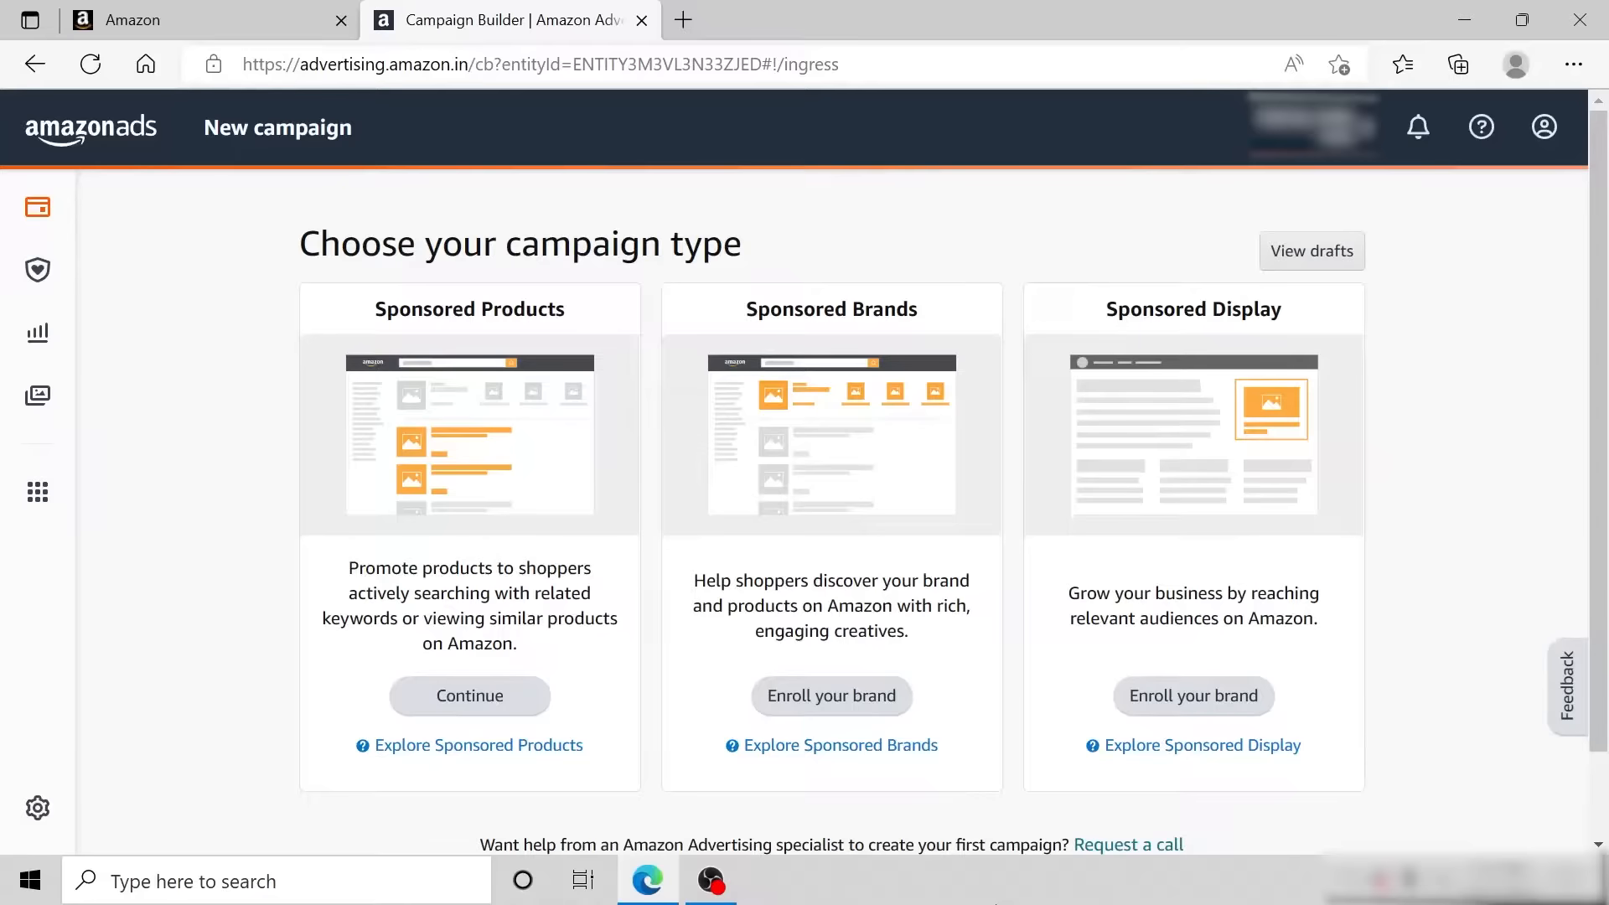
# Leave the campaign builder and open the advertising Campaign Manager from Seller Central.
pyautogui.hotkey('ctrl', 'w')
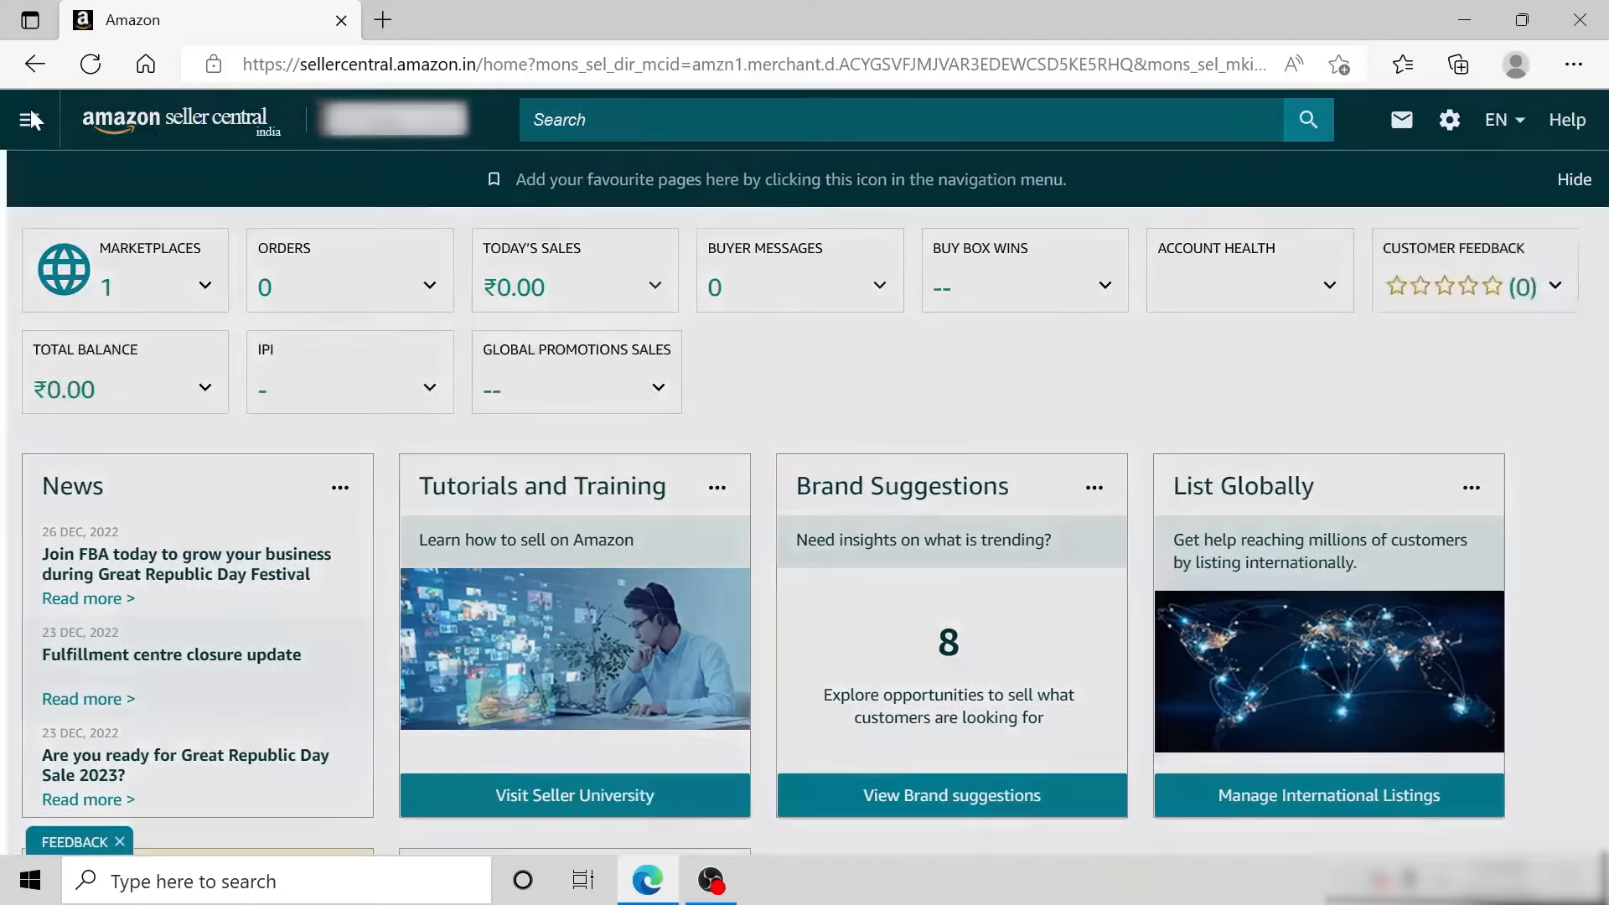
pyautogui.click(29, 118)
pyautogui.moveTo(237, 363)
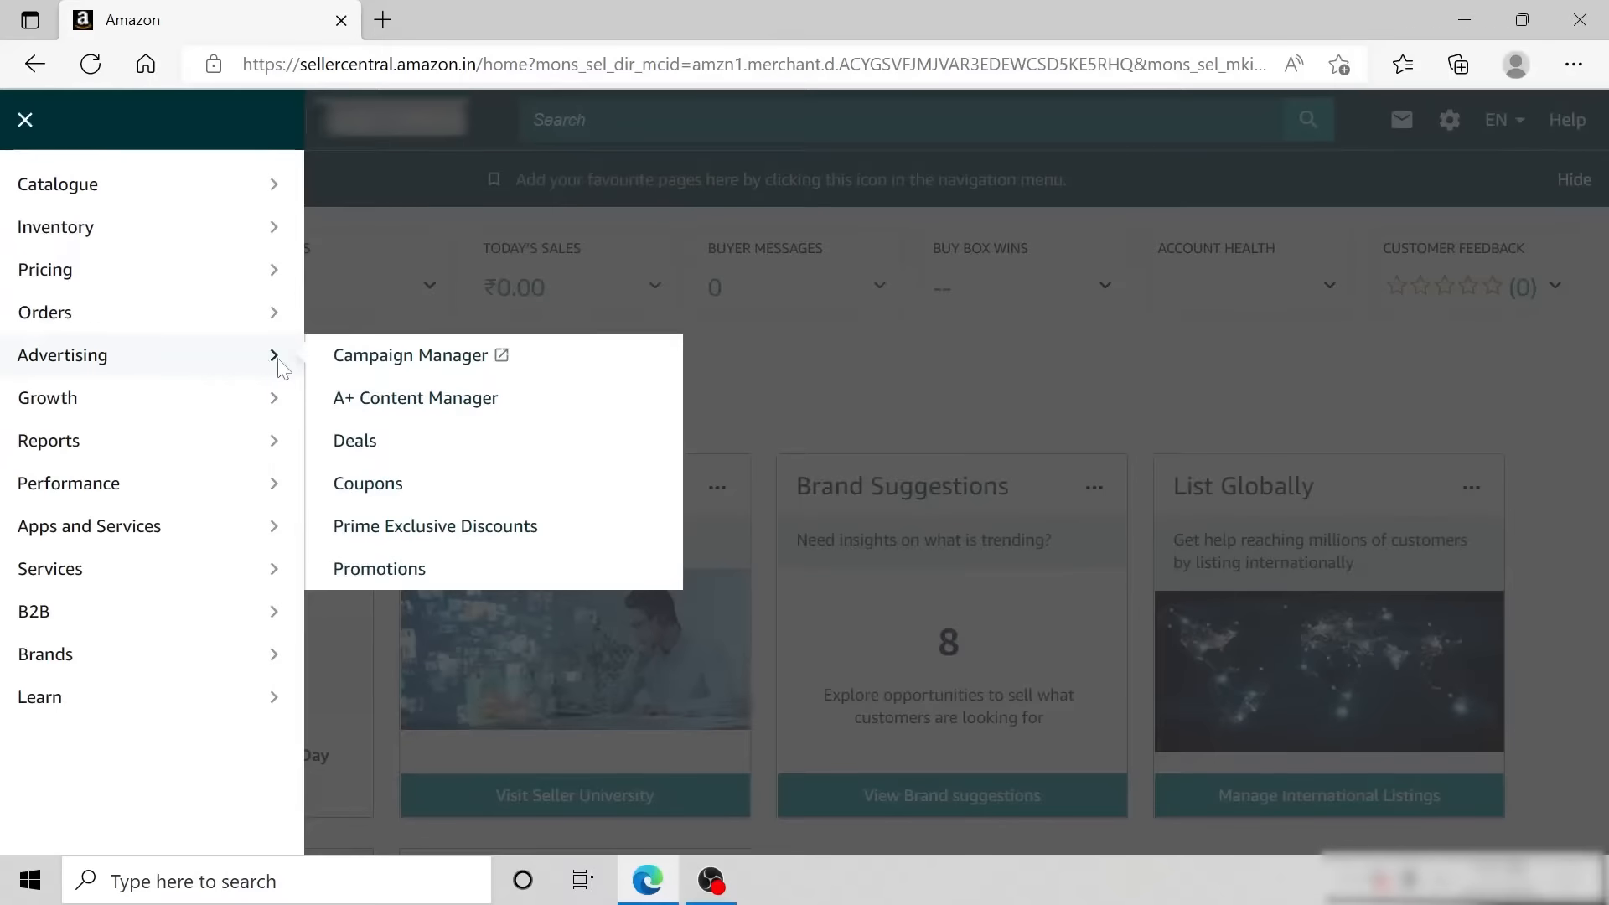
pyautogui.click(490, 371)
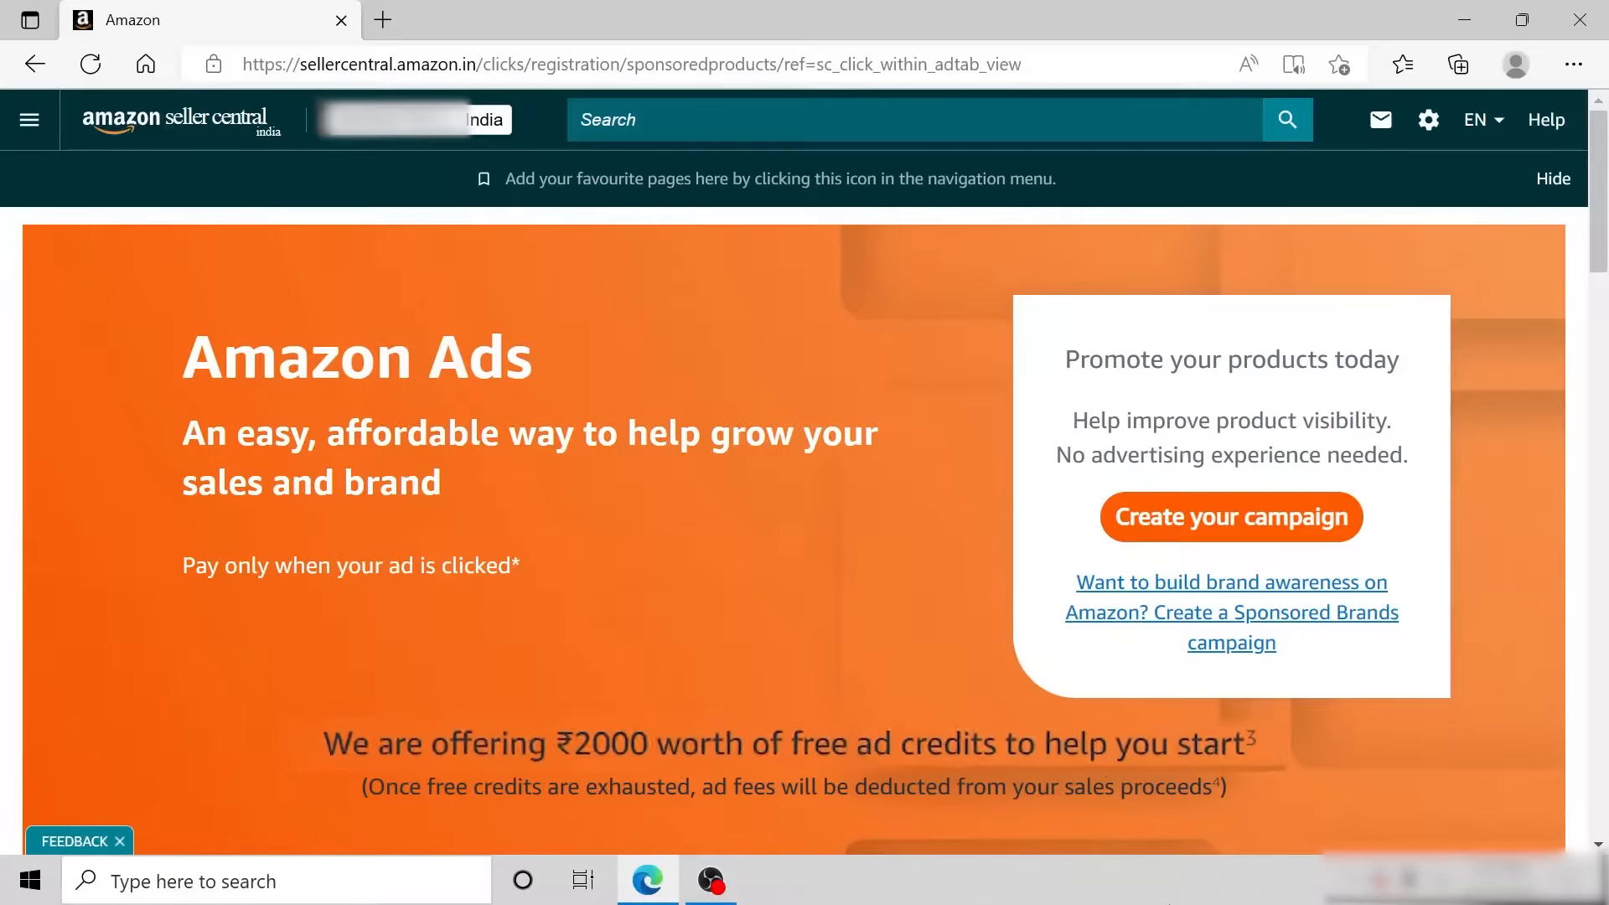
# Start creating a new Sponsored Products campaign and jump to its campaign settings.
pyautogui.scroll(-20, 805, 469)
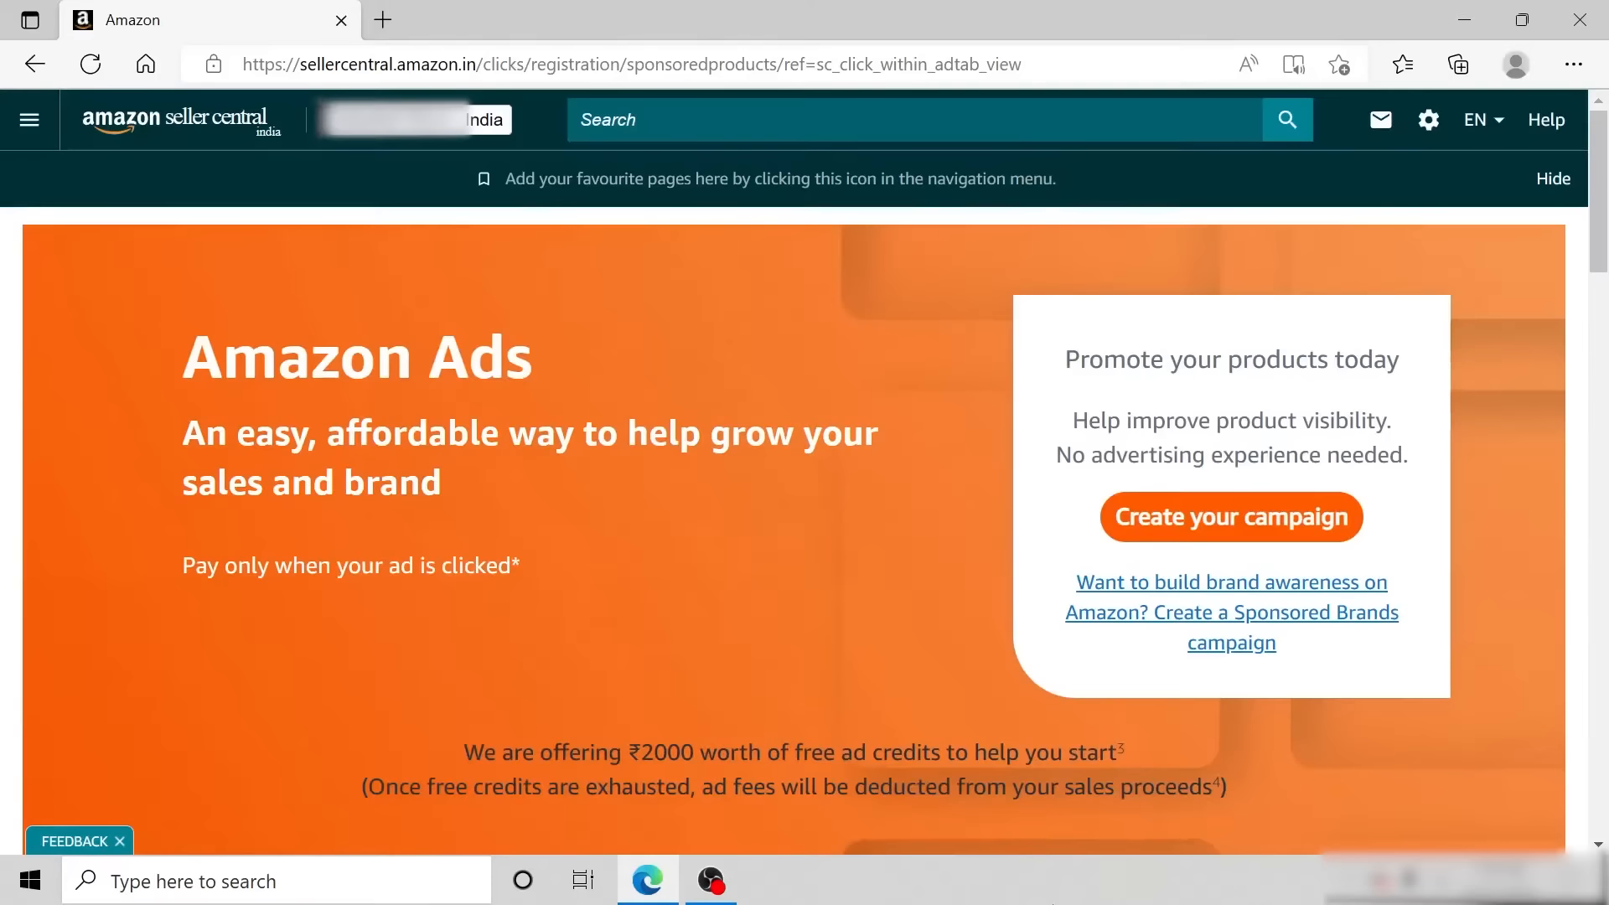
pyautogui.click(1173, 524)
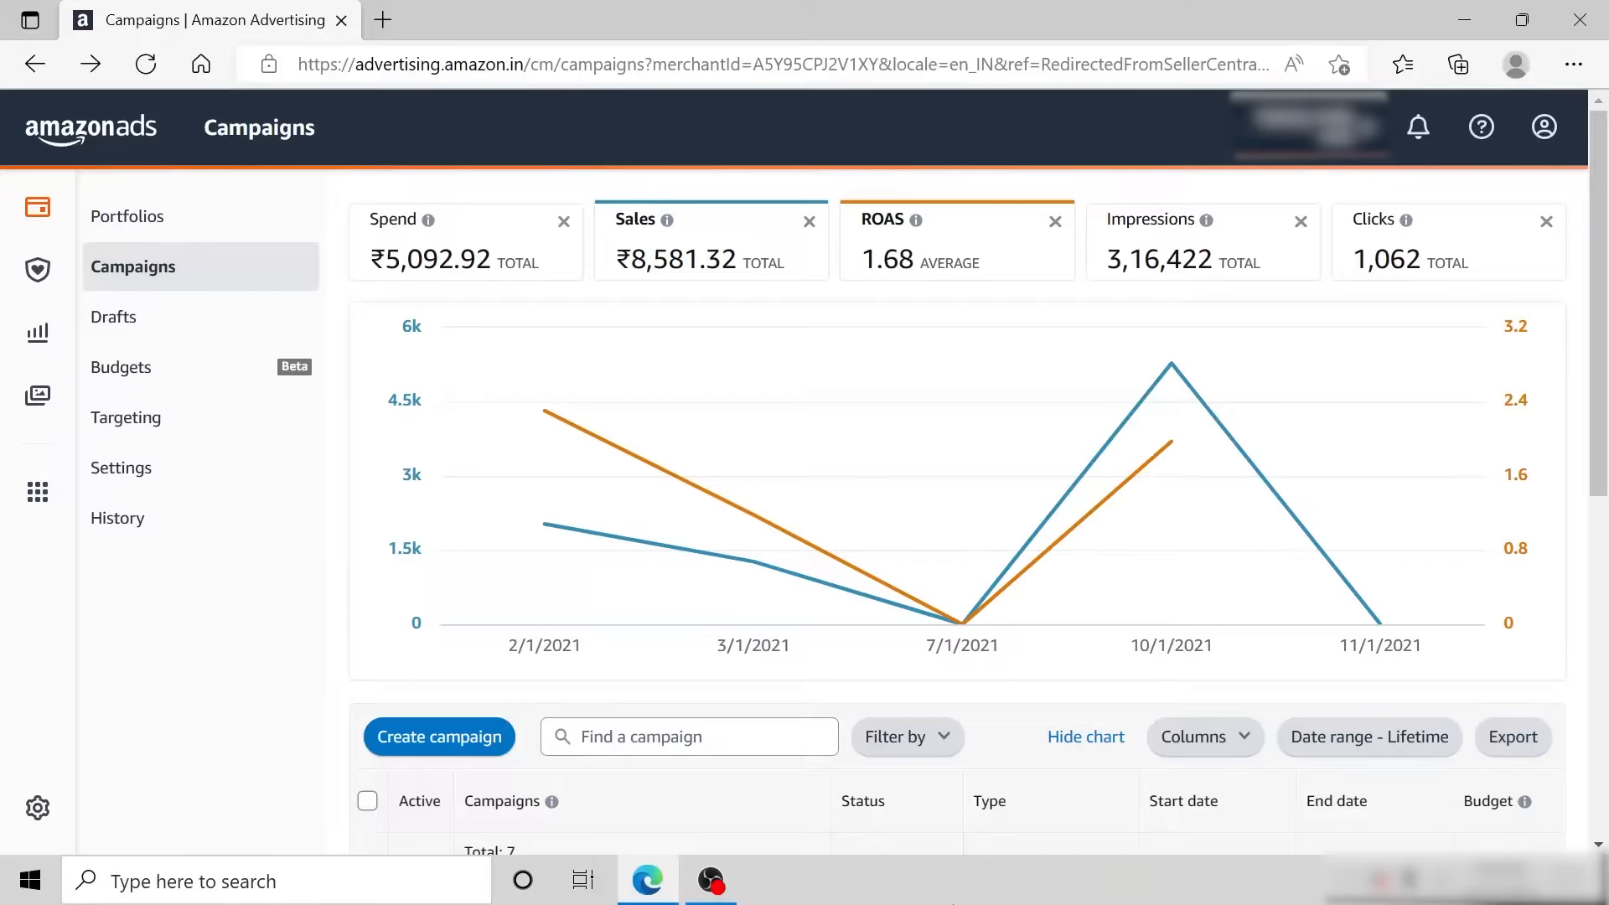
pyautogui.click(501, 748)
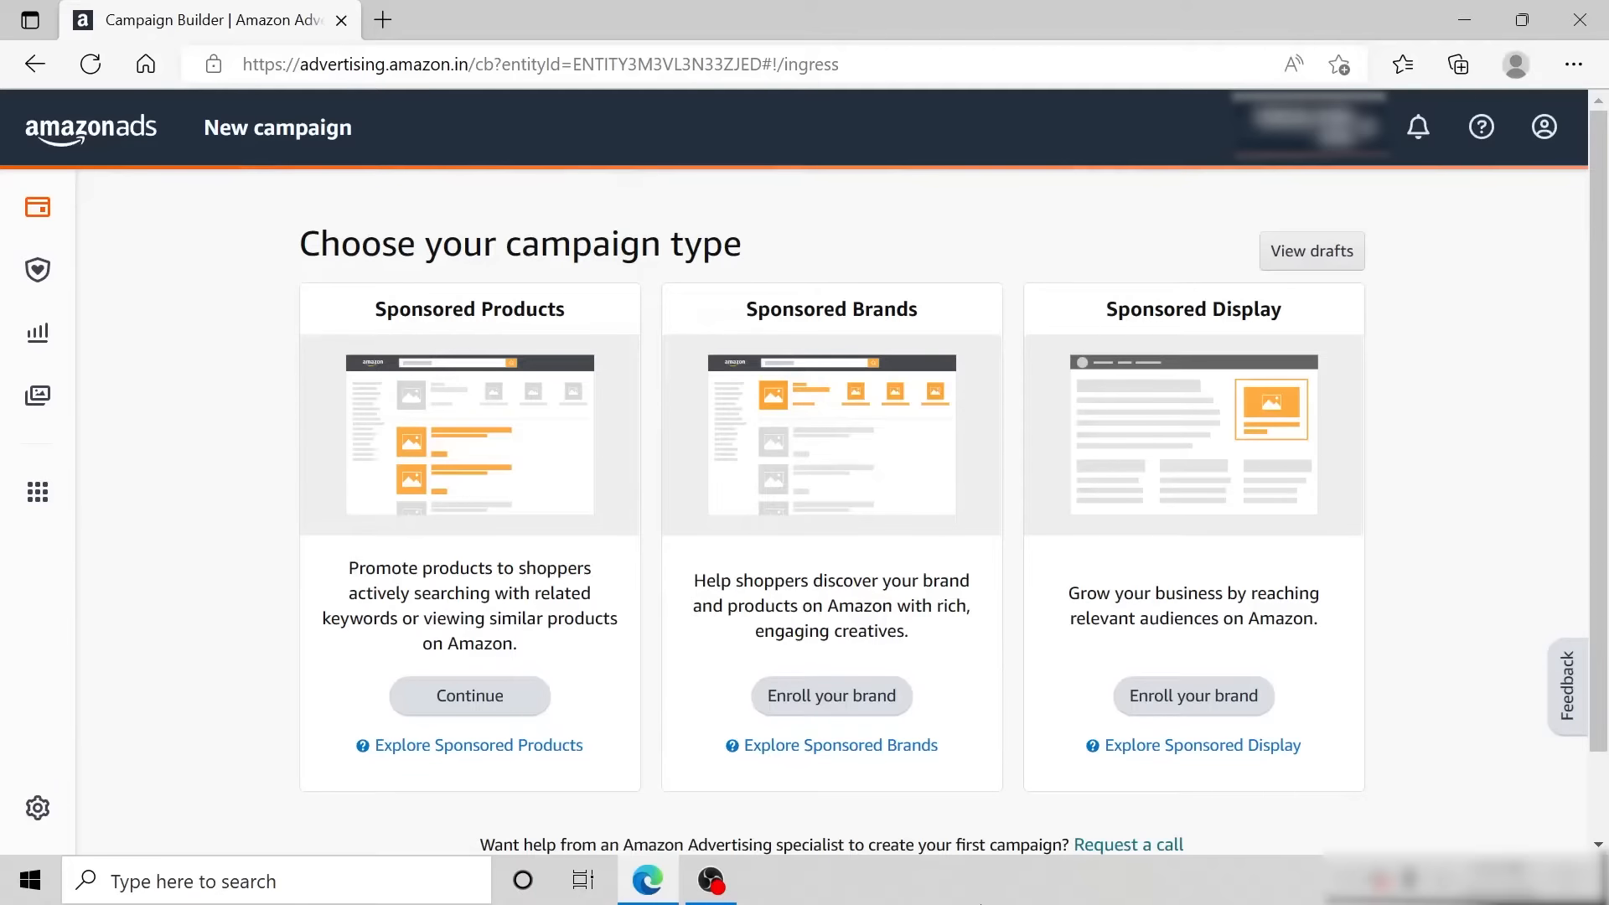
pyautogui.click(513, 714)
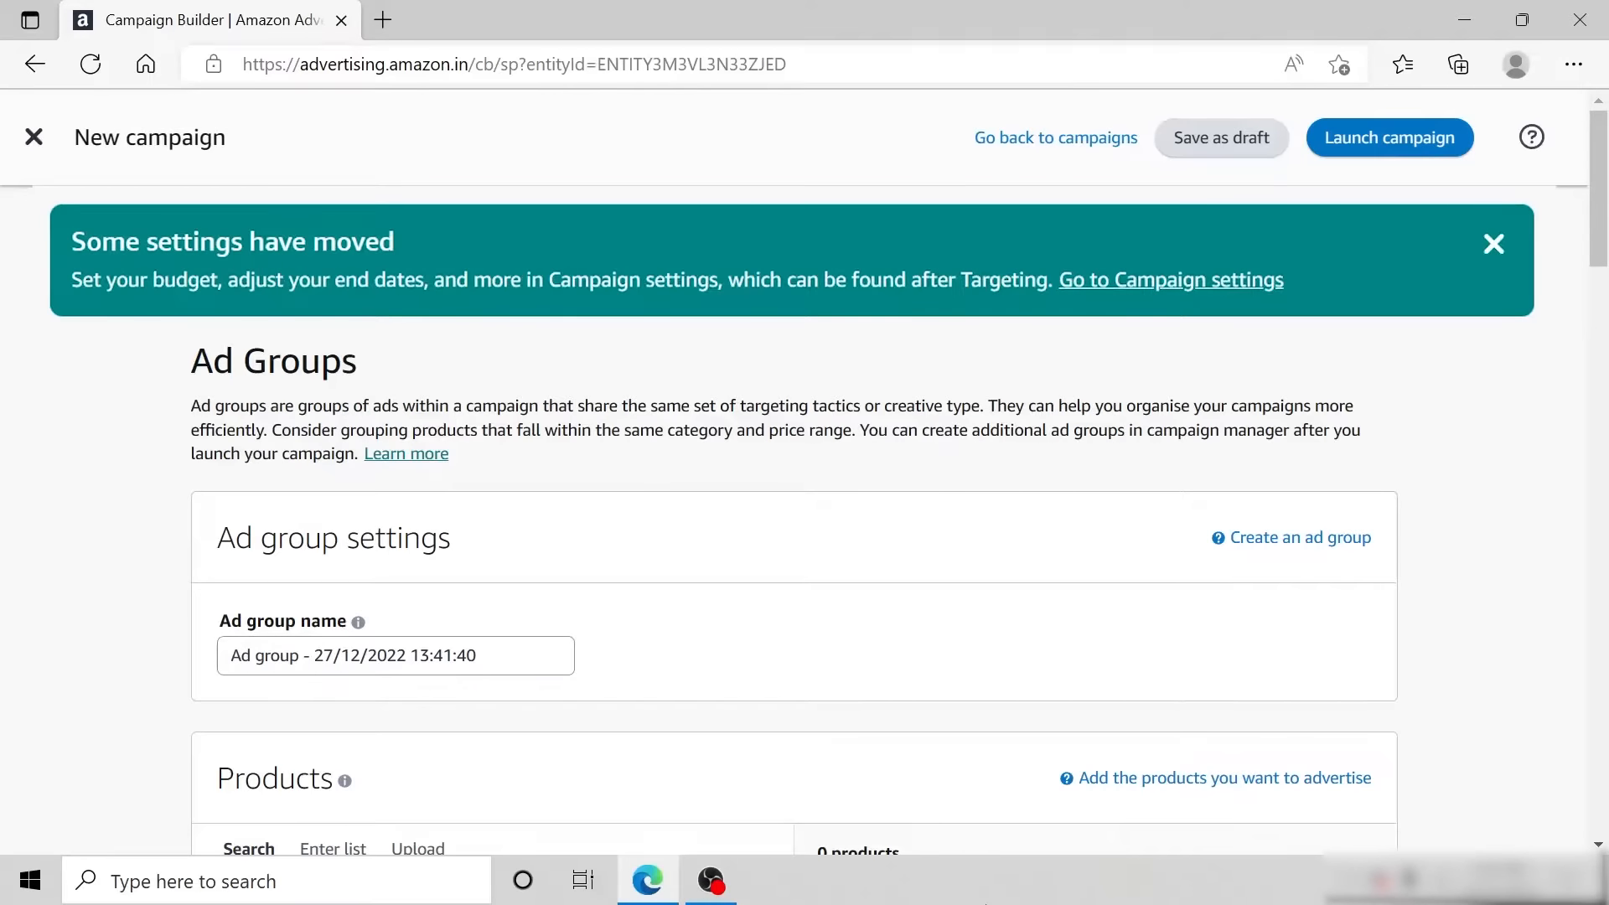
pyautogui.click(1192, 286)
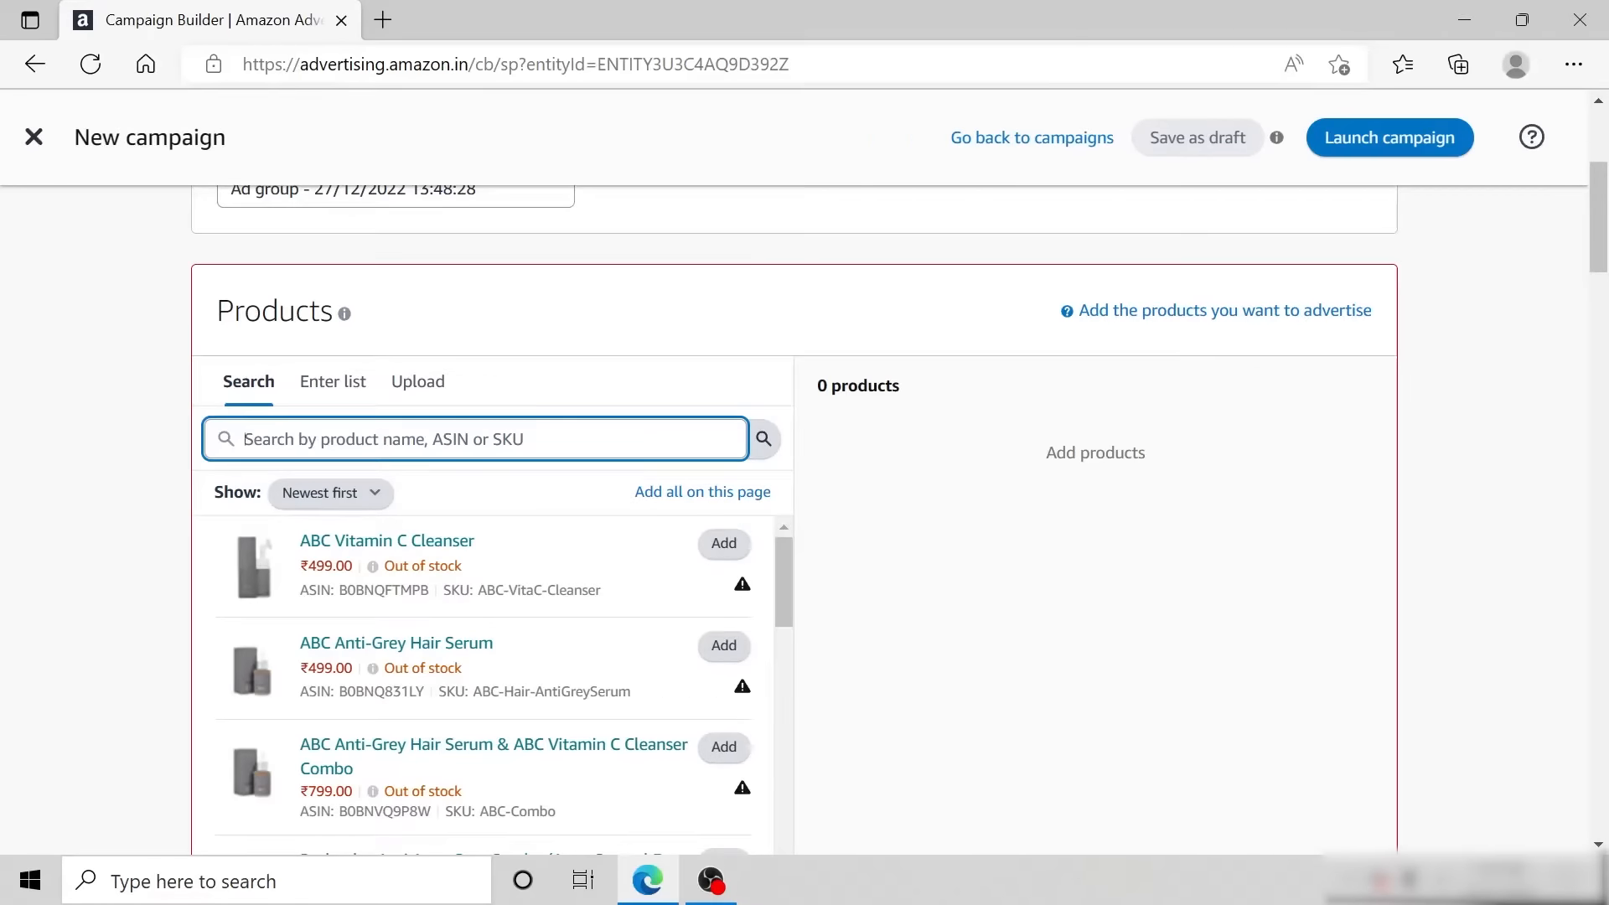
# Look at the ASIN list entry and file upload options for adding products, and return to product search.
pyautogui.click(357, 386)
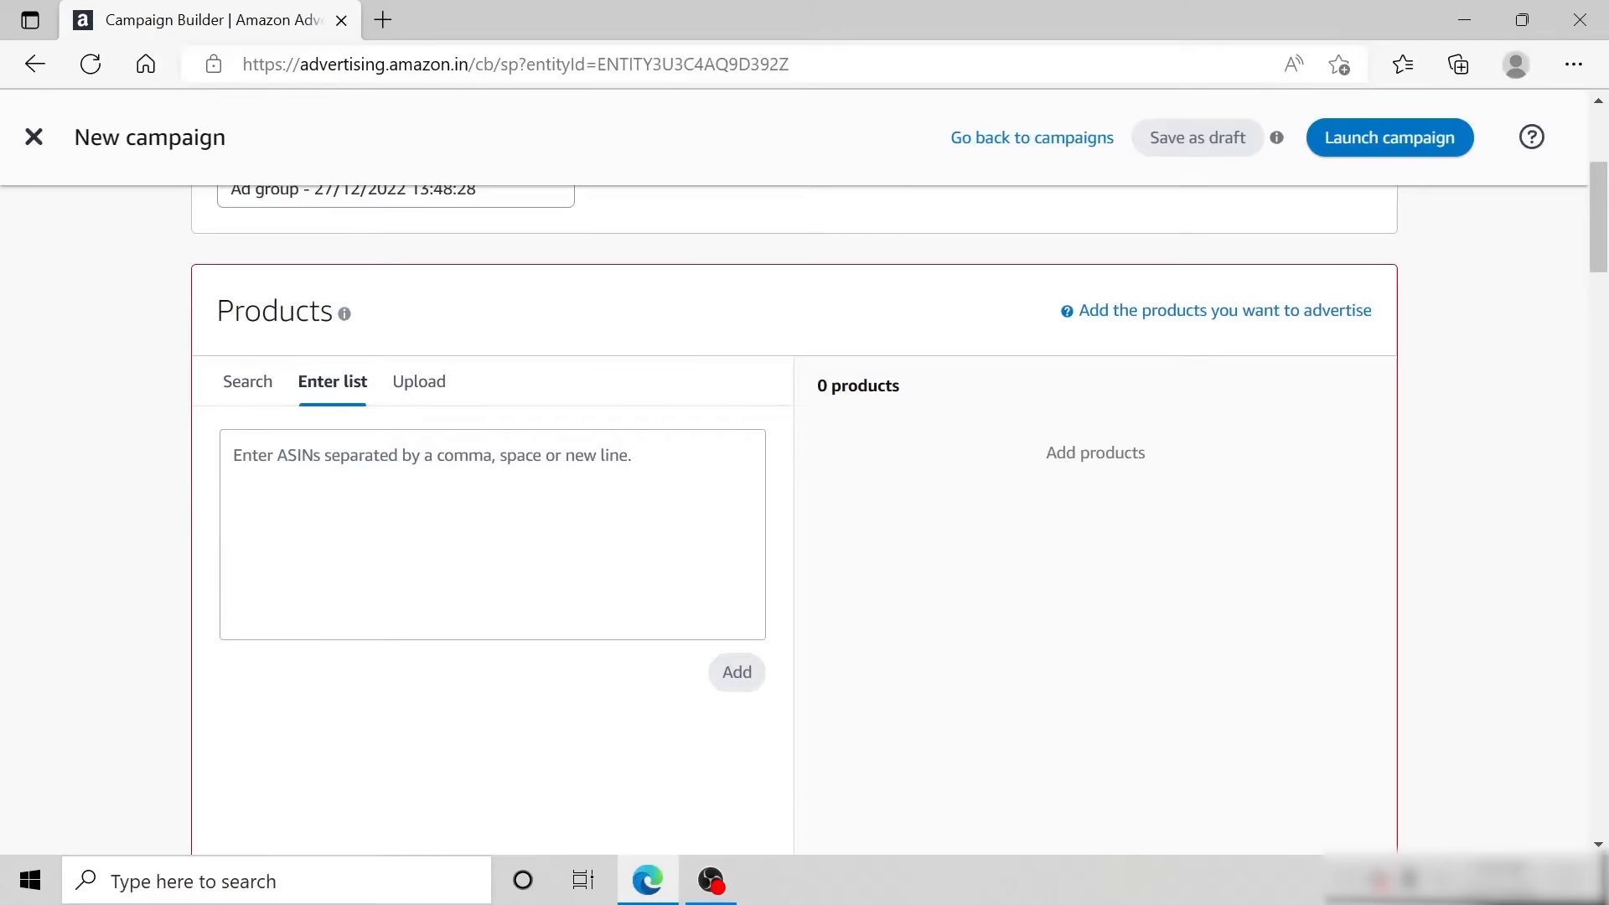
pyautogui.click(444, 389)
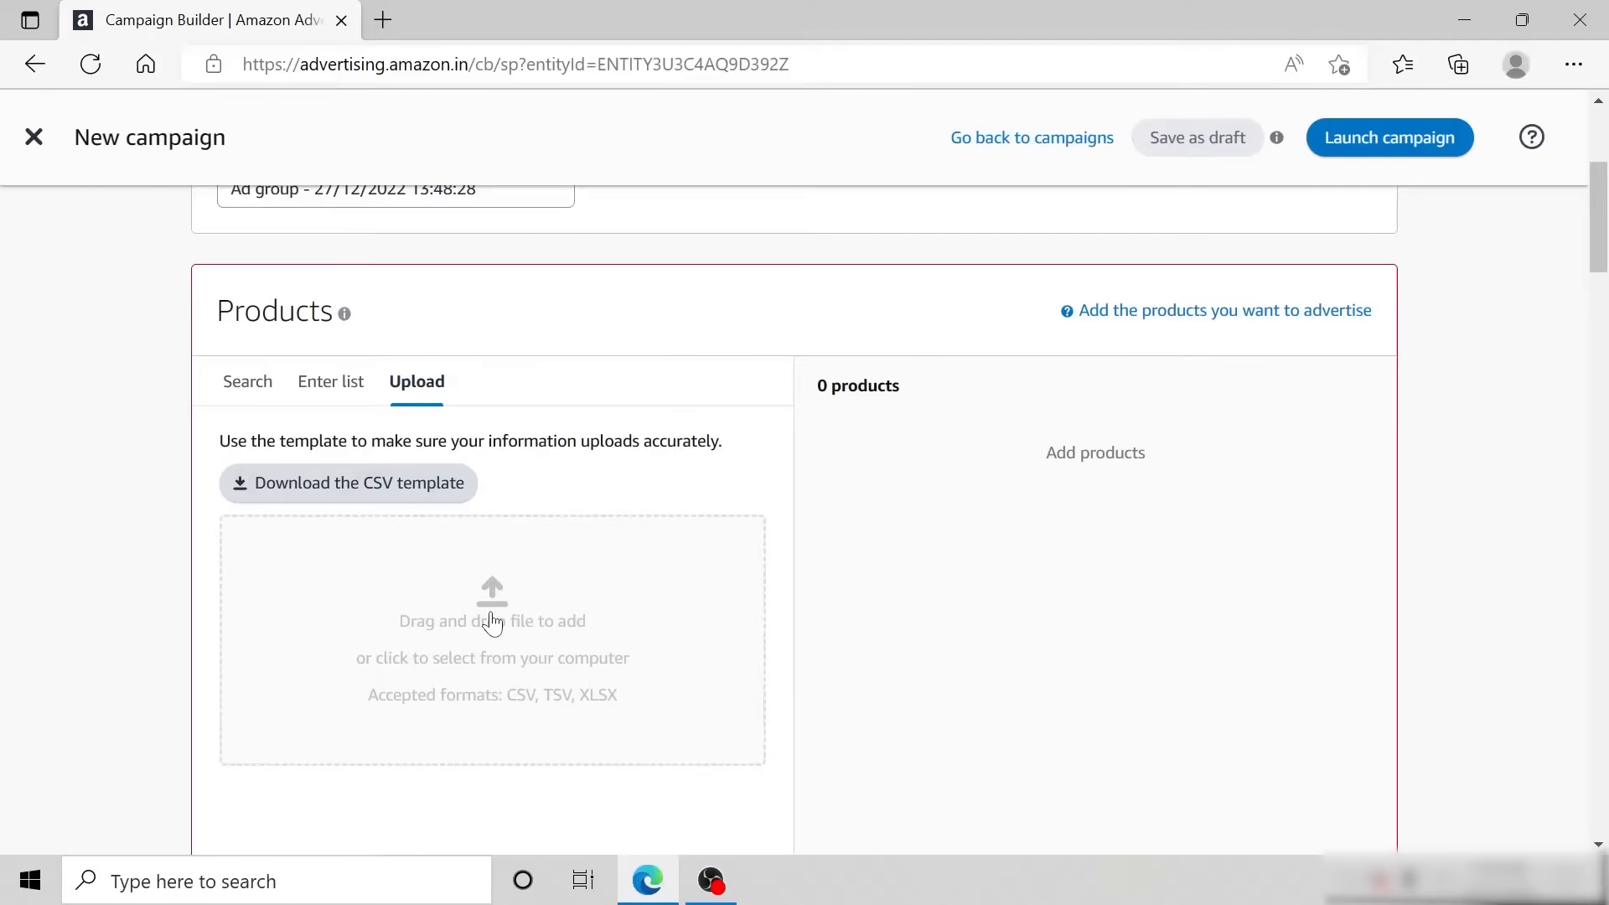
pyautogui.click(347, 388)
pyautogui.click(248, 382)
# Add the ABC Vitamin C Cleanser, the ABC Anti-Grey Hair Serum and their combo to the advertised products.
pyautogui.click(718, 543)
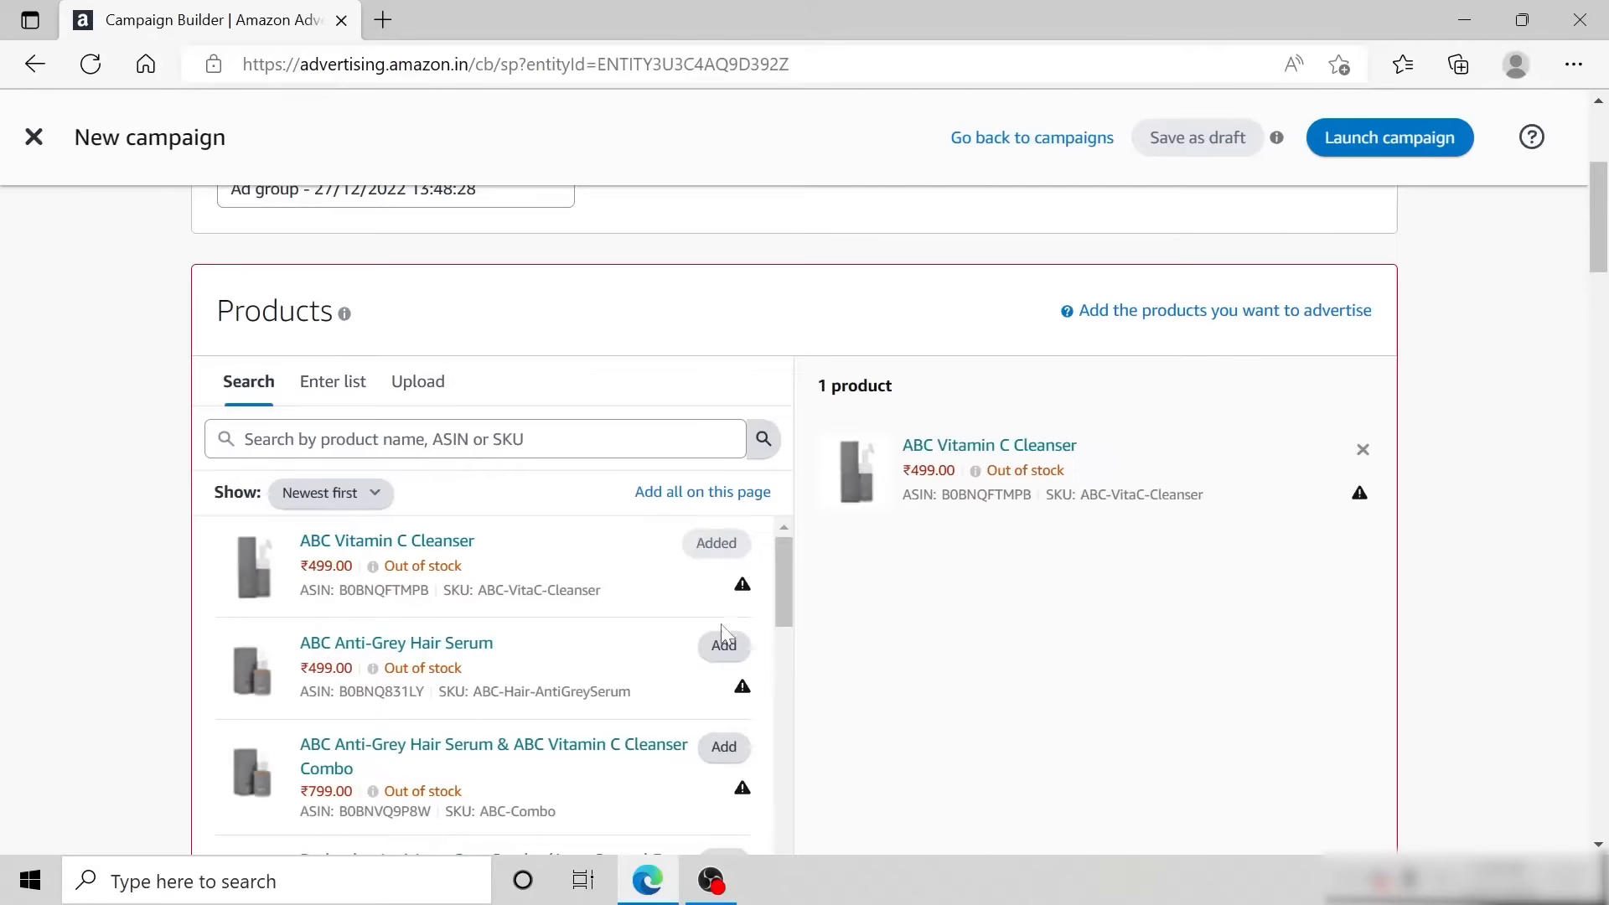
pyautogui.click(718, 646)
pyautogui.click(724, 747)
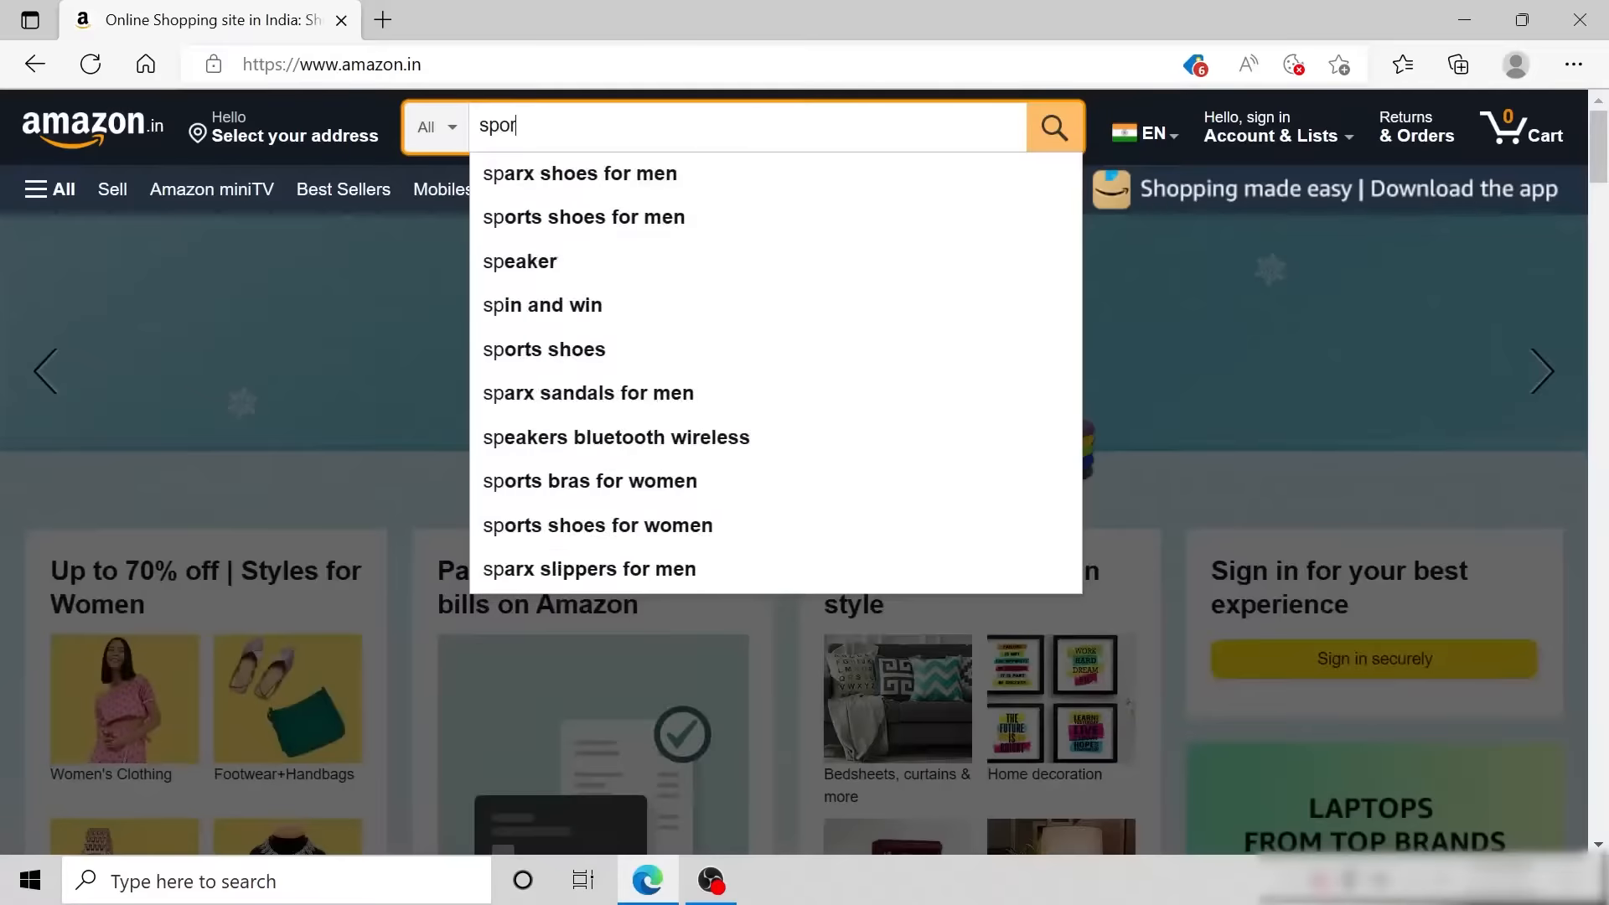
# Search the Amazon.in store for "sport shoes for men" and look through the results page.
pyautogui.write('t shoes for men')
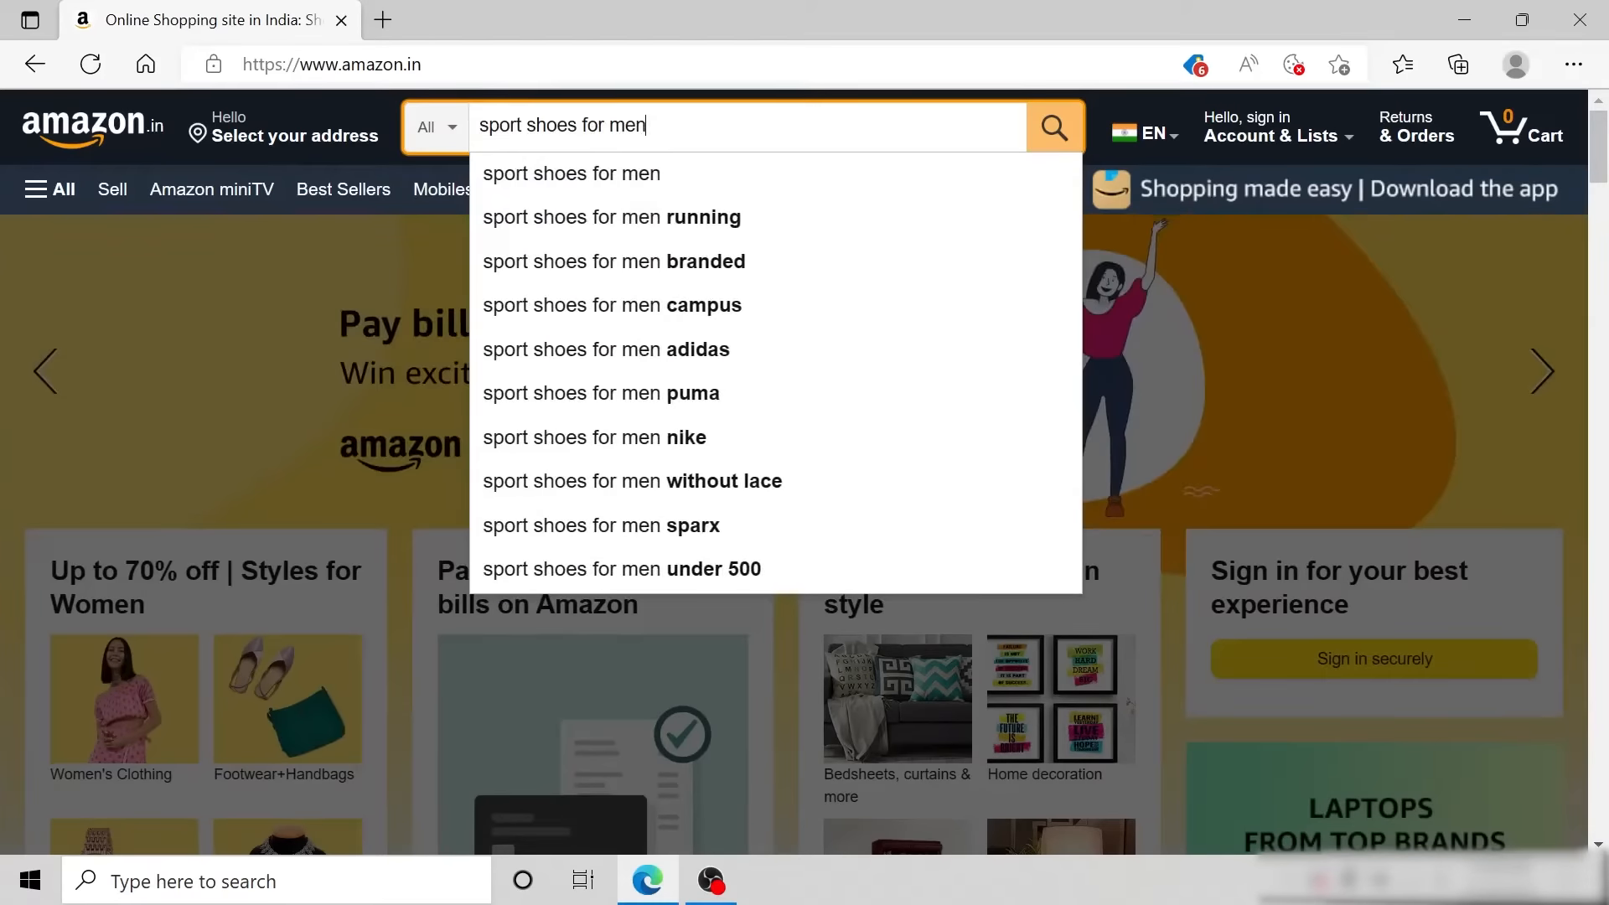
pyautogui.press('Return')
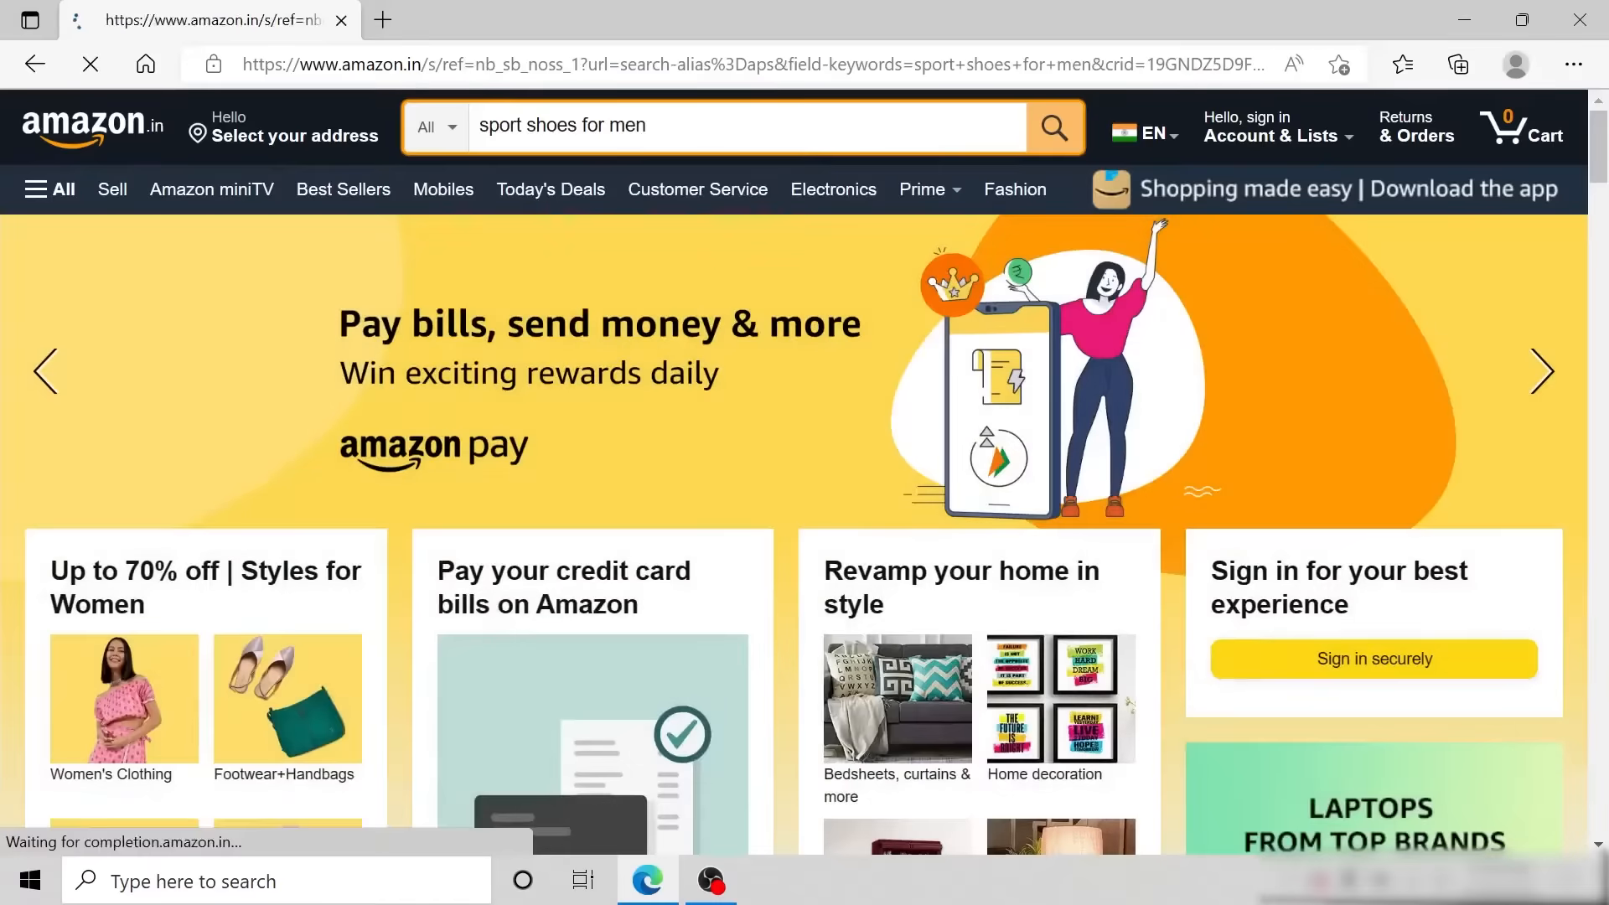
pyautogui.moveTo(1601, 144); pyautogui.dragTo(1602, 176)
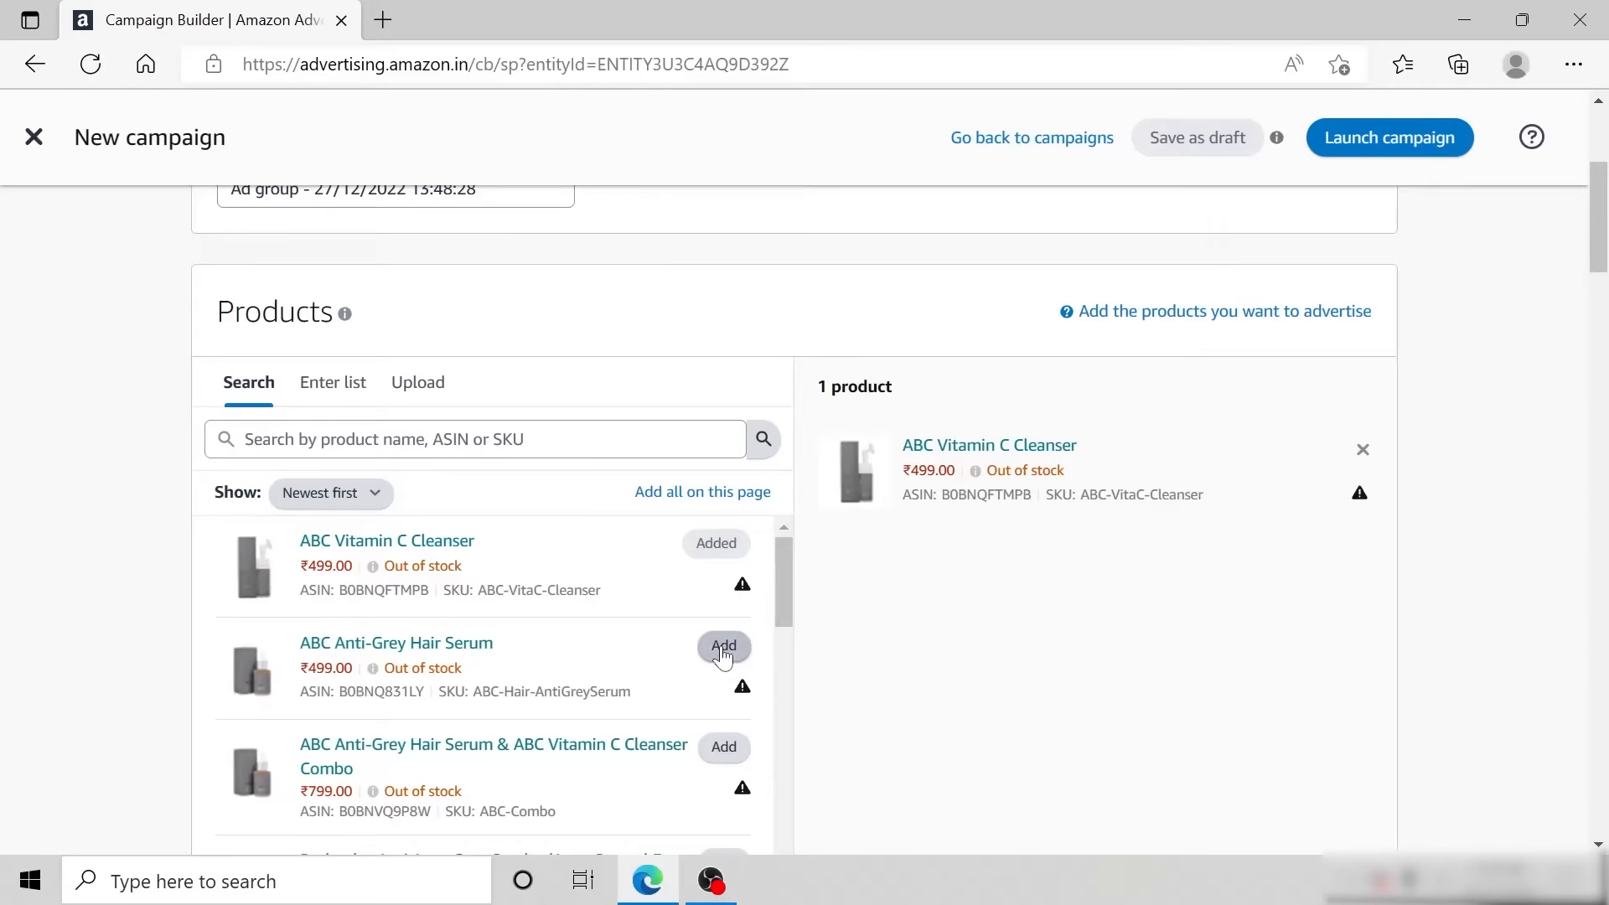
# Add the ABC Anti-Grey Hair Serum to the products advertised in the new campaign.
pyautogui.click(721, 647)
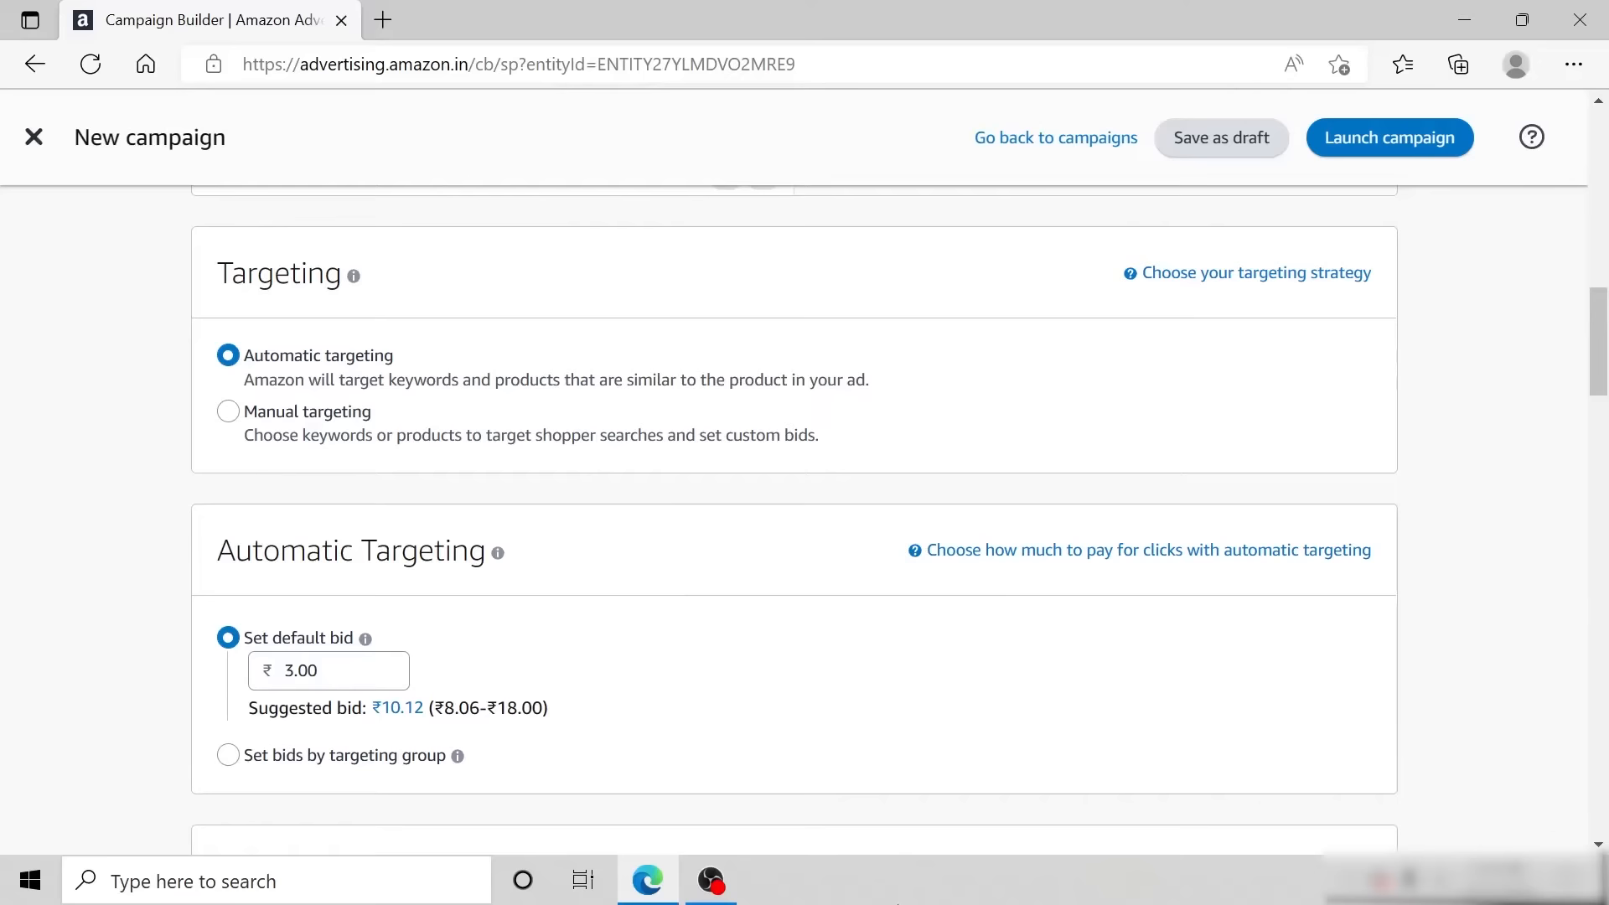
# Set automatic targeting to bids by targeting group and try turning off the Loose match and Substitutes groups.
pyautogui.click(228, 755)
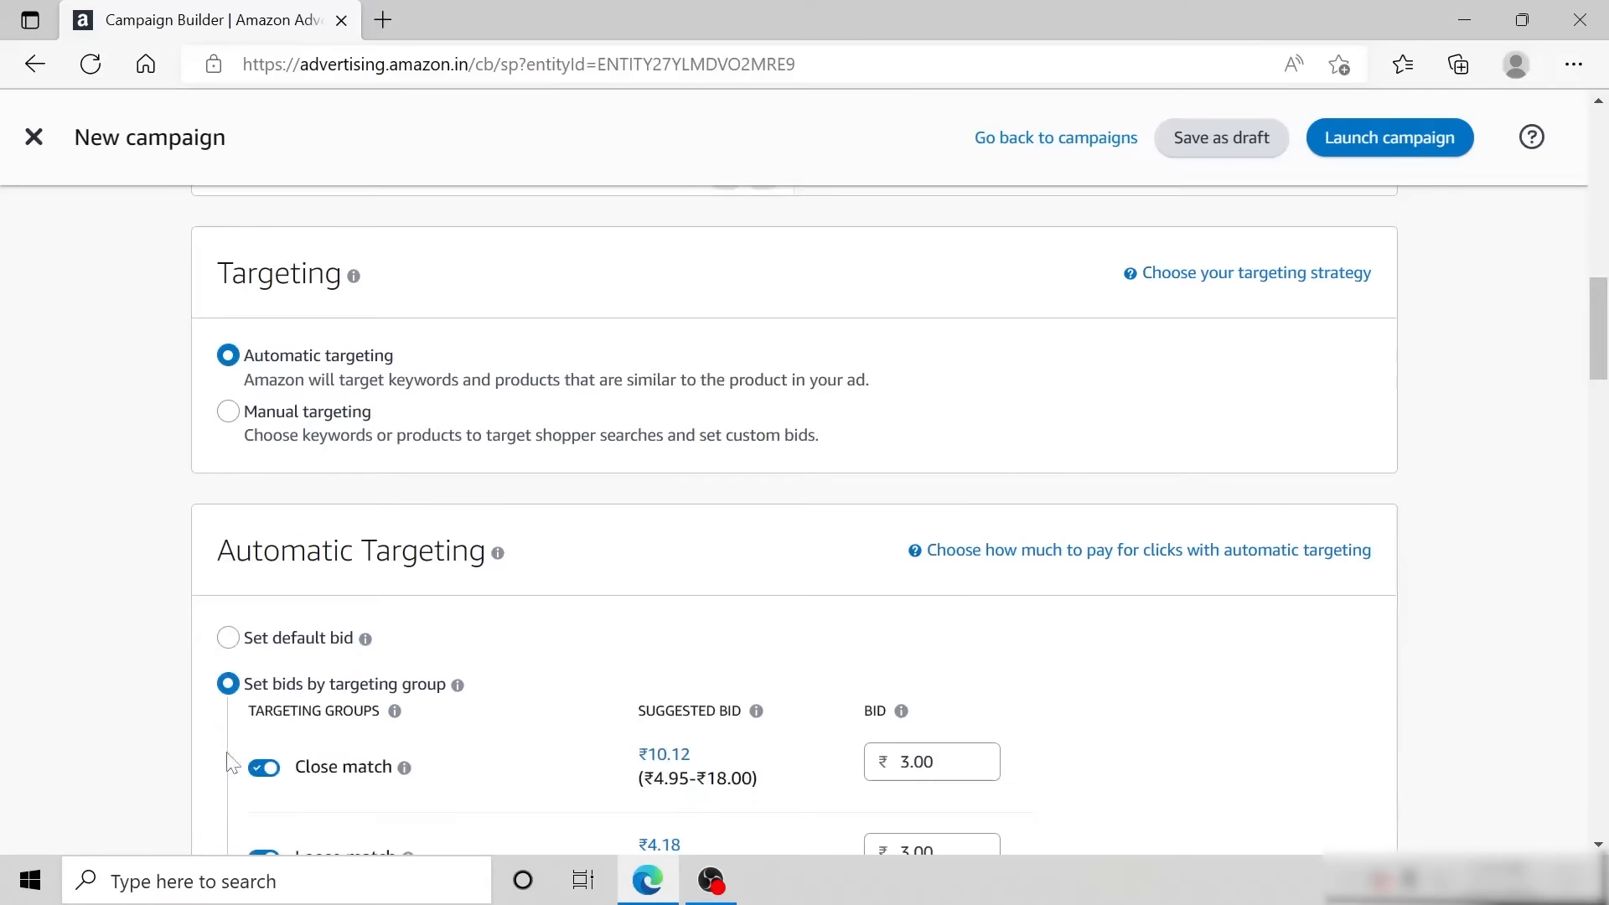
pyautogui.scroll(-3, 1278, 727)
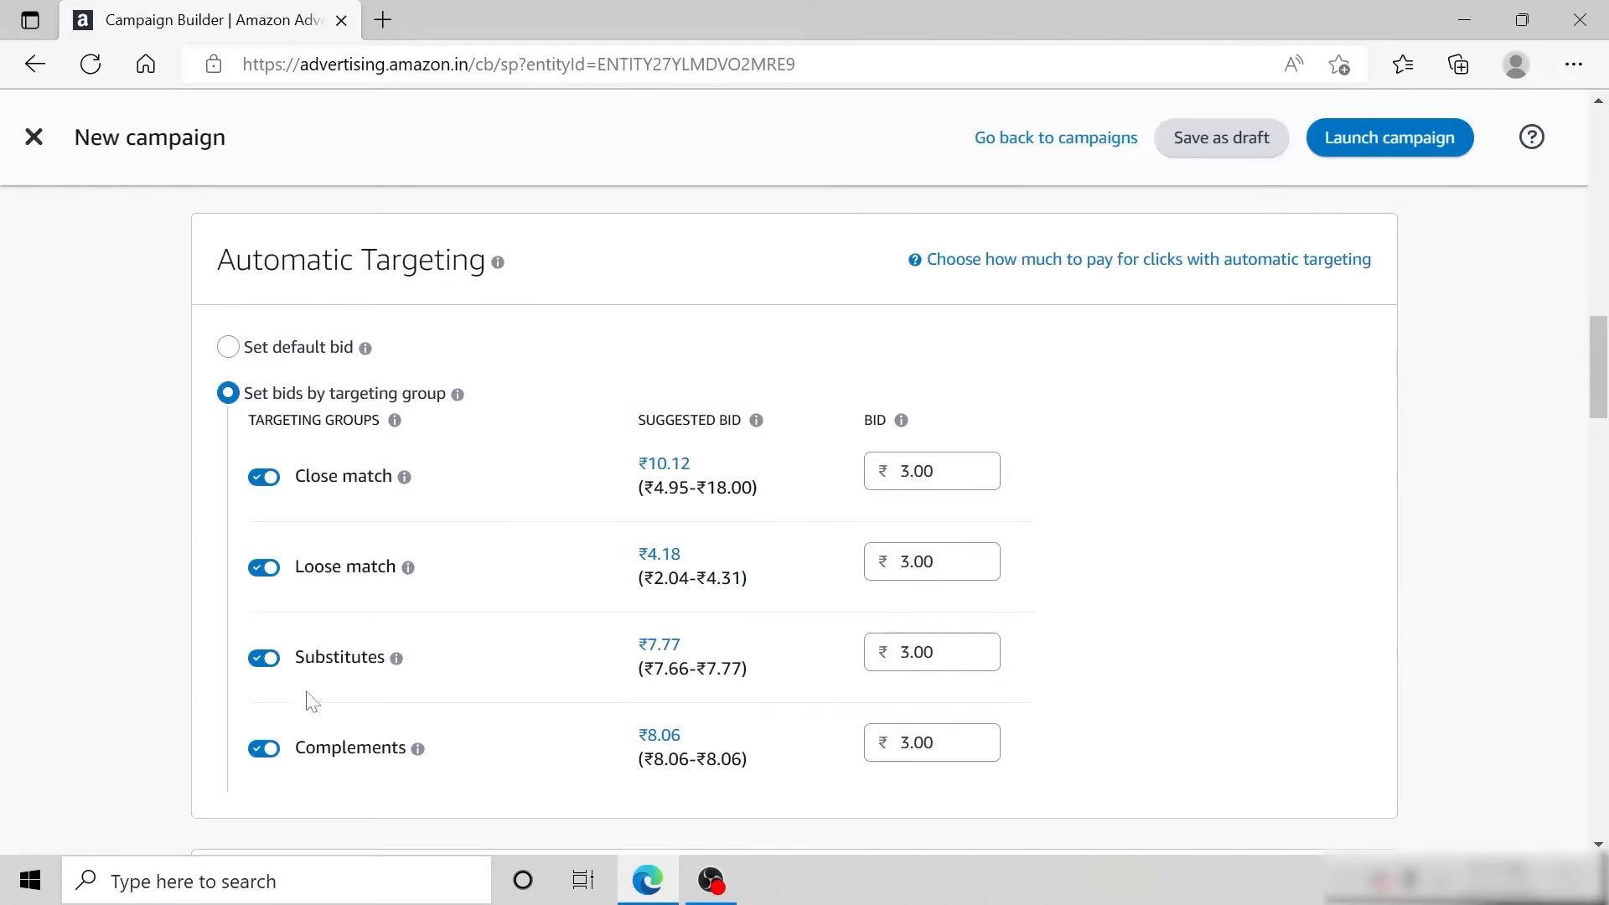
pyautogui.click(266, 572)
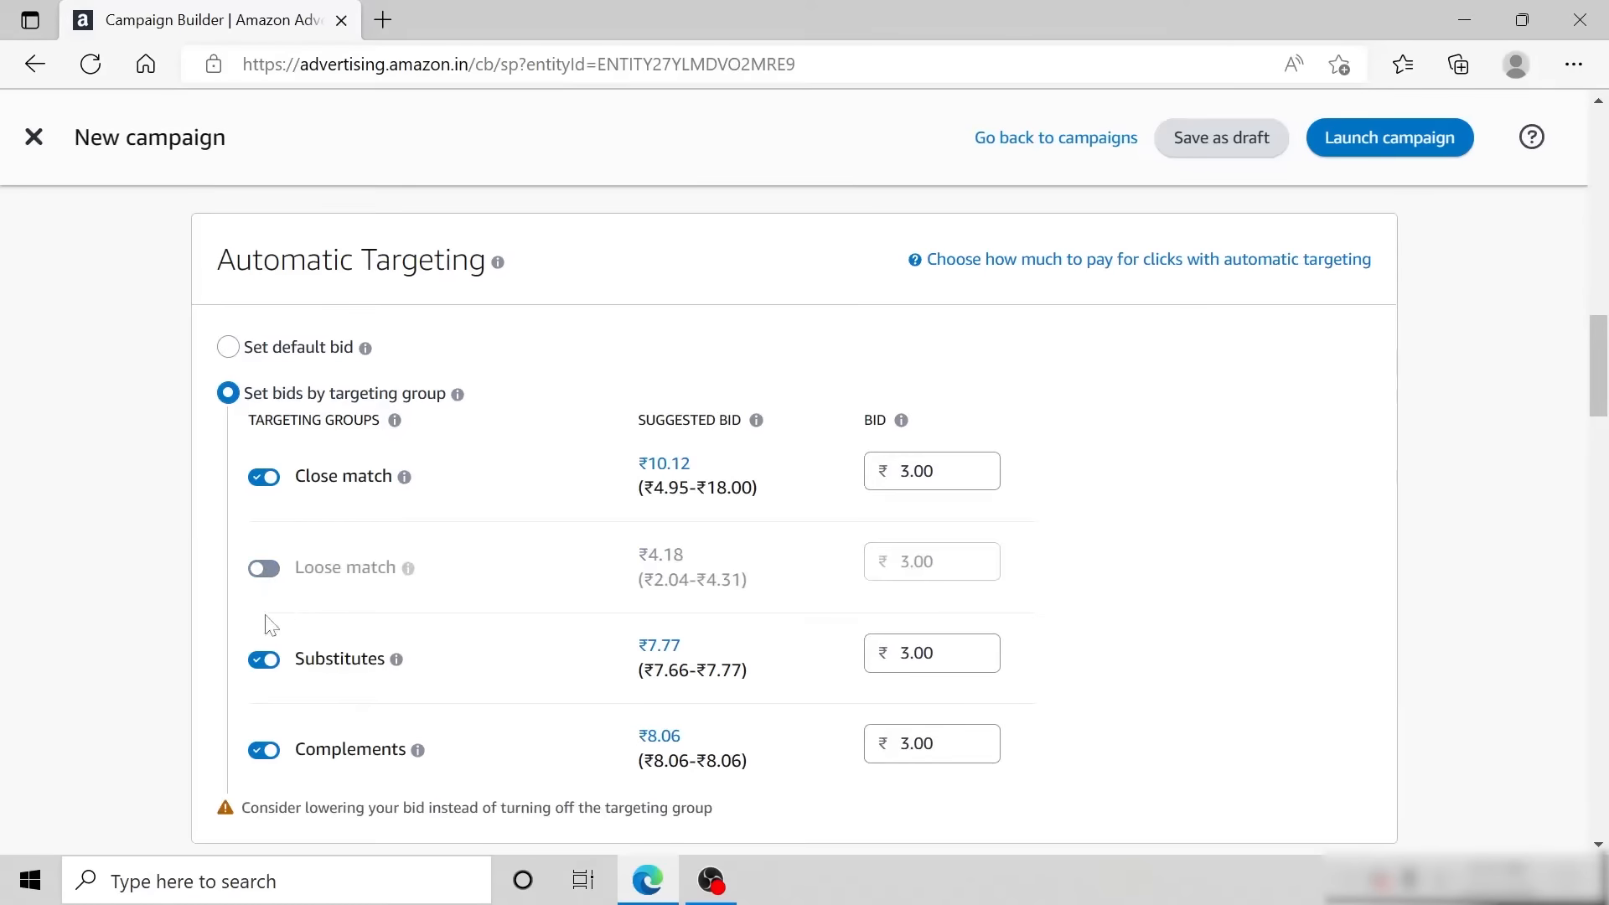
pyautogui.click(264, 662)
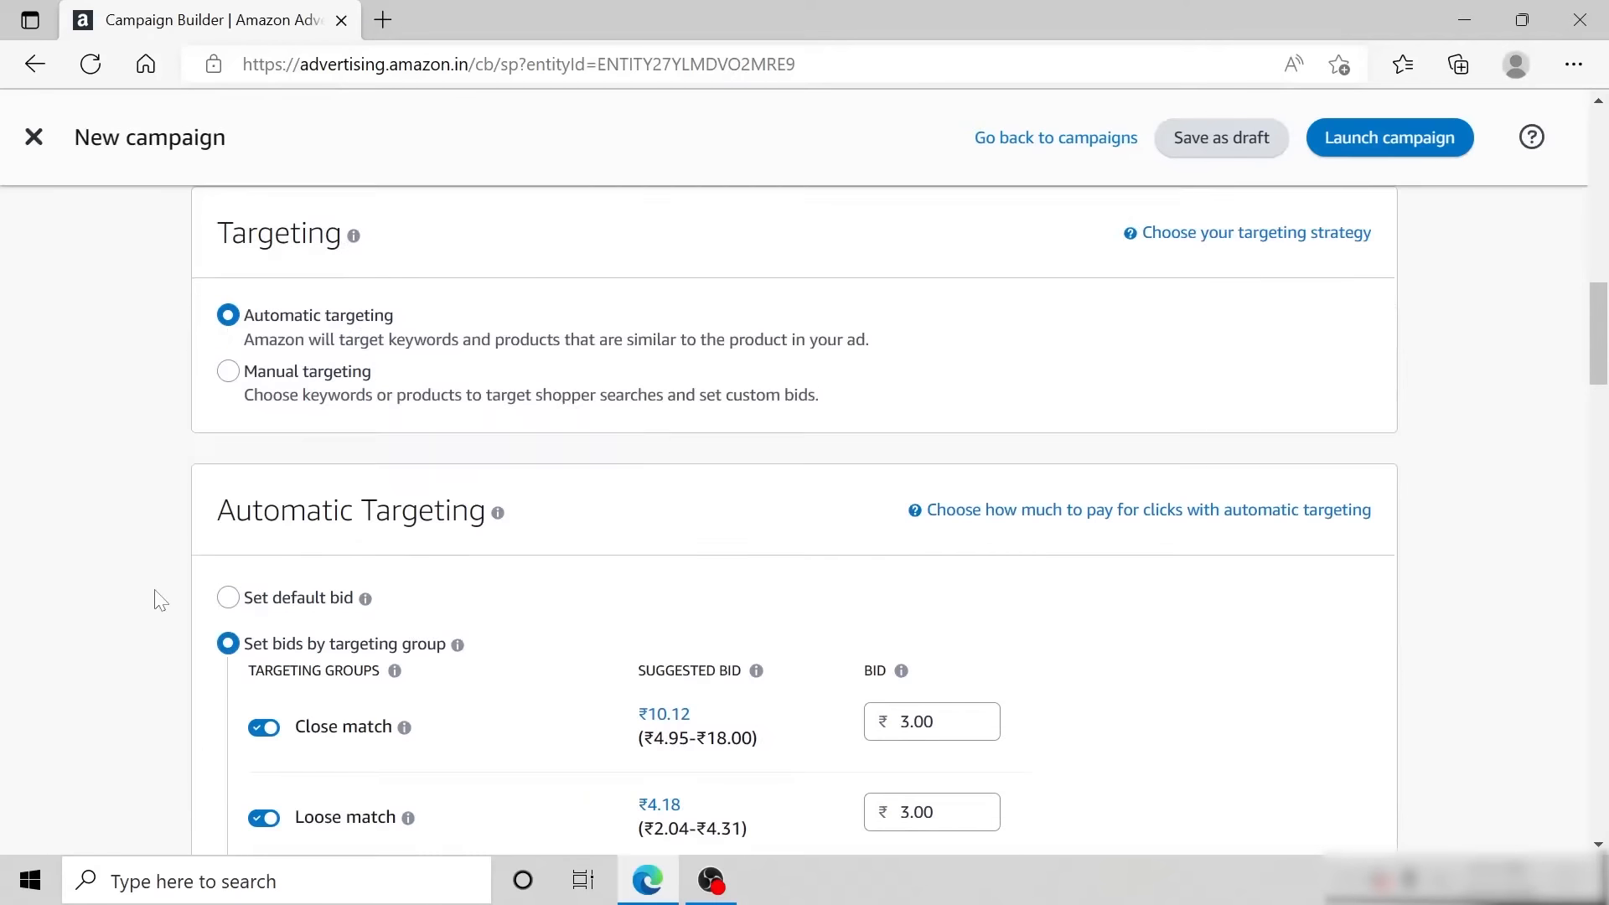
# Switch the campaign to manual targeting and look at the file upload option for keywords.
pyautogui.click(228, 375)
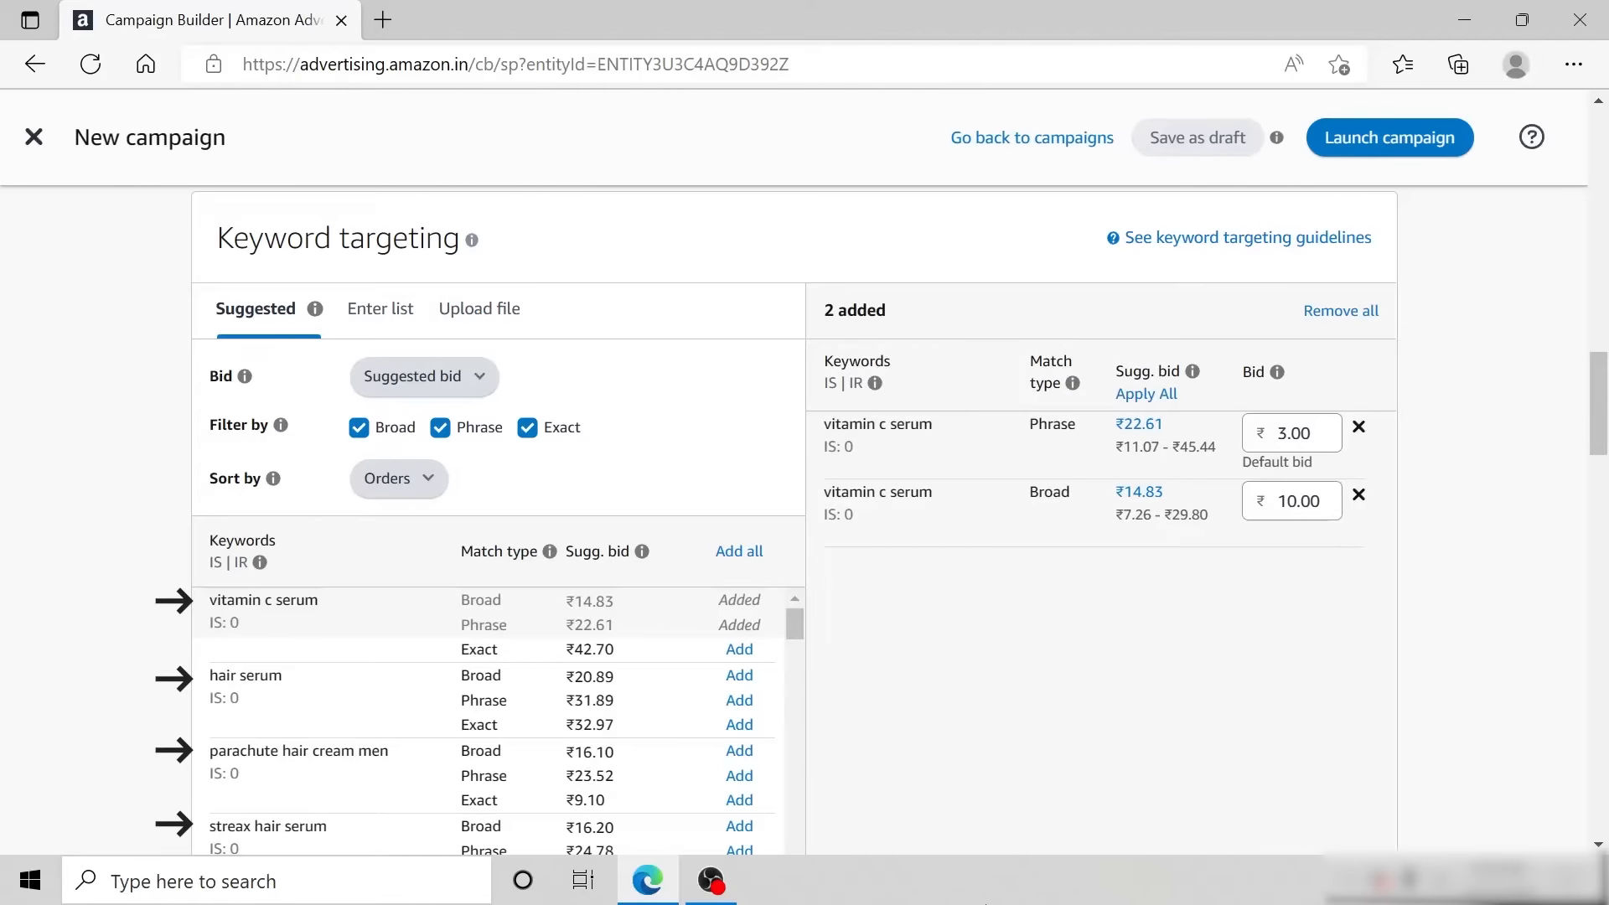
pyautogui.click(478, 310)
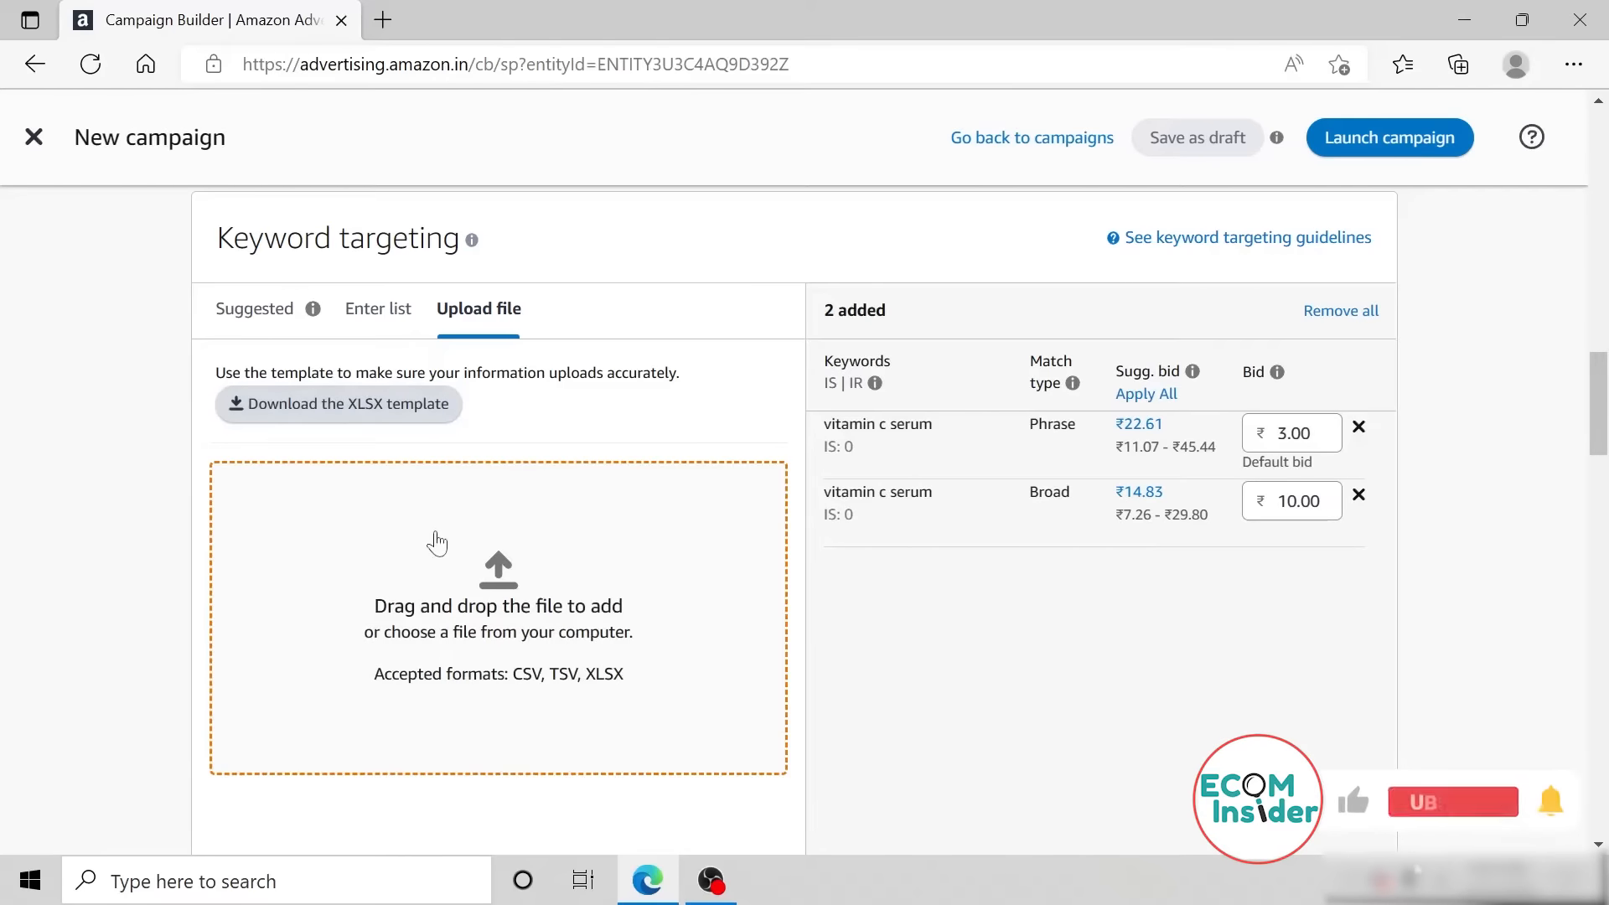
pyautogui.click(246, 310)
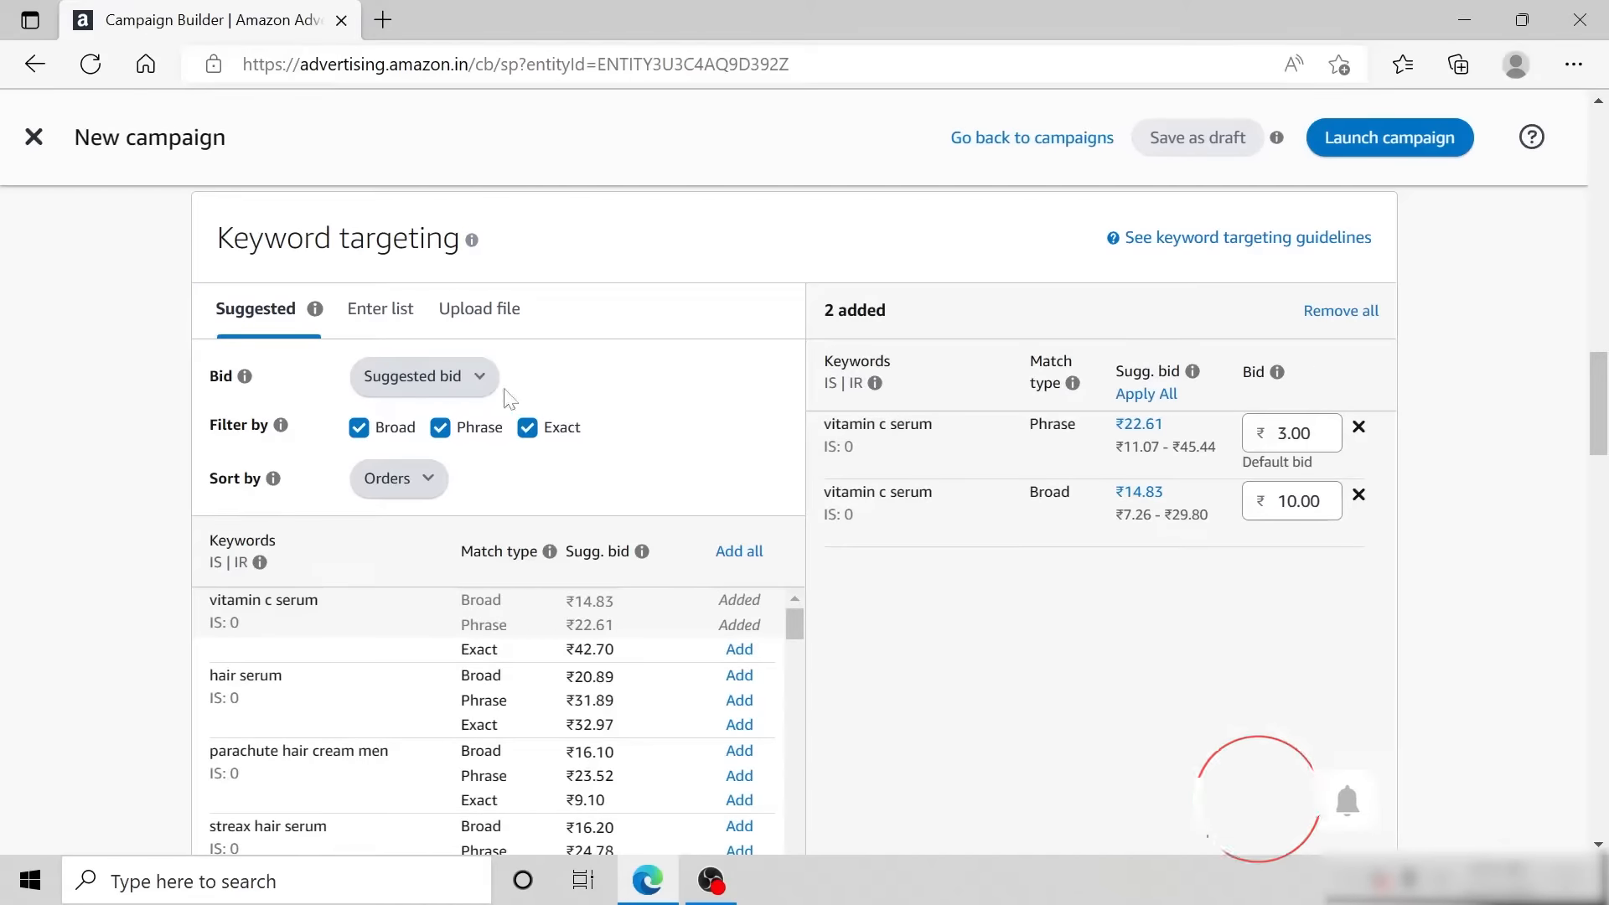
# Choose a custom bid of ₹12.00 and add the exact-match keyword "vitamin c serum".
pyautogui.click(479, 377)
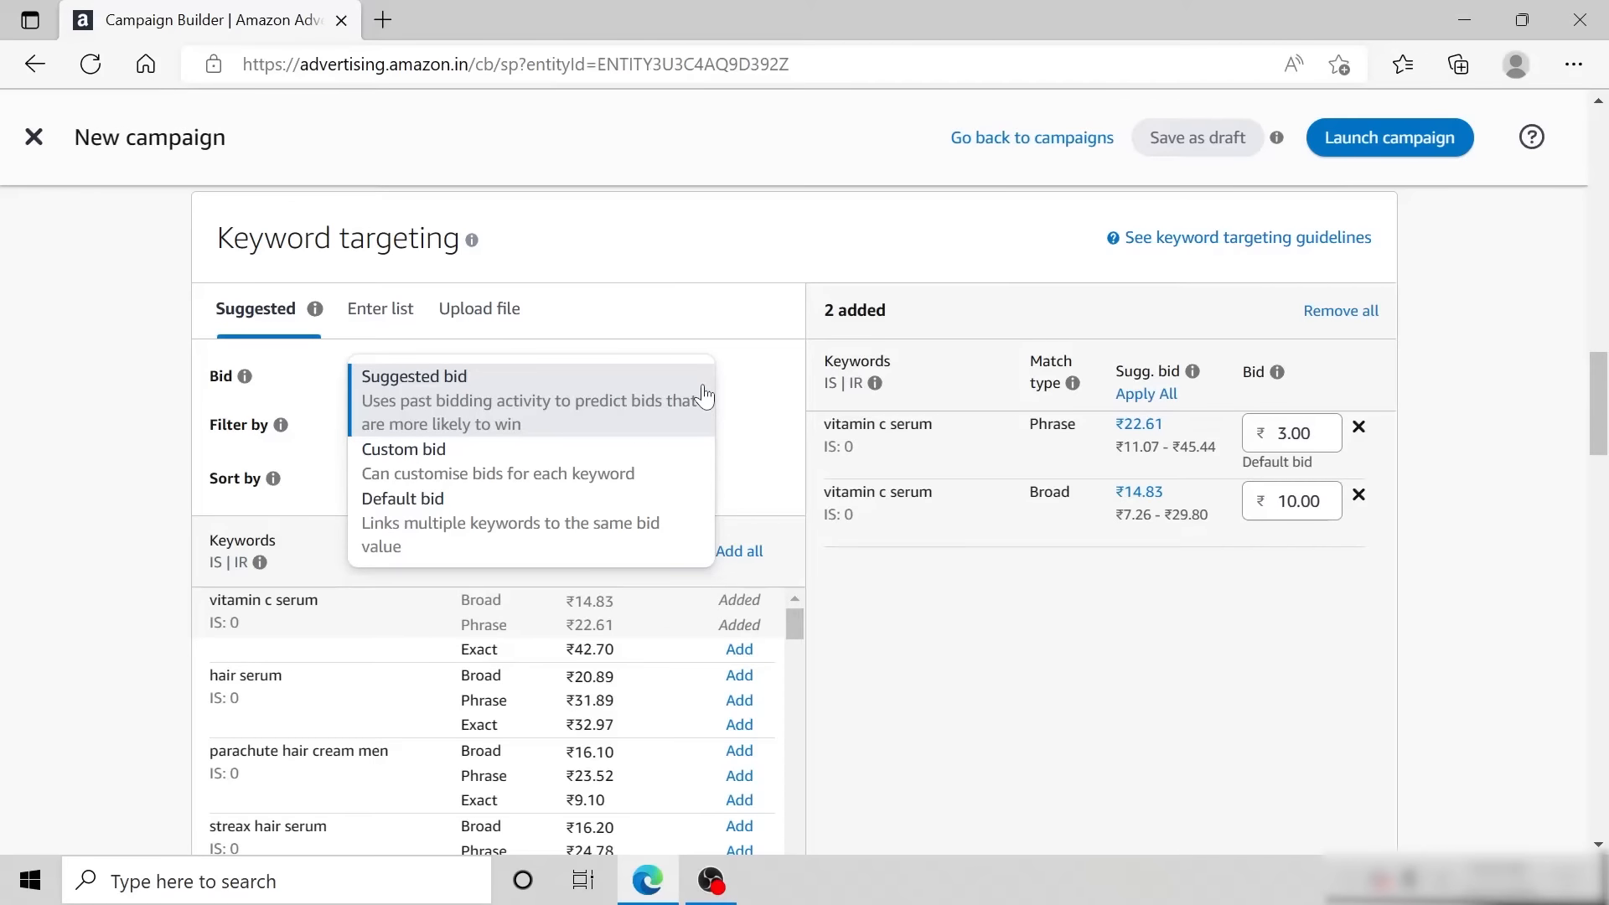
pyautogui.click(786, 391)
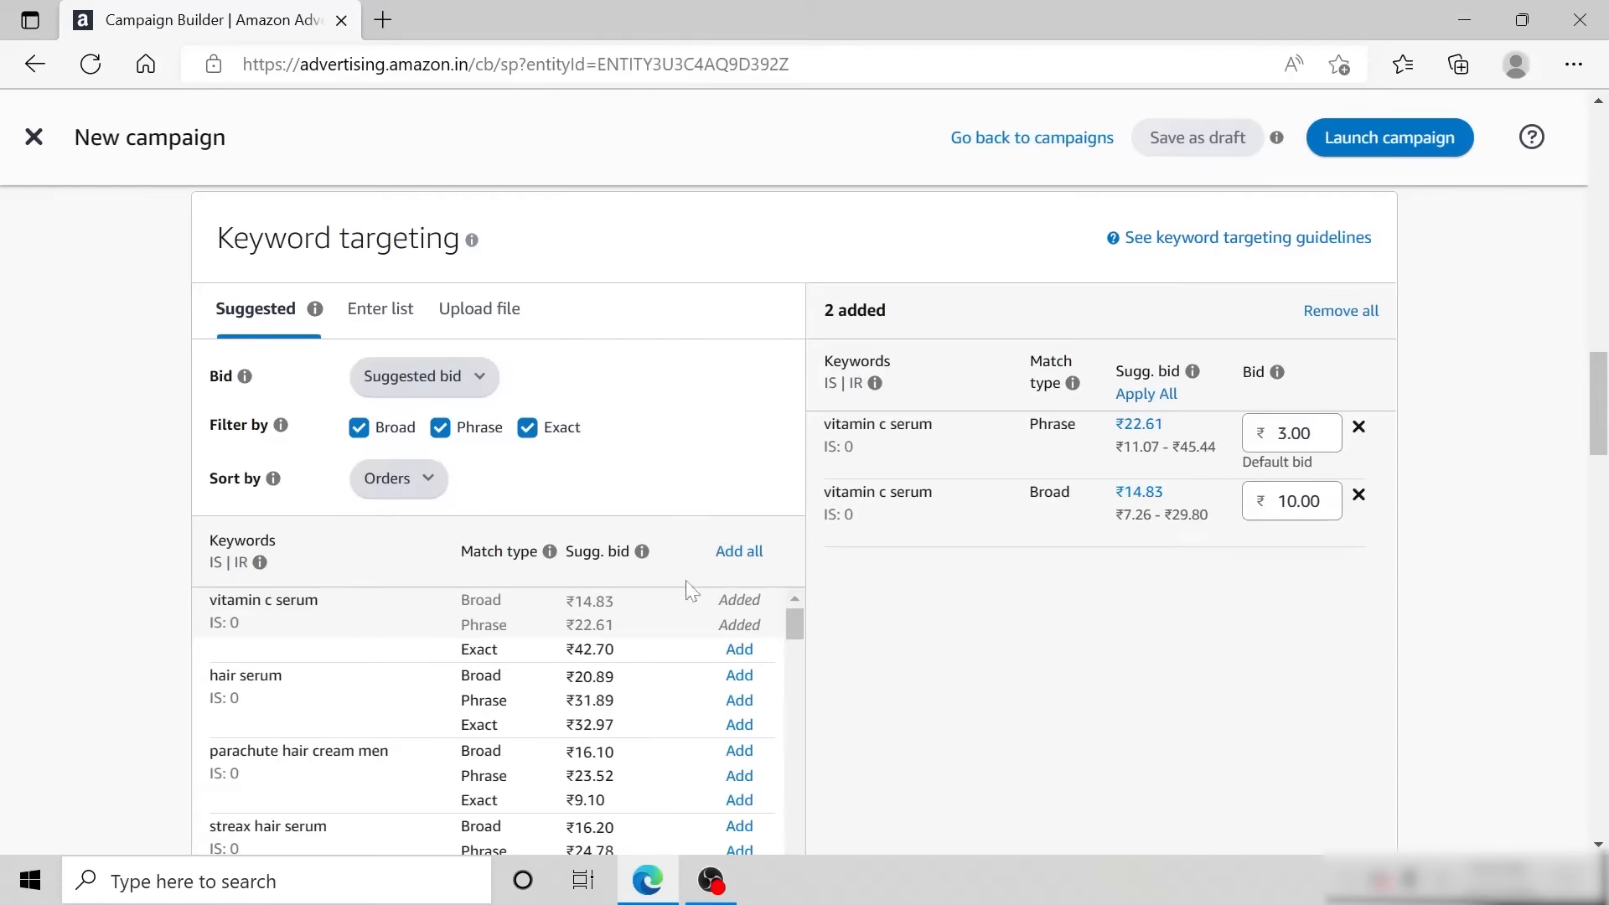
pyautogui.click(424, 377)
pyautogui.click(403, 461)
pyautogui.doubleClick(549, 377)
pyautogui.write('12')
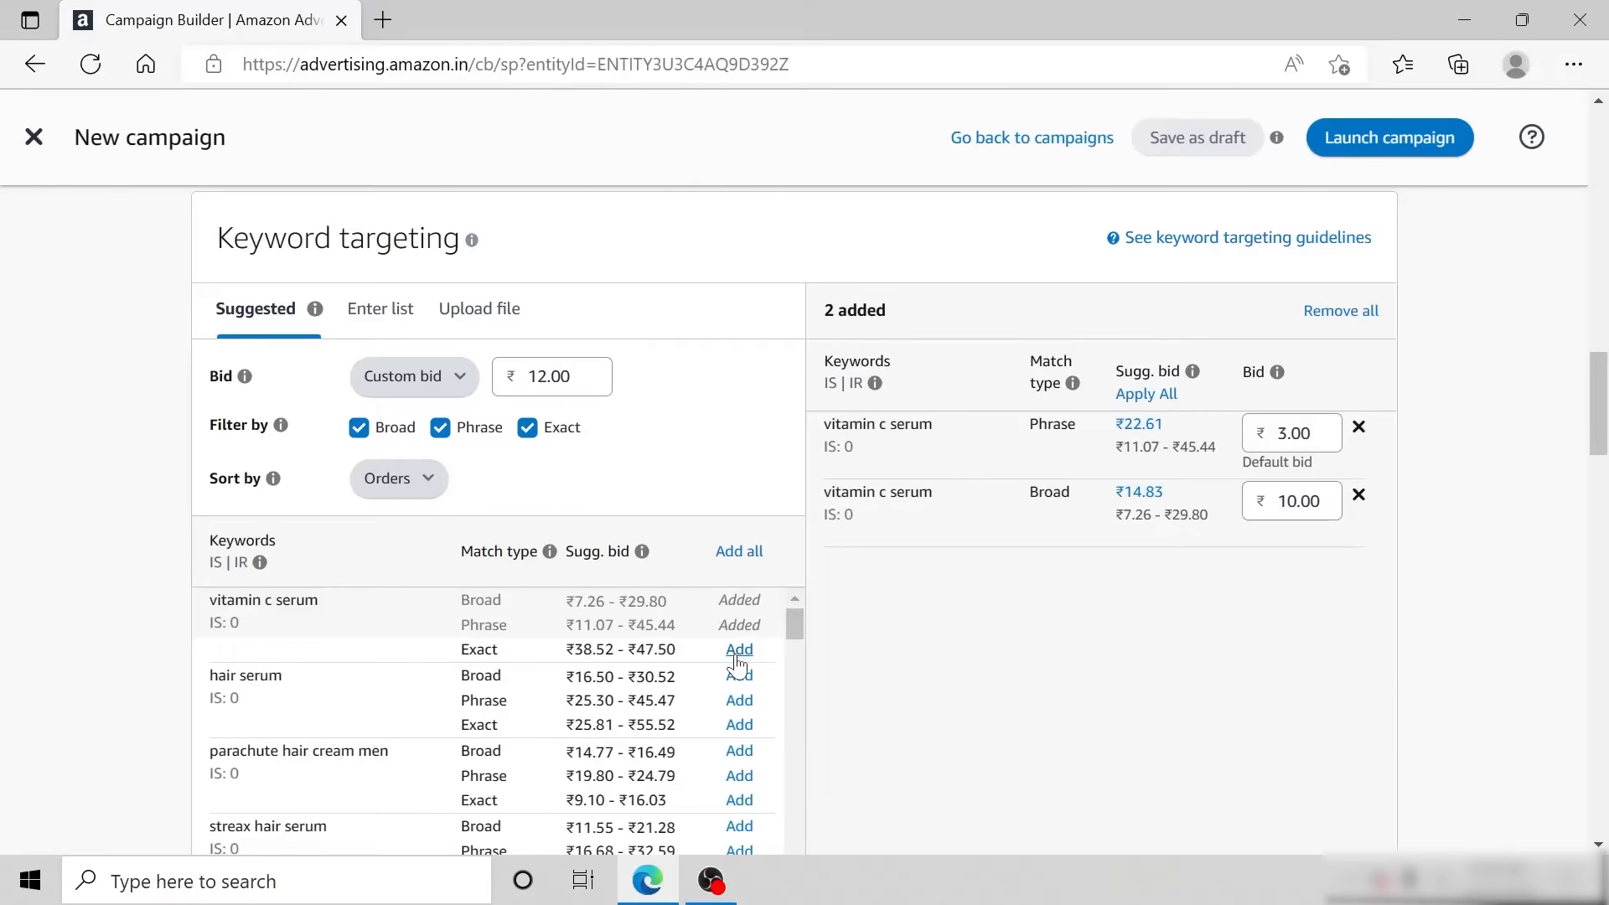
pyautogui.click(739, 652)
# Switch the bid type to Default bid at ₹3.00 and add the broad-match keyword "hair serum".
pyautogui.click(435, 377)
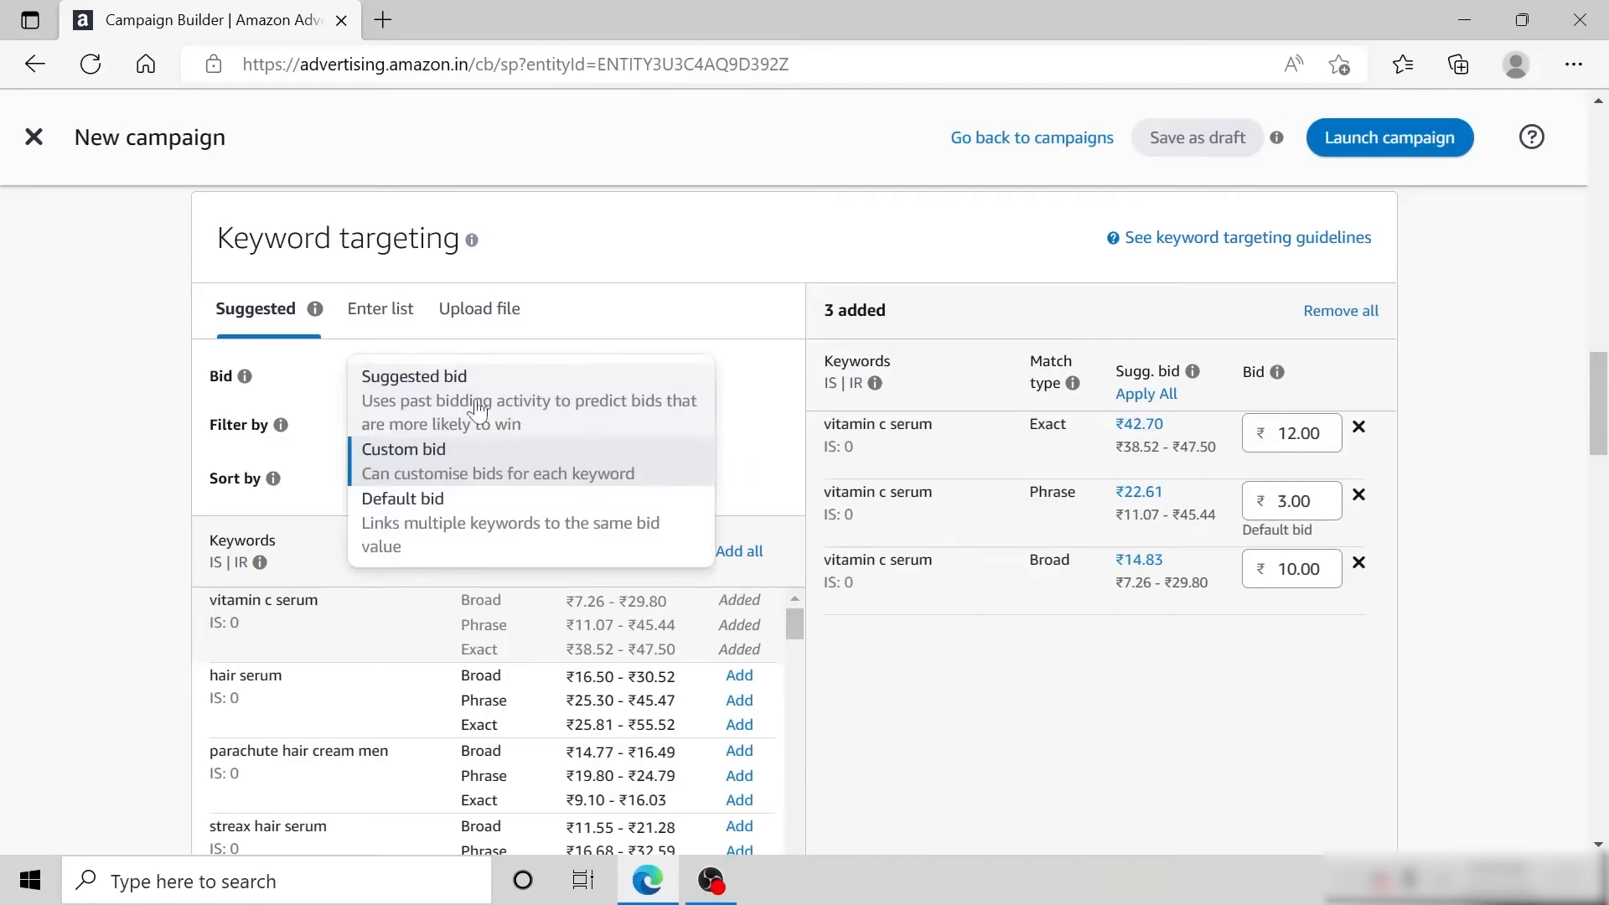
pyautogui.click(629, 537)
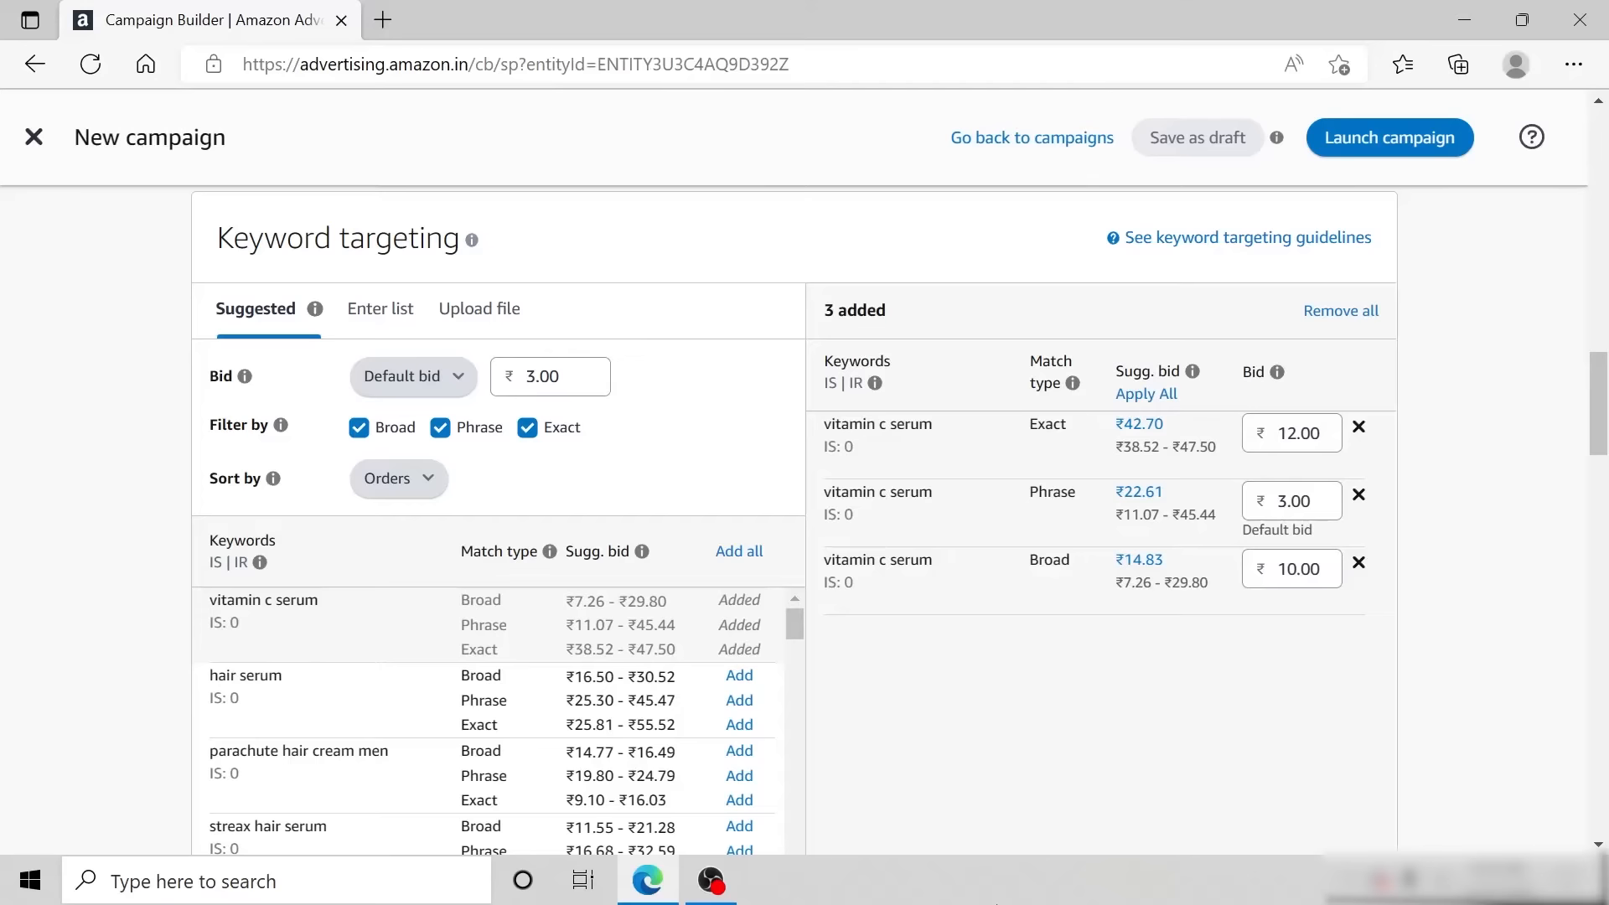
pyautogui.click(741, 677)
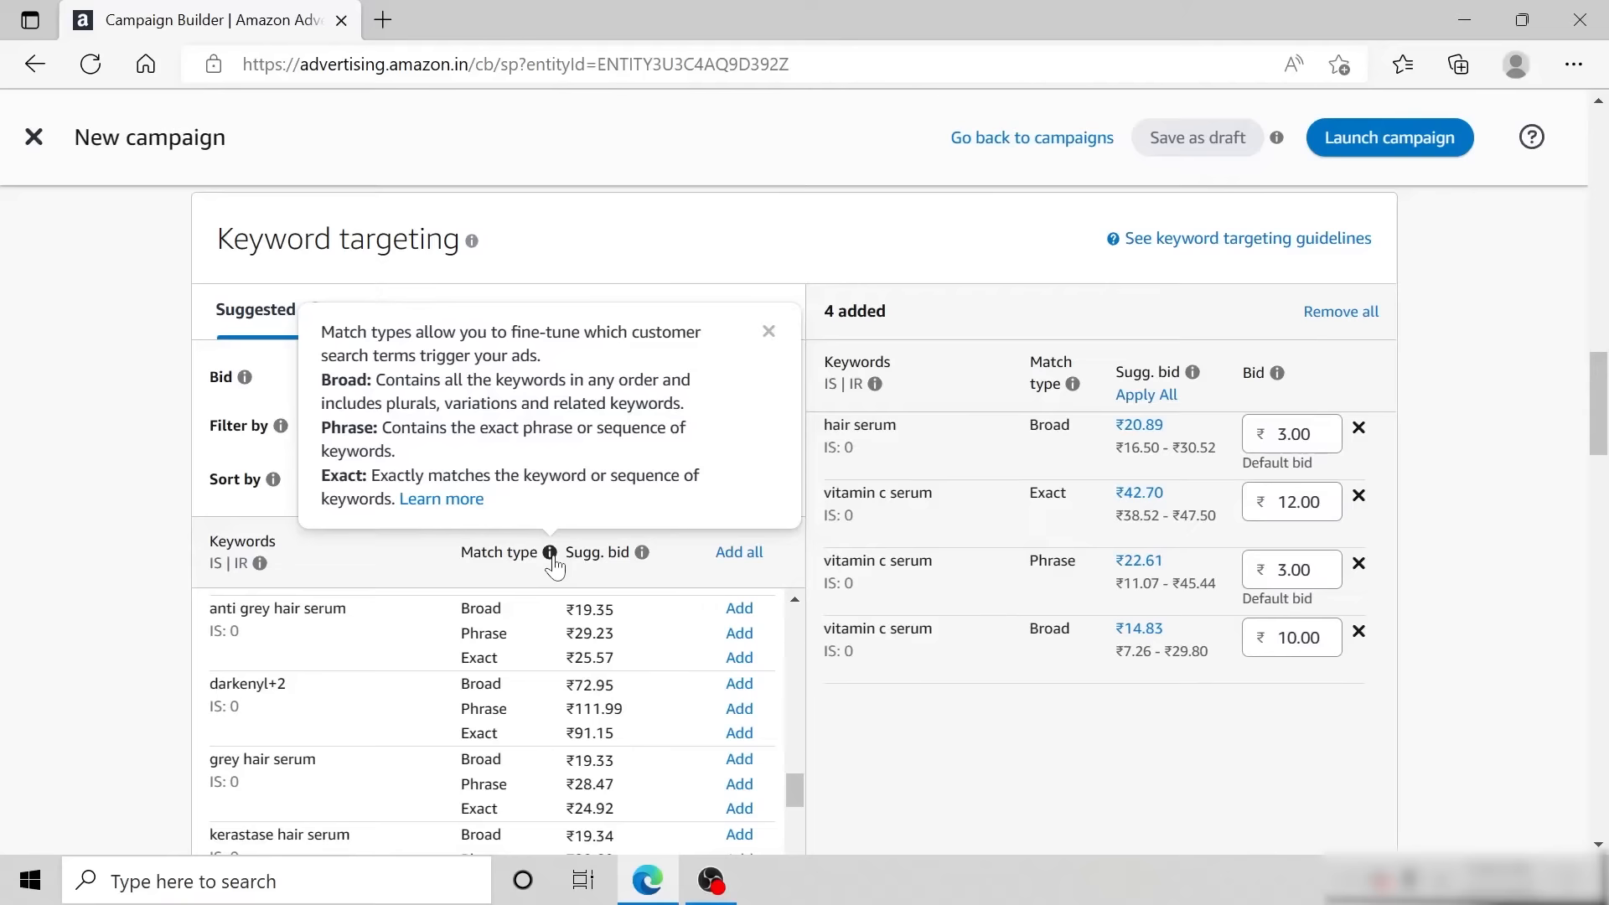
# Close the match type explanation and try the broad, phrase and exact filters on the suggested keywords.
pyautogui.click(768, 333)
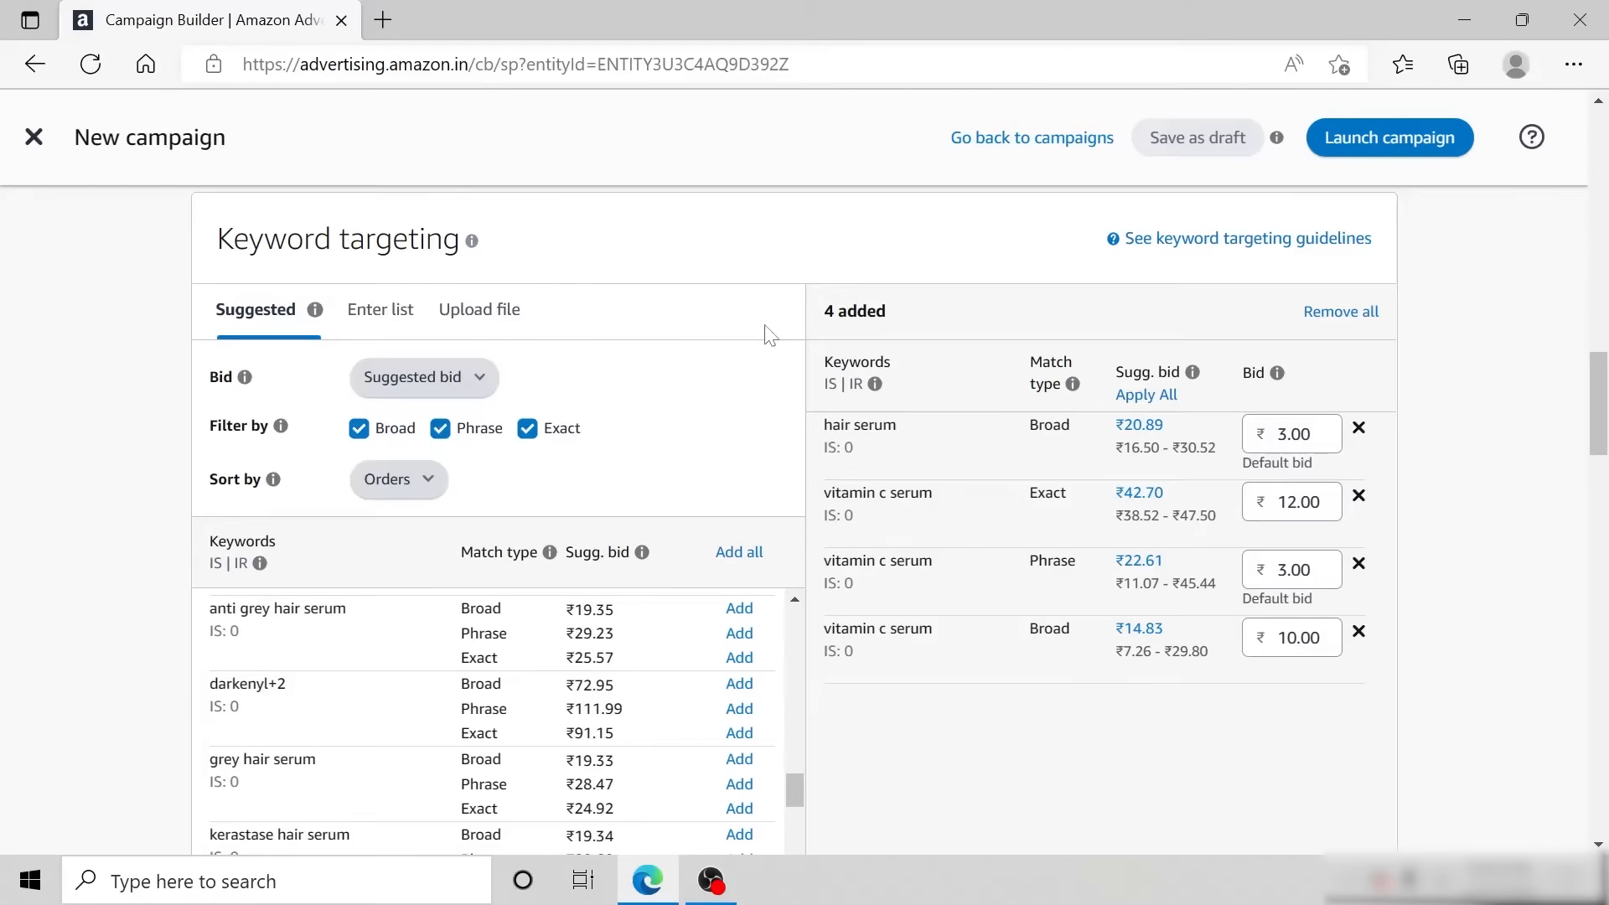
pyautogui.click(527, 428)
pyautogui.click(441, 429)
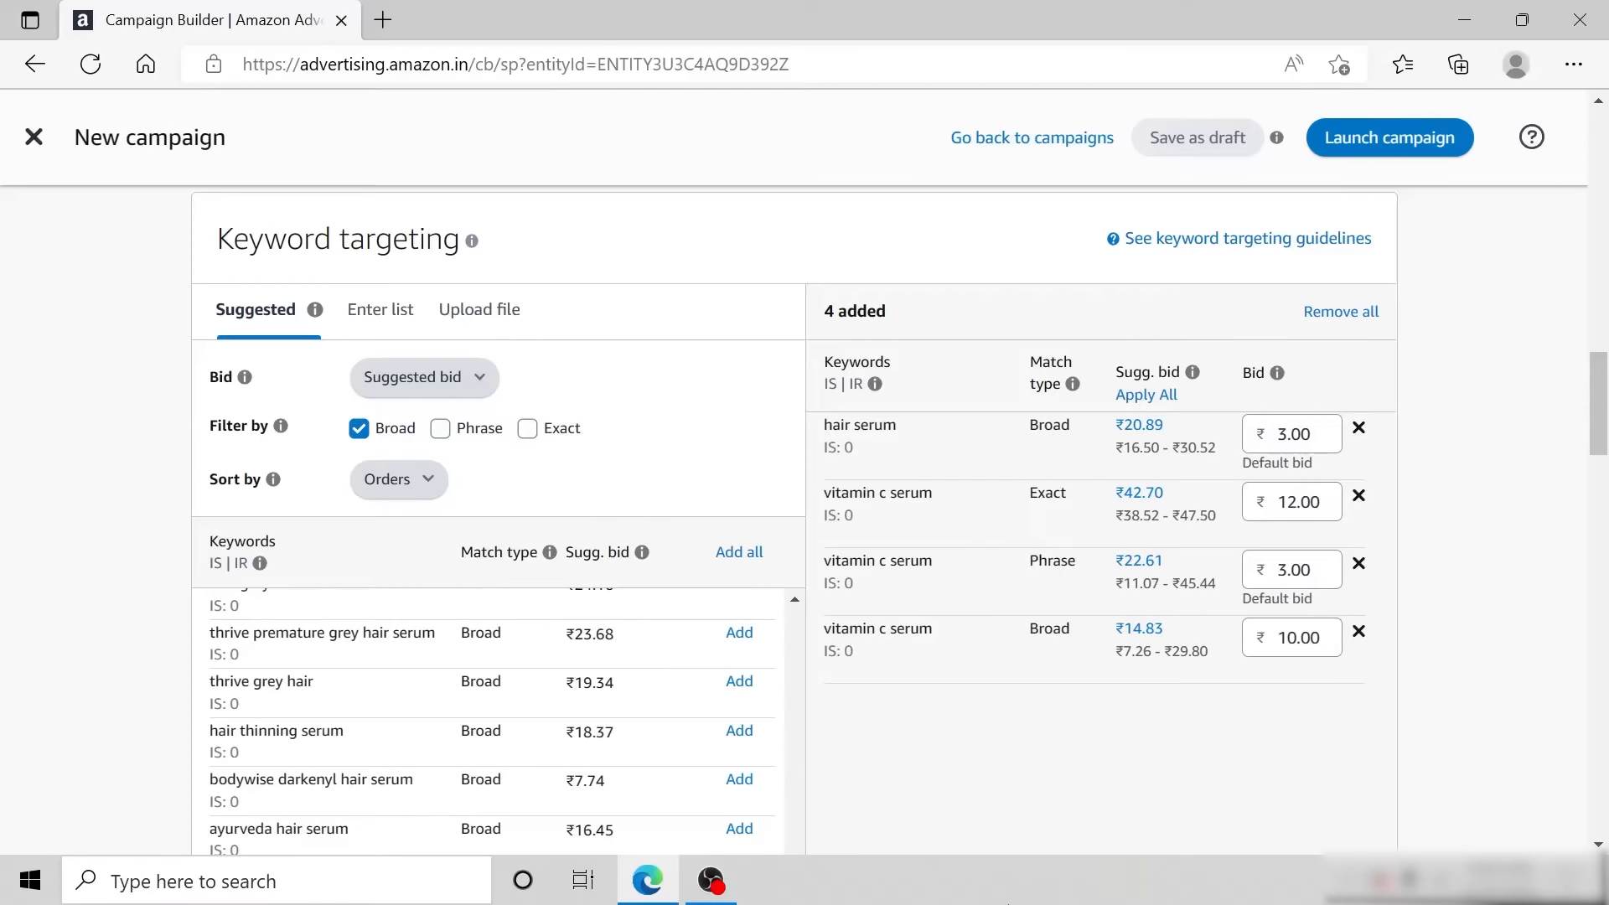
pyautogui.click(359, 429)
pyautogui.click(527, 429)
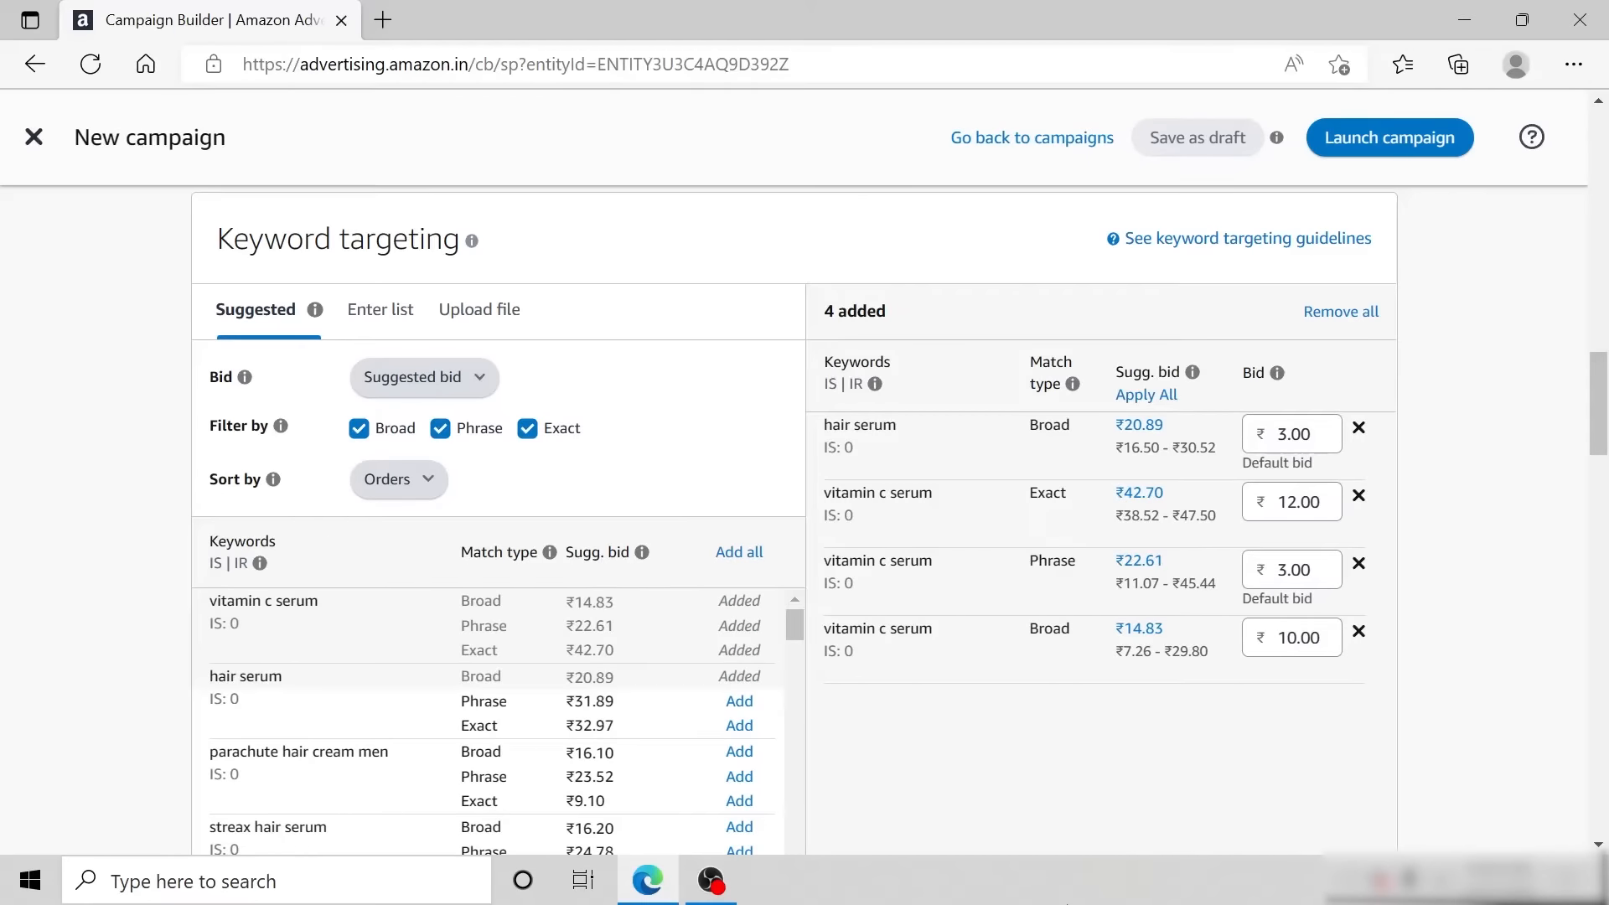
# Try sorting the suggested keywords by clicks and go back to the targeting type choice.
pyautogui.click(429, 490)
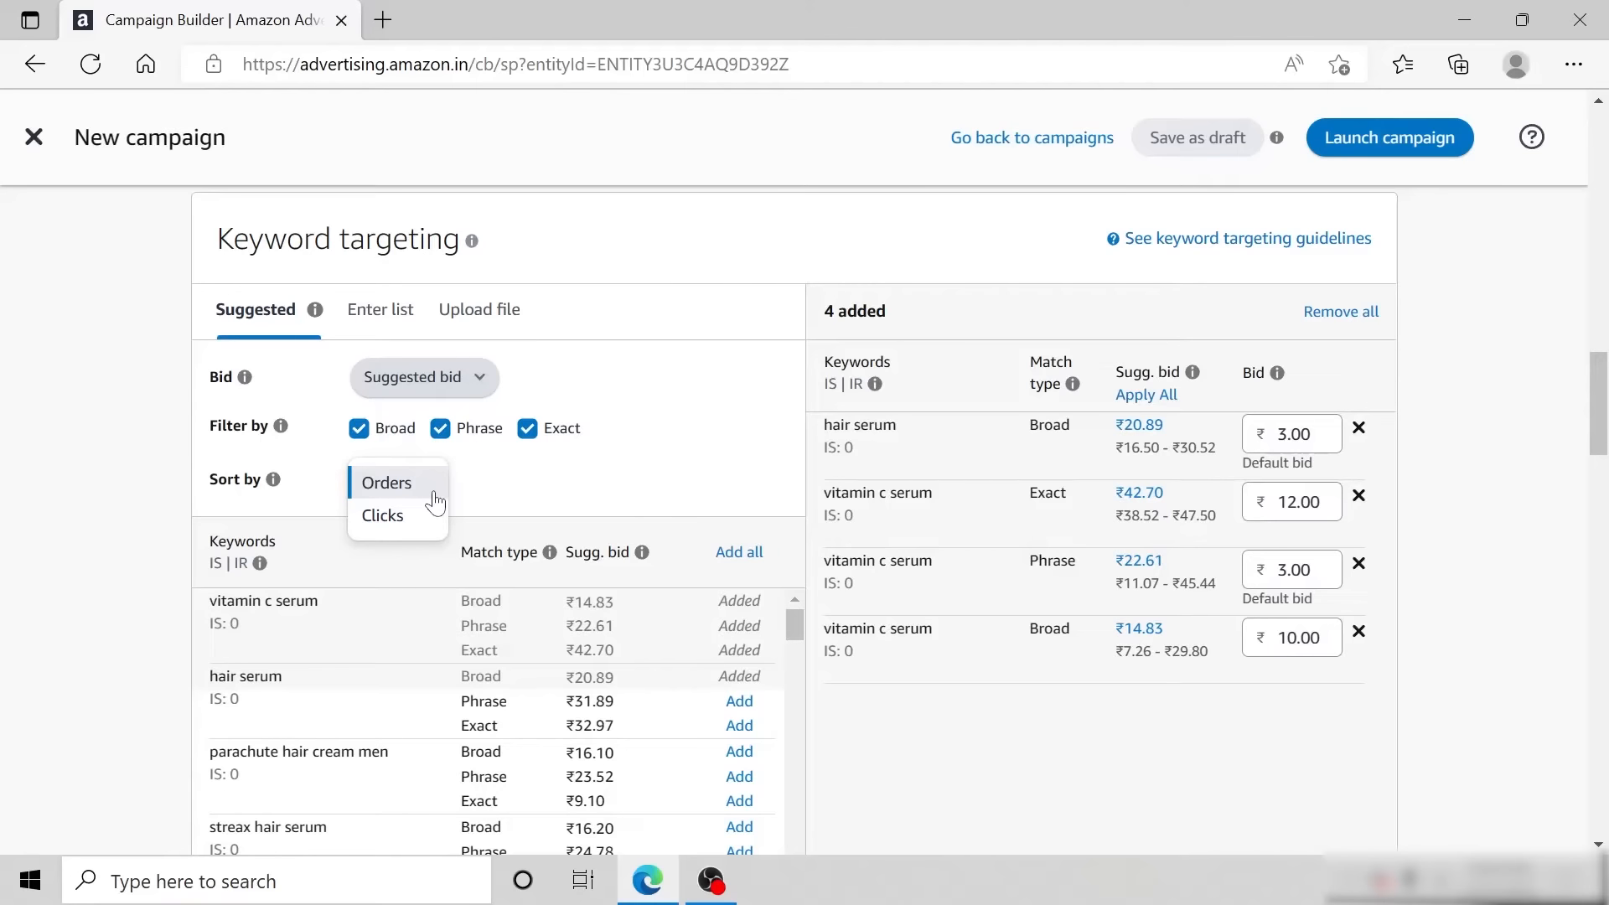
pyautogui.click(420, 517)
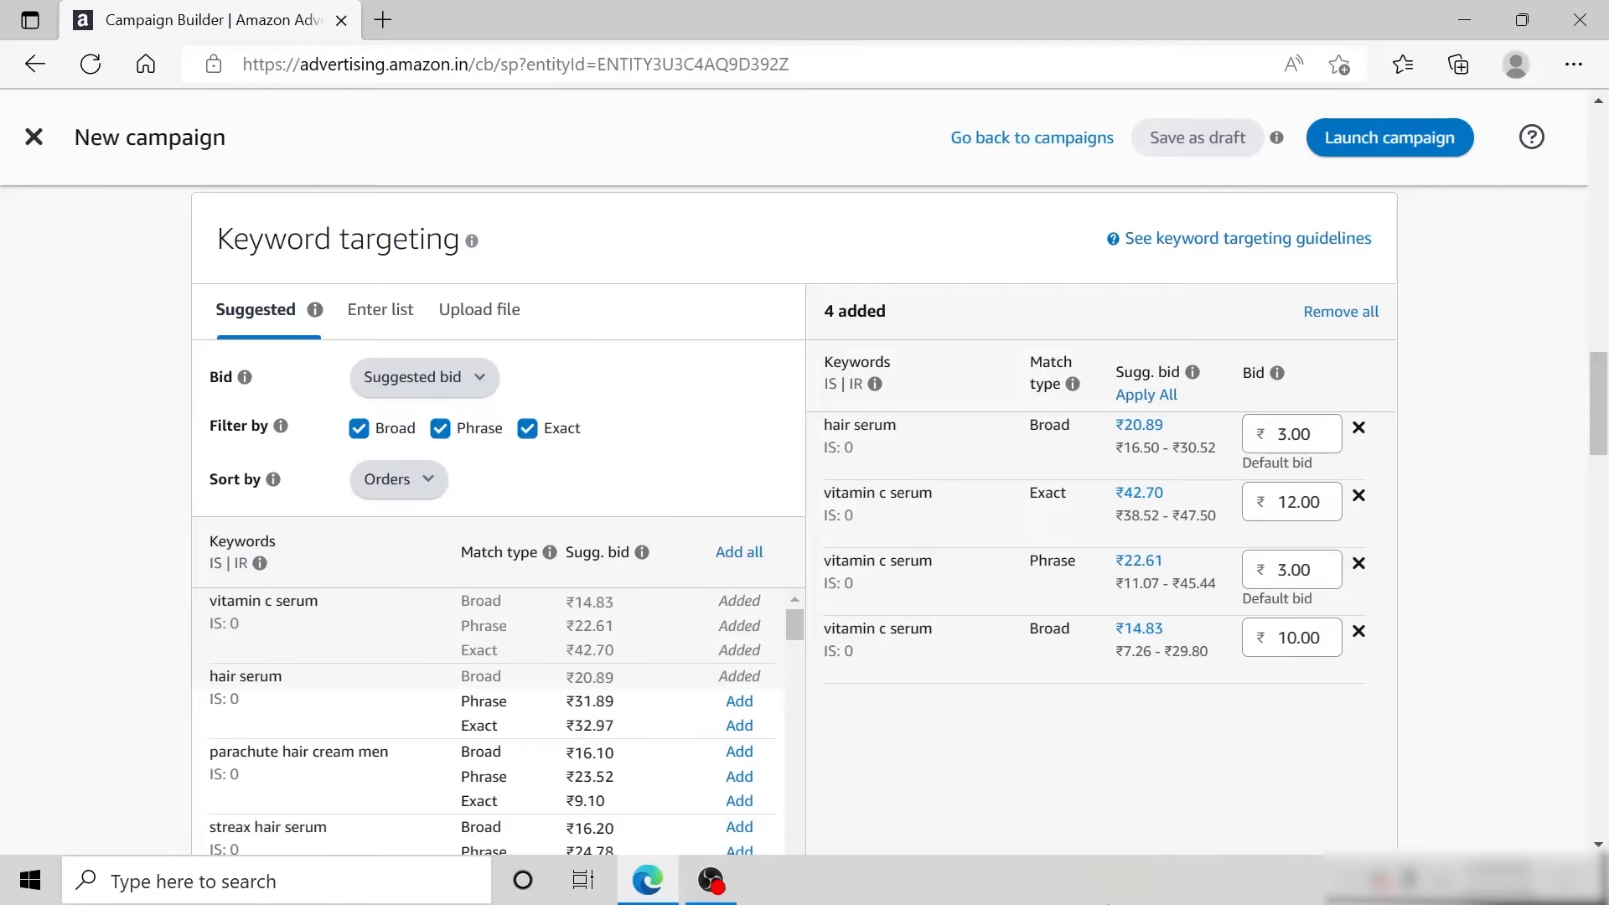
pyautogui.scroll(3, 1606, 410)
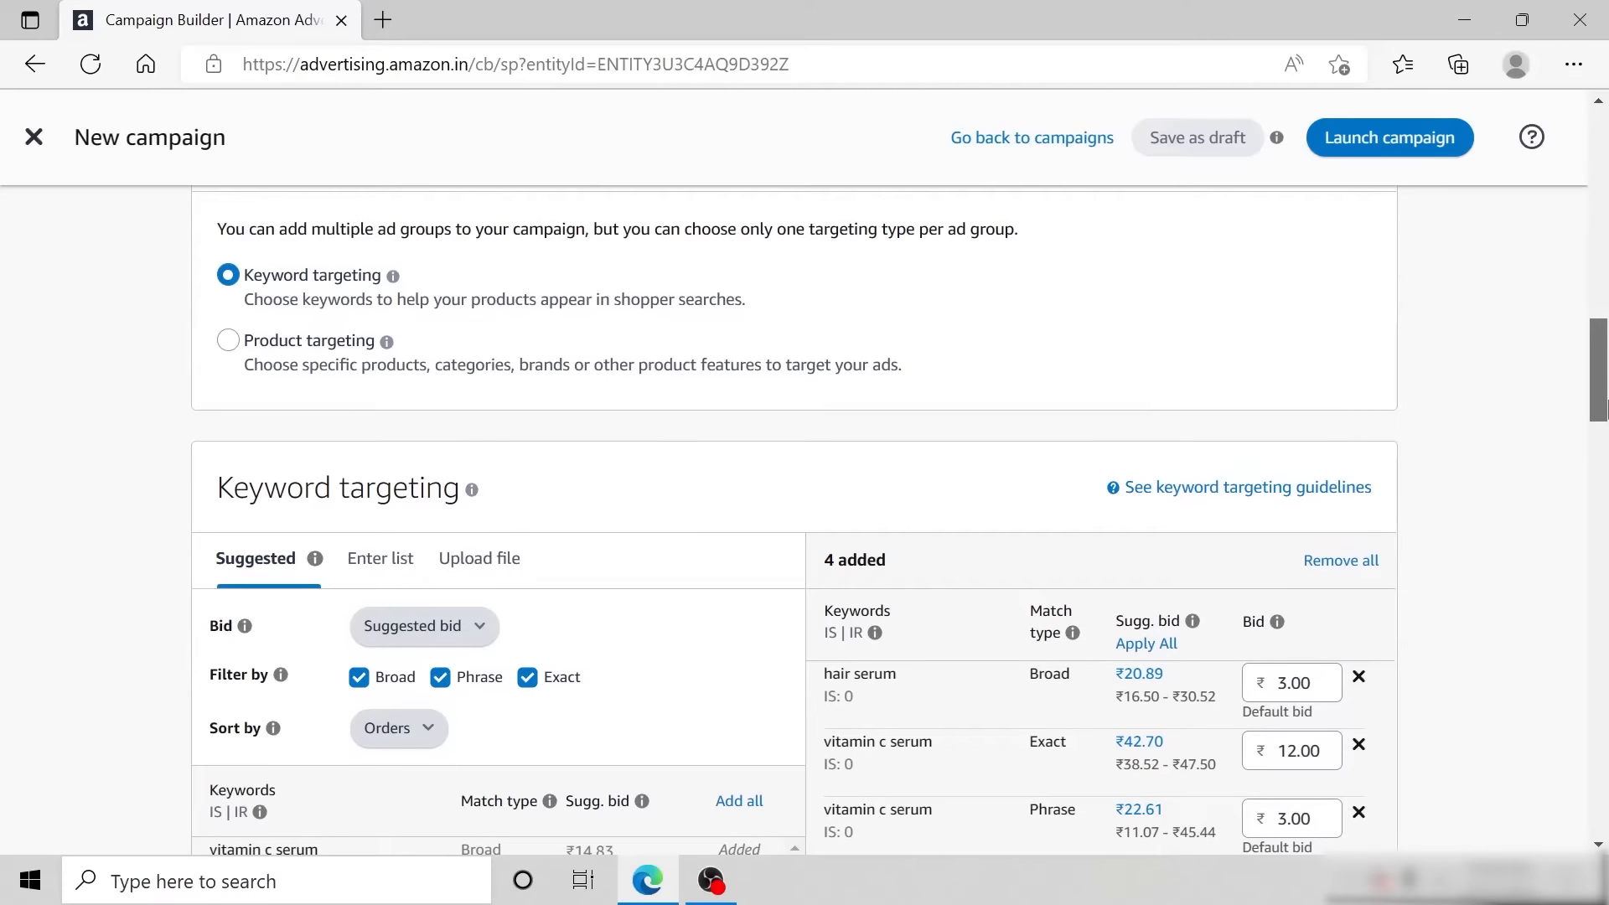
# Switch to product targeting and refine the Facial Kit category to the brands Lotus Herbals, Man Matters, O3+, VLCC and mcaffeine.
pyautogui.click(228, 364)
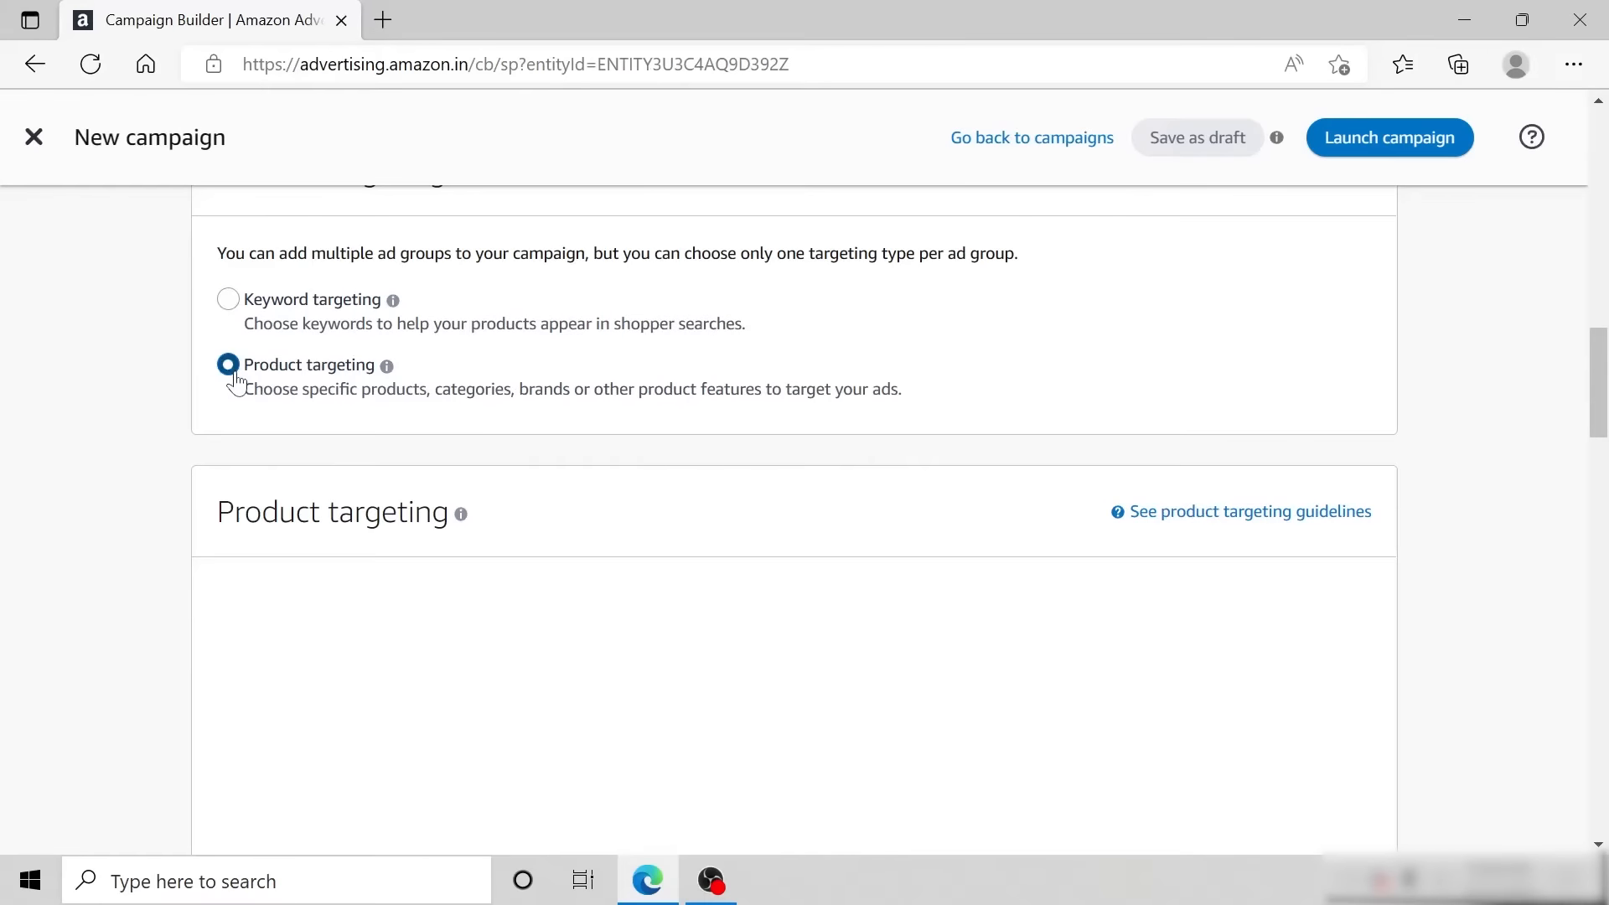
pyautogui.click(1604, 404)
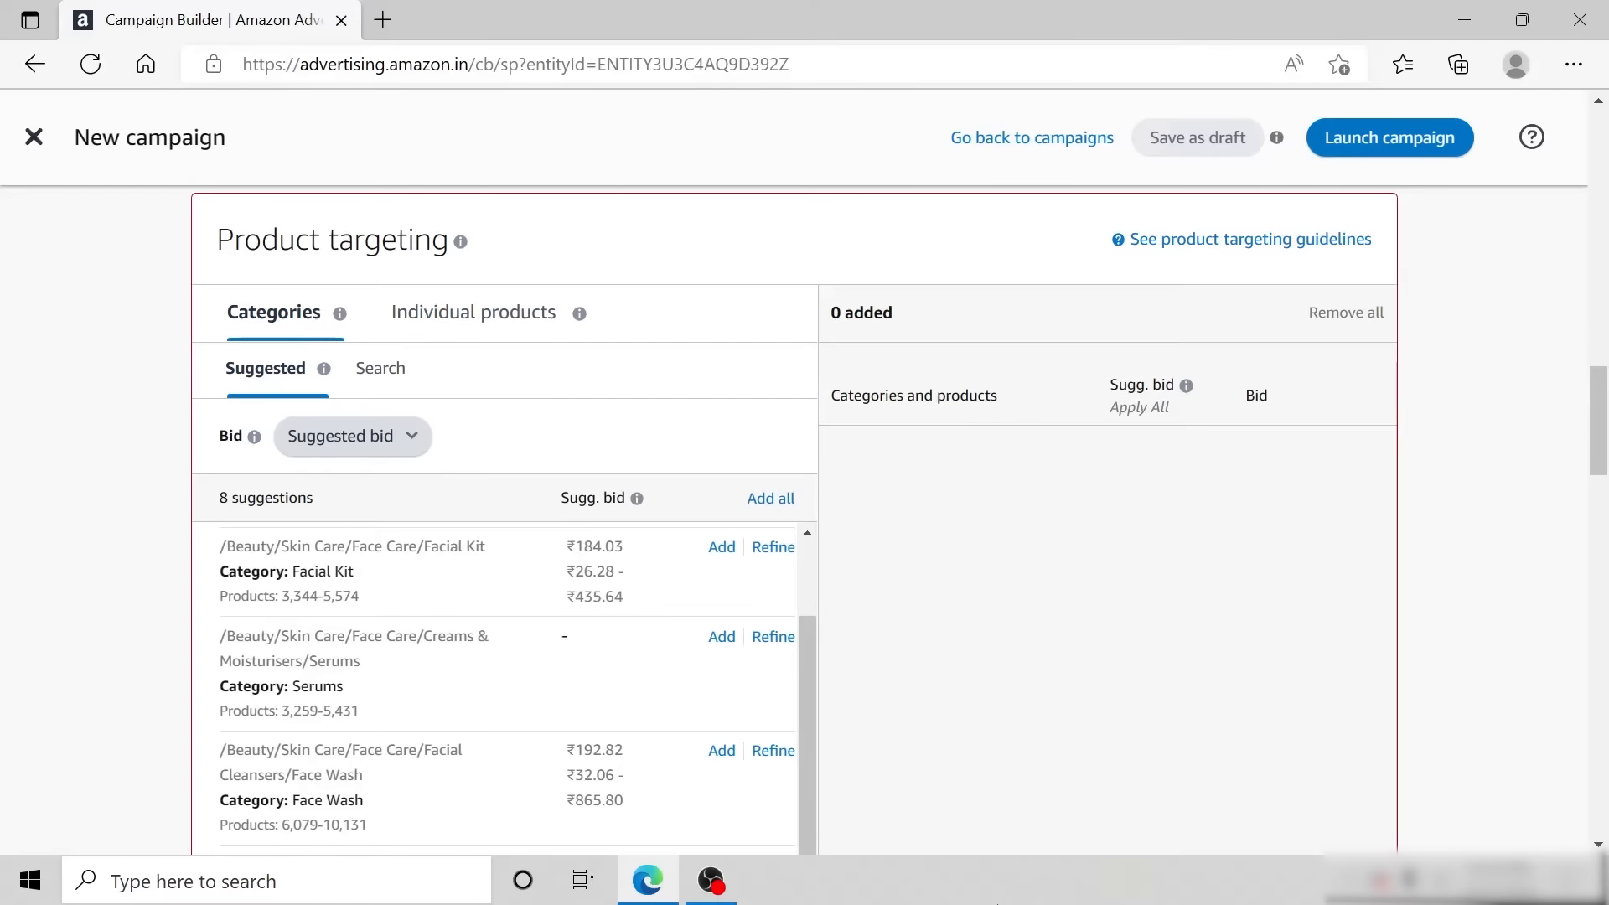
pyautogui.click(756, 550)
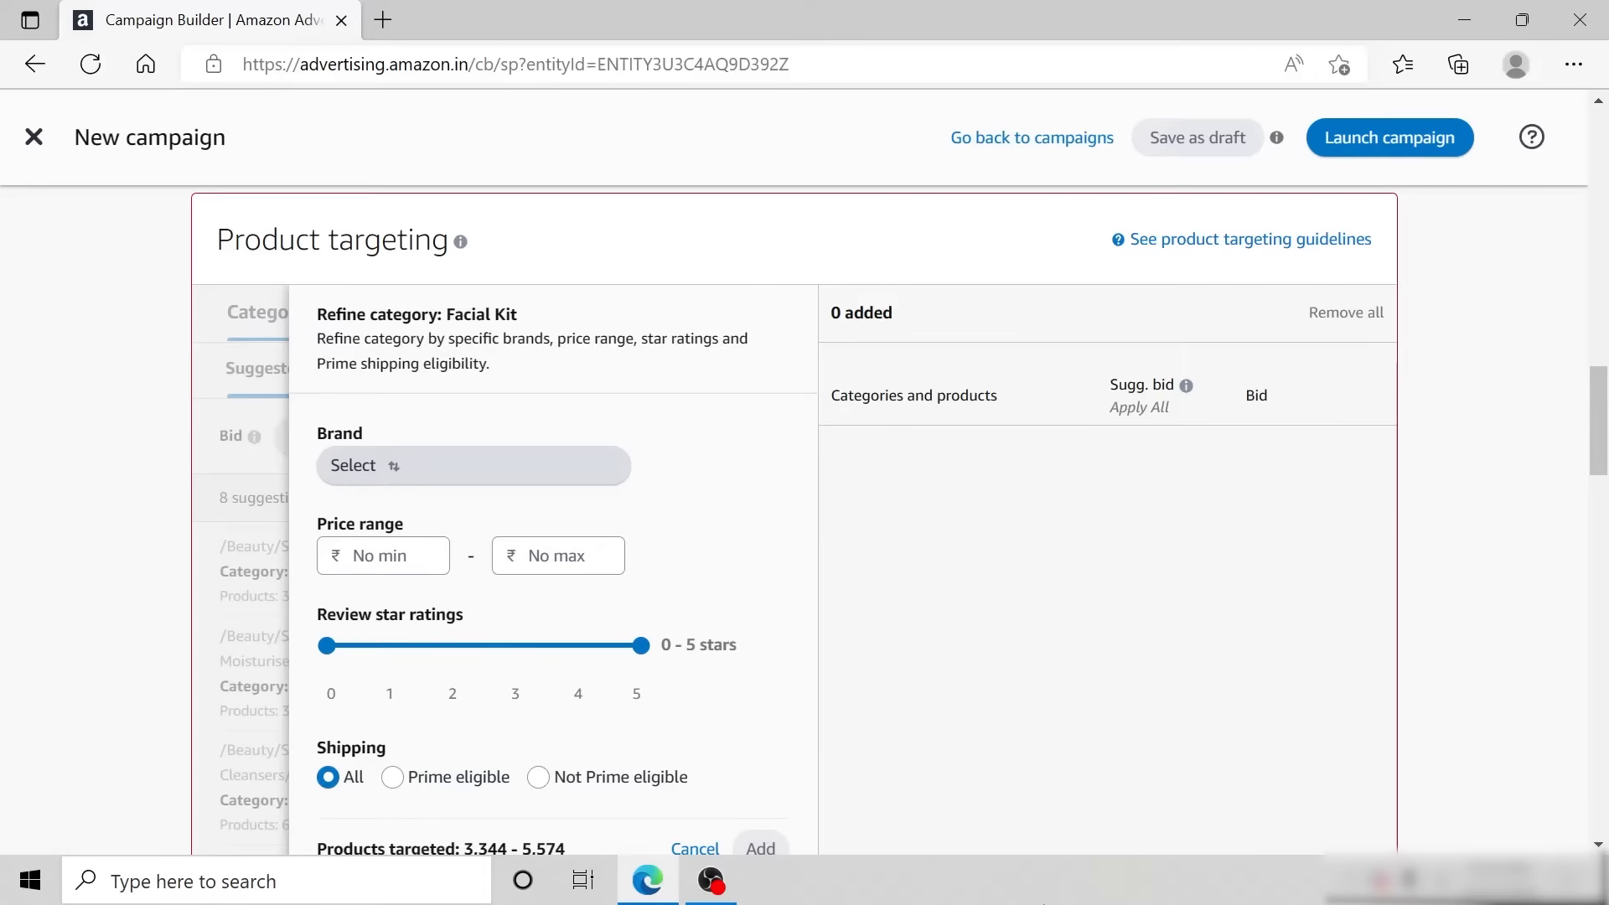
pyautogui.click(599, 480)
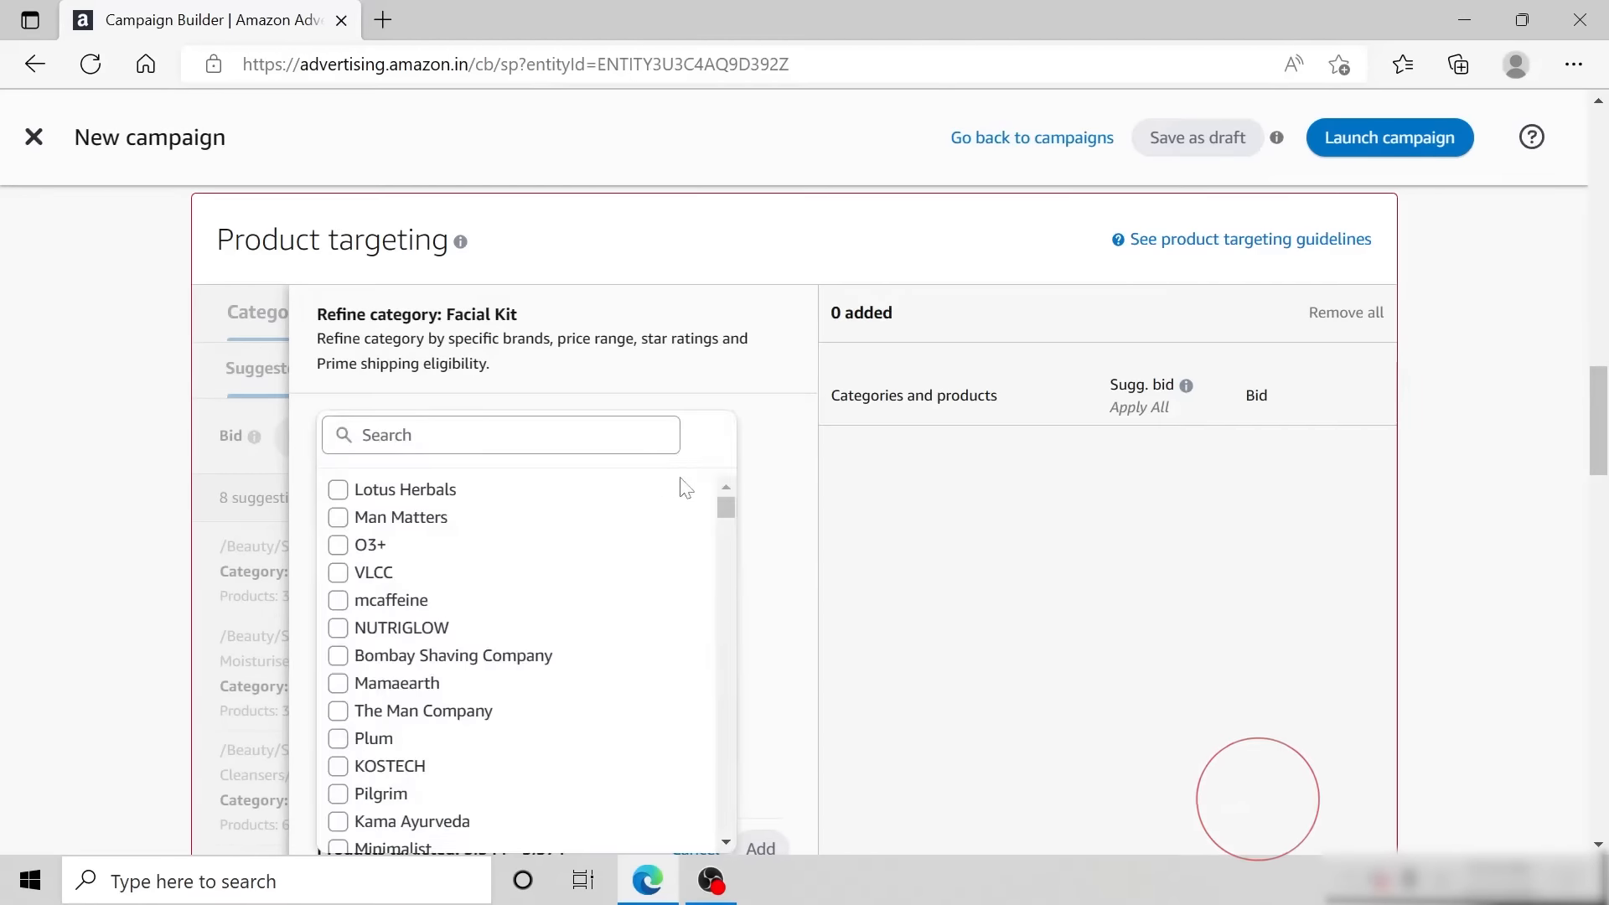
pyautogui.click(338, 490)
pyautogui.click(339, 518)
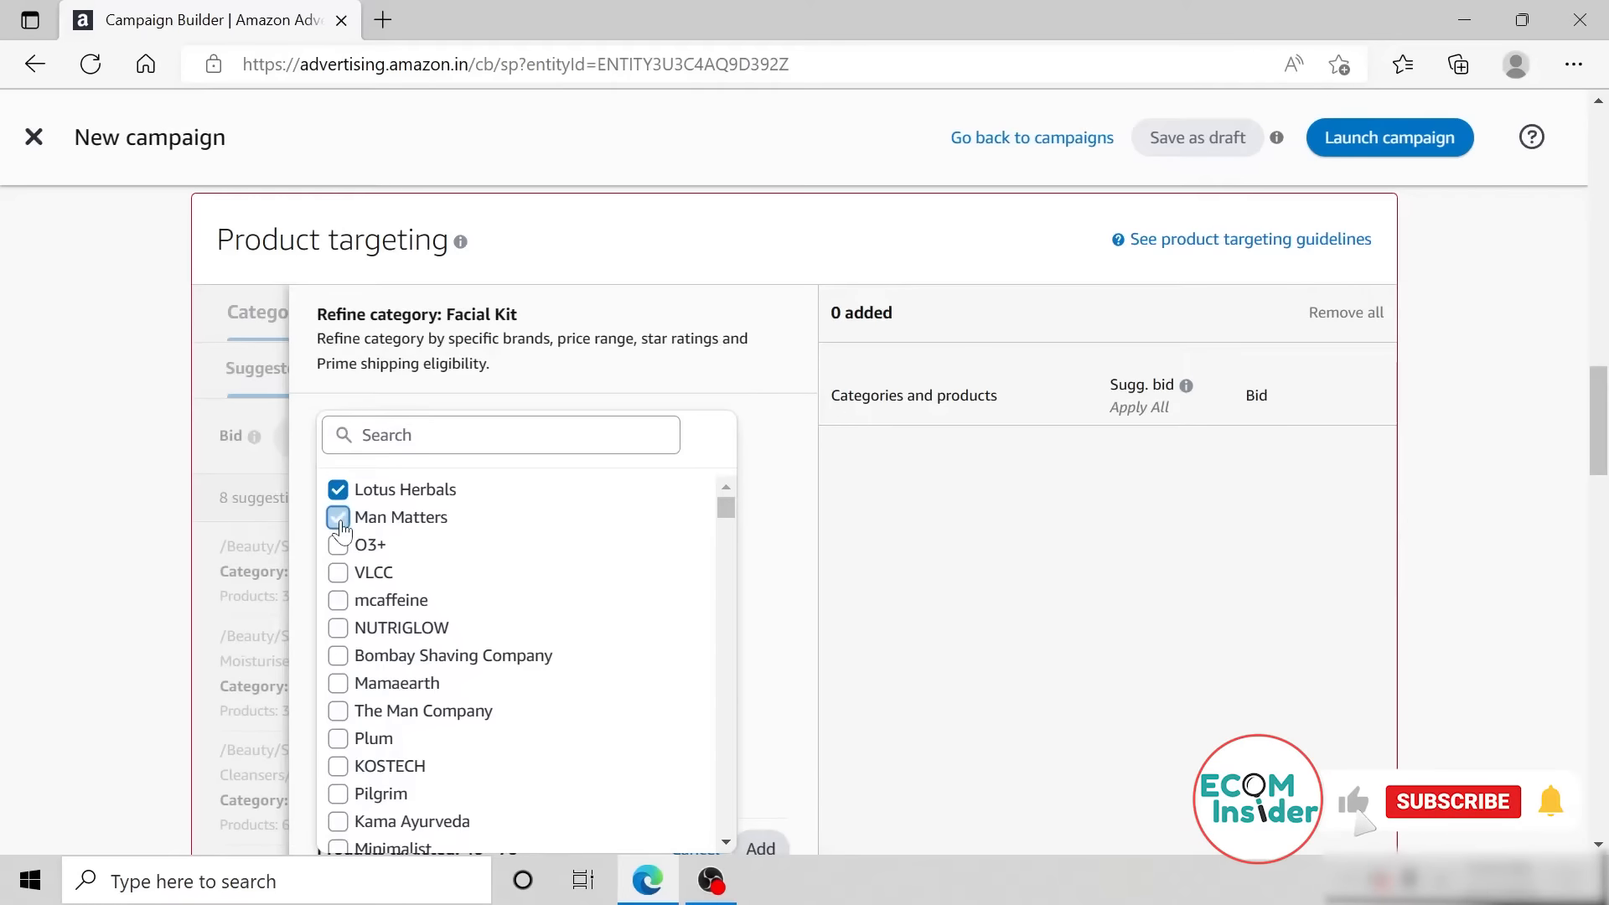
pyautogui.click(338, 545)
pyautogui.click(338, 574)
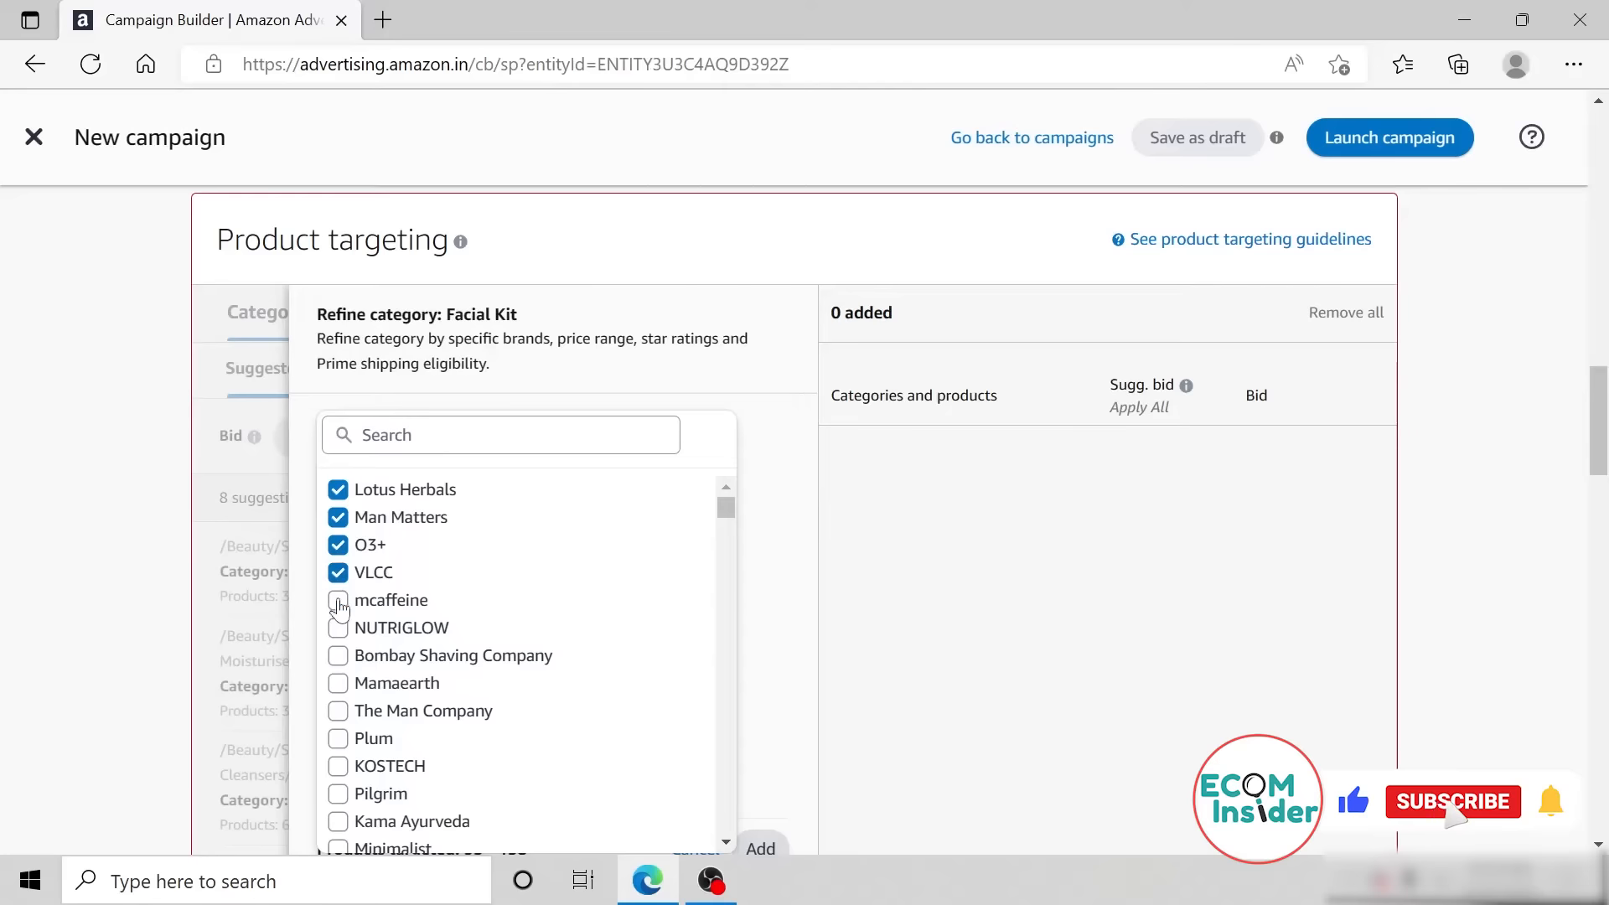
pyautogui.click(338, 601)
# Limit the Facial Kit refinement to a price range of ₹250 to ₹600 and review ratings of 3 to 5 stars.
pyautogui.click(401, 556)
pyautogui.write('250')
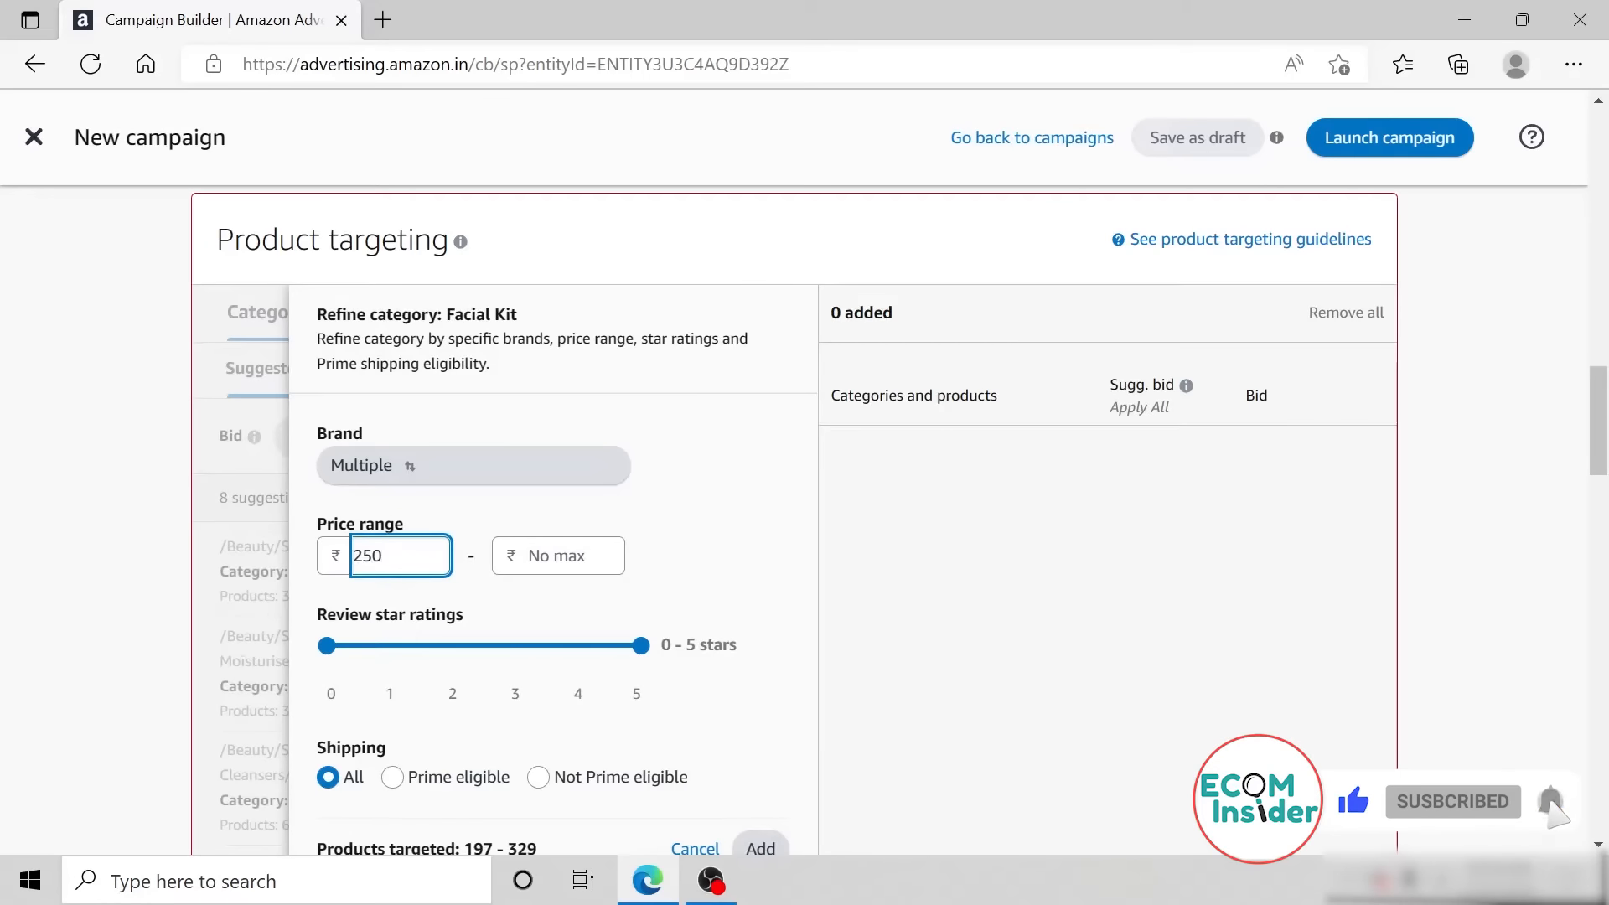
pyautogui.click(545, 558)
pyautogui.write('600')
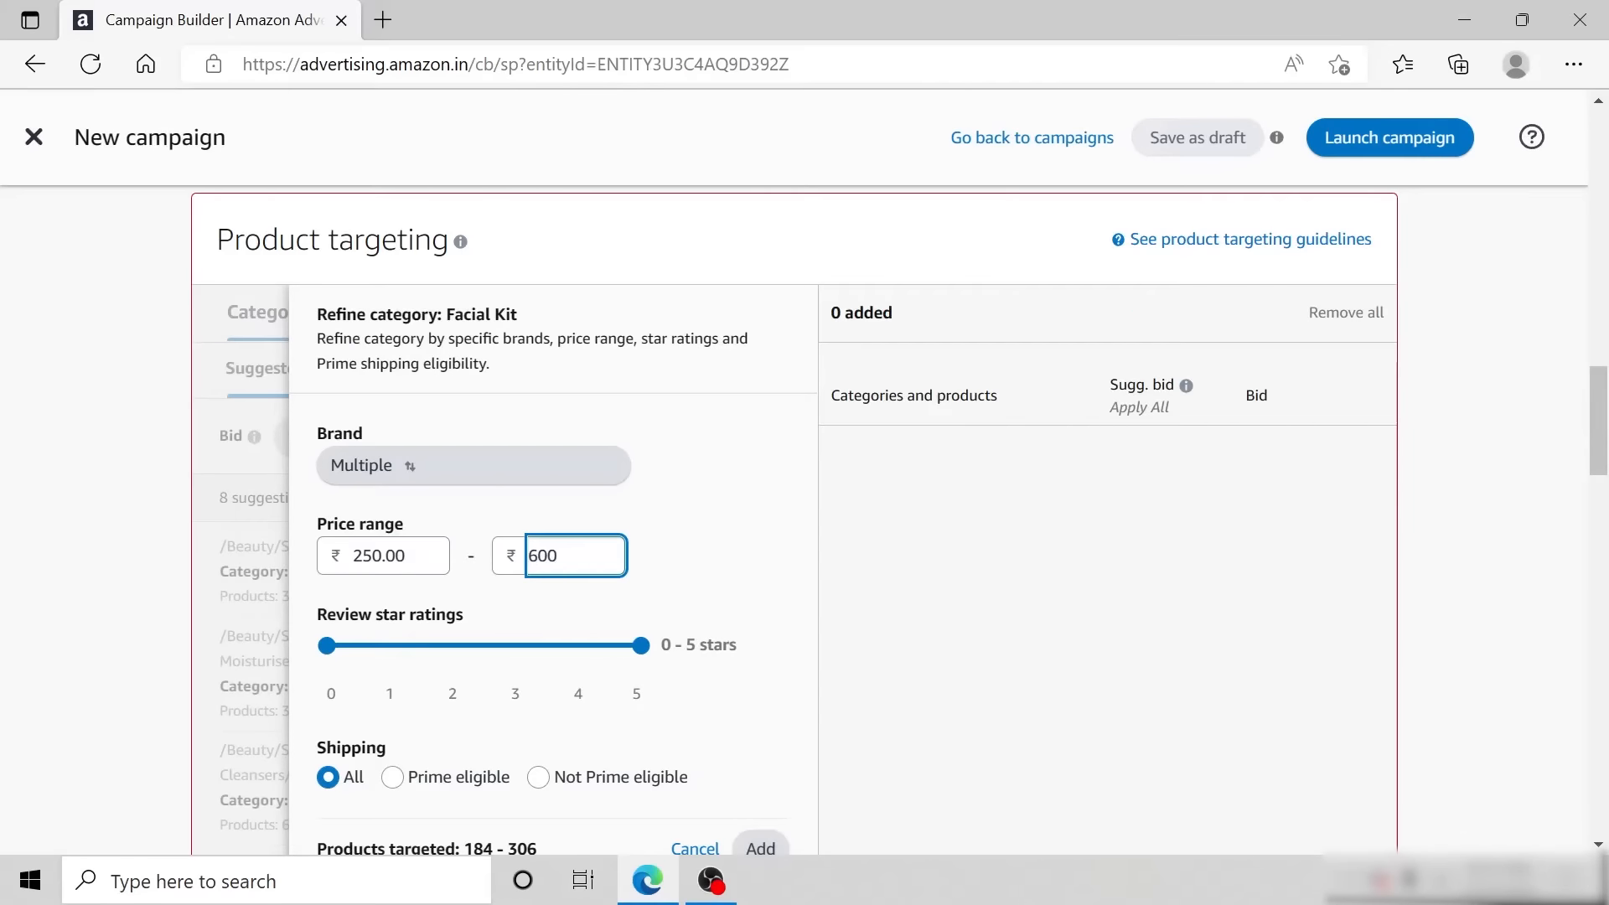
pyautogui.click(757, 629)
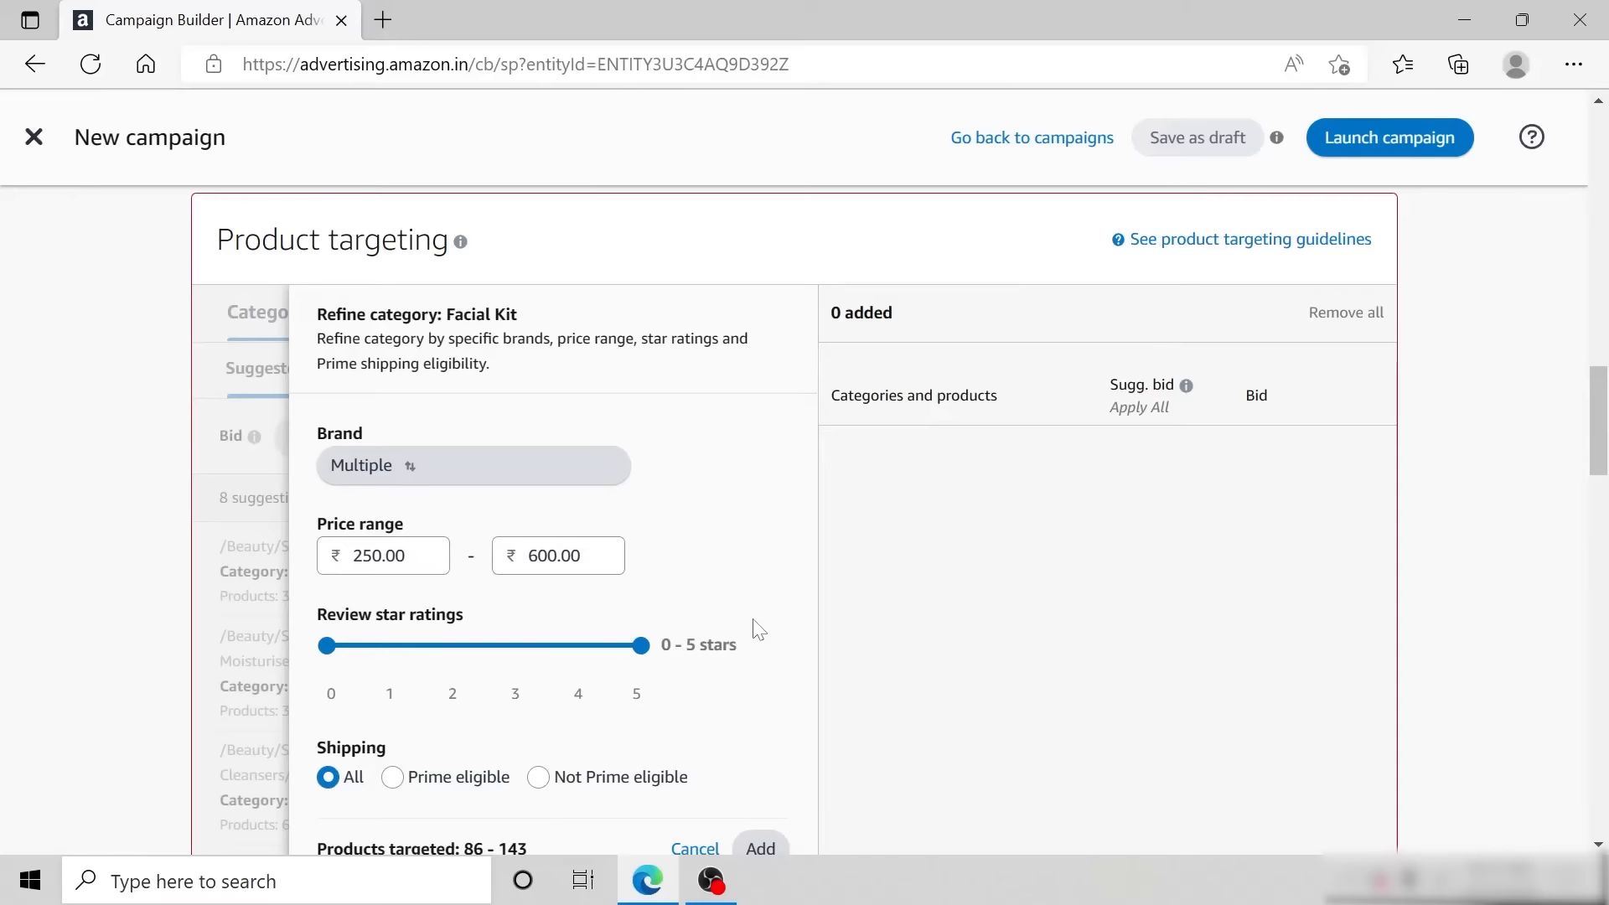
pyautogui.moveTo(328, 647); pyautogui.dragTo(508, 680)
# Add the refined Facial Kit targets with a ₹110.00 bid for the target that has no suggested bid.
pyautogui.scroll(-1, 759, 695)
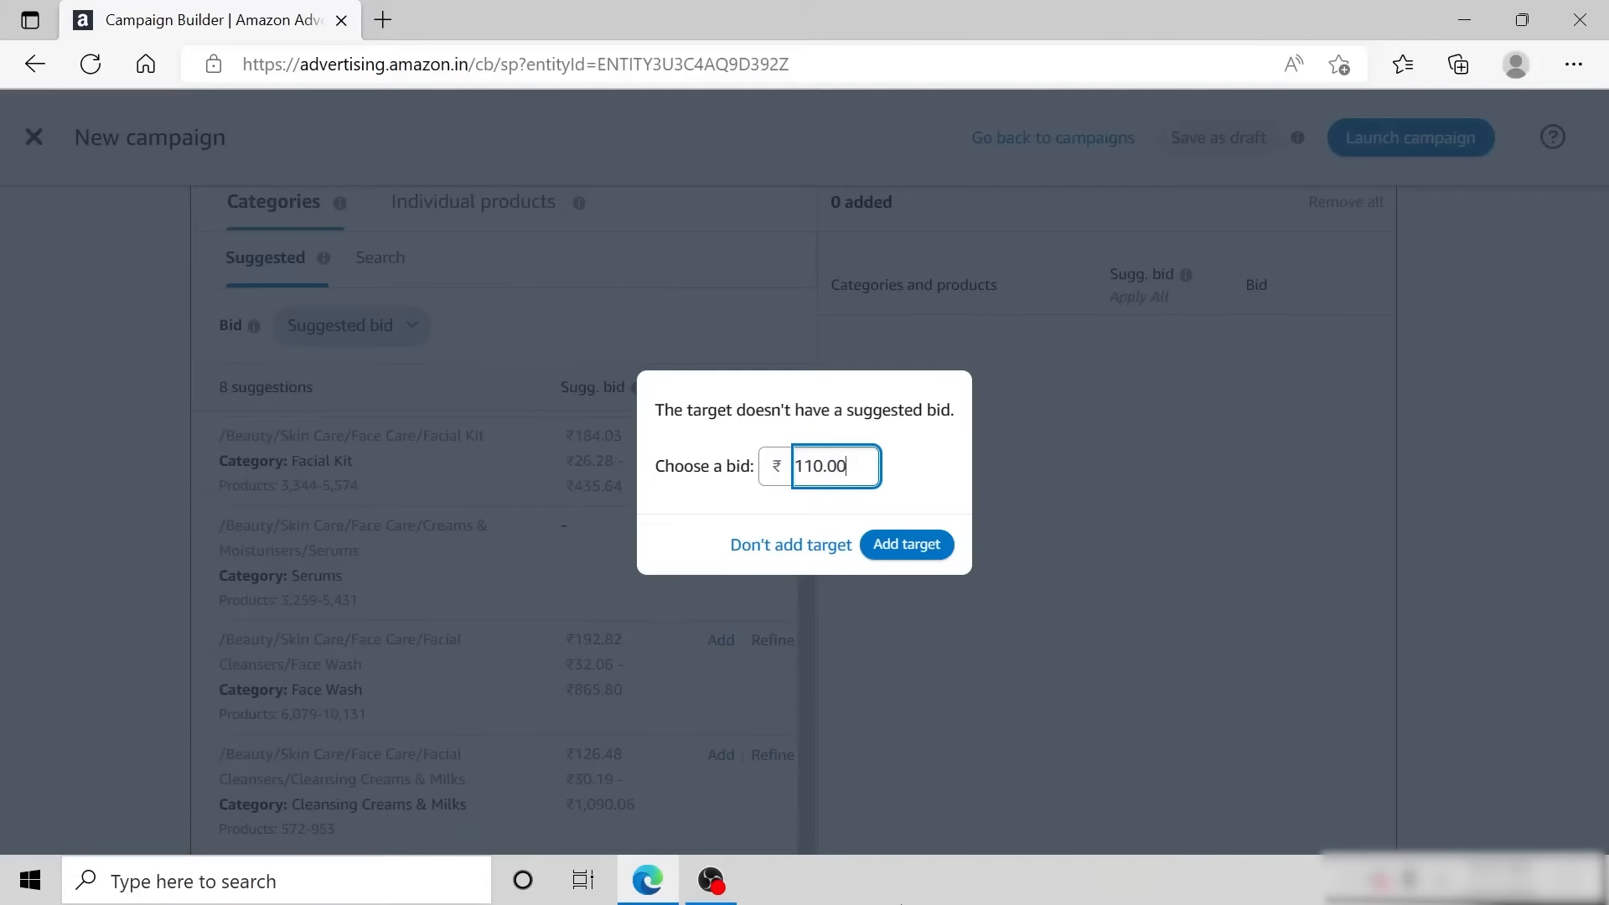
pyautogui.click(906, 546)
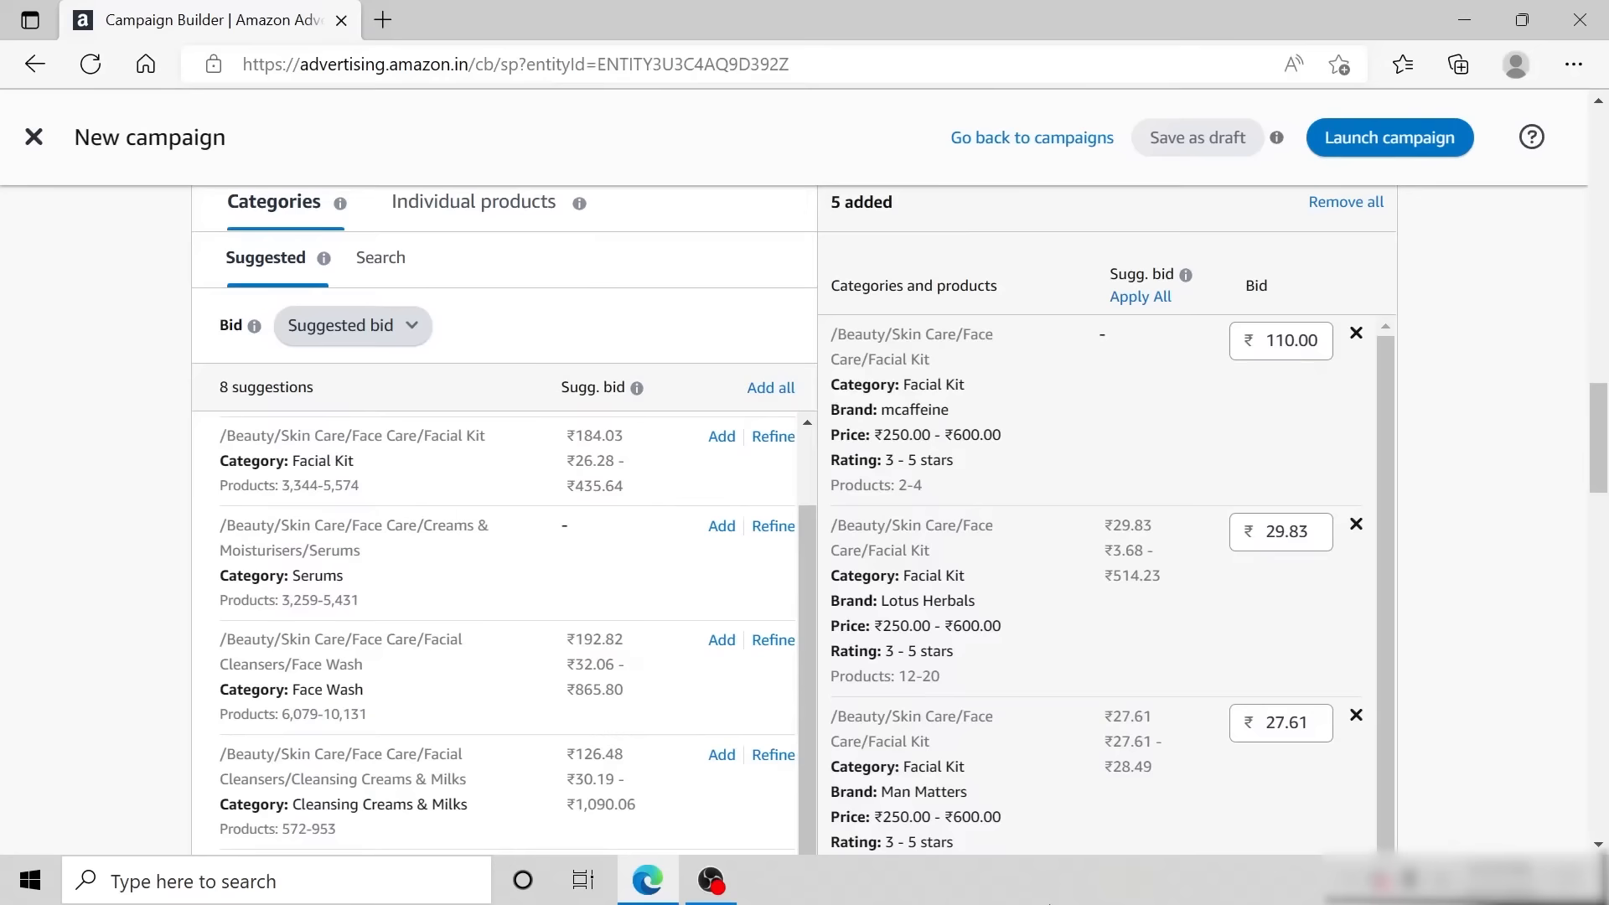
pyautogui.scroll(1, 1429, 605)
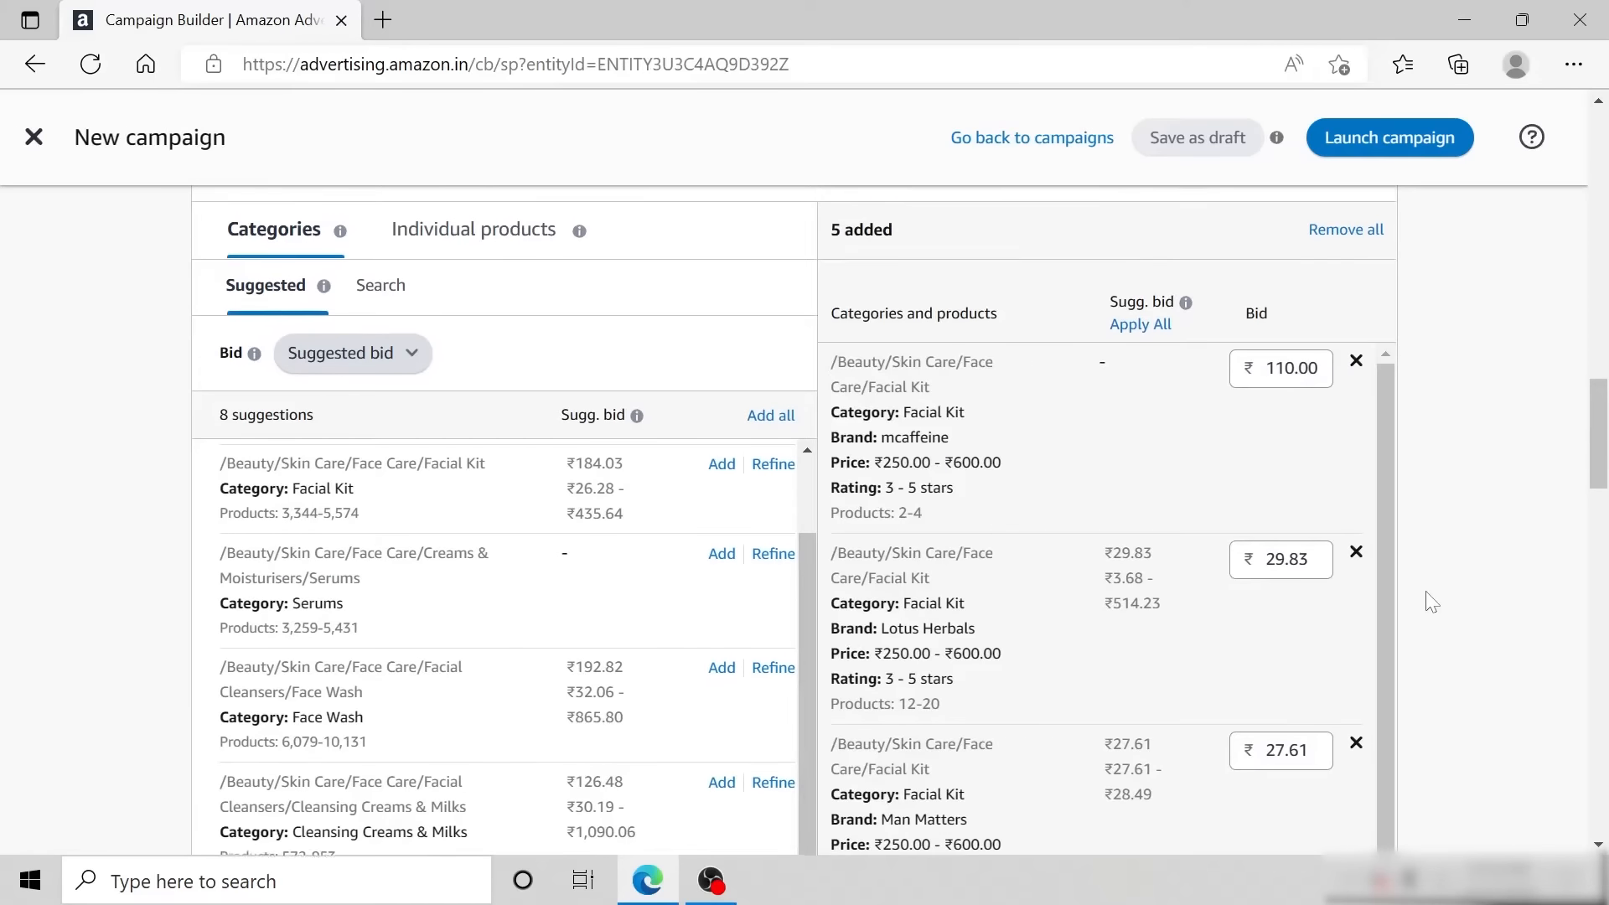
# Look through the individual product targeting options, add the suggested Biotique Dandelion serum as an expanded target and open its bid for editing.
pyautogui.click(503, 319)
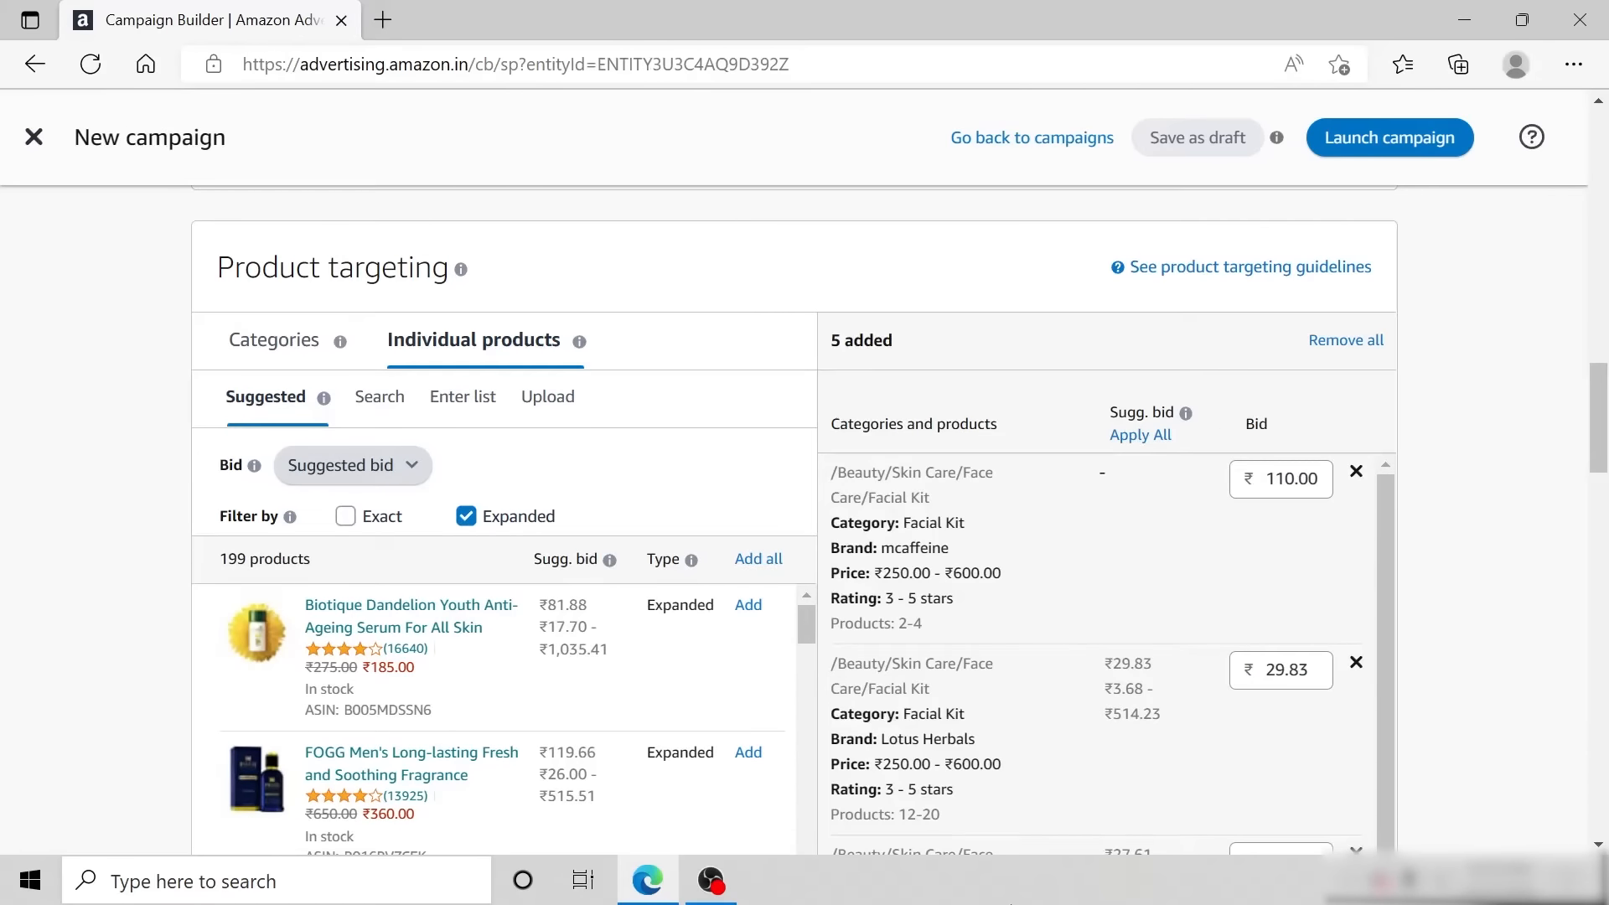
pyautogui.click(392, 411)
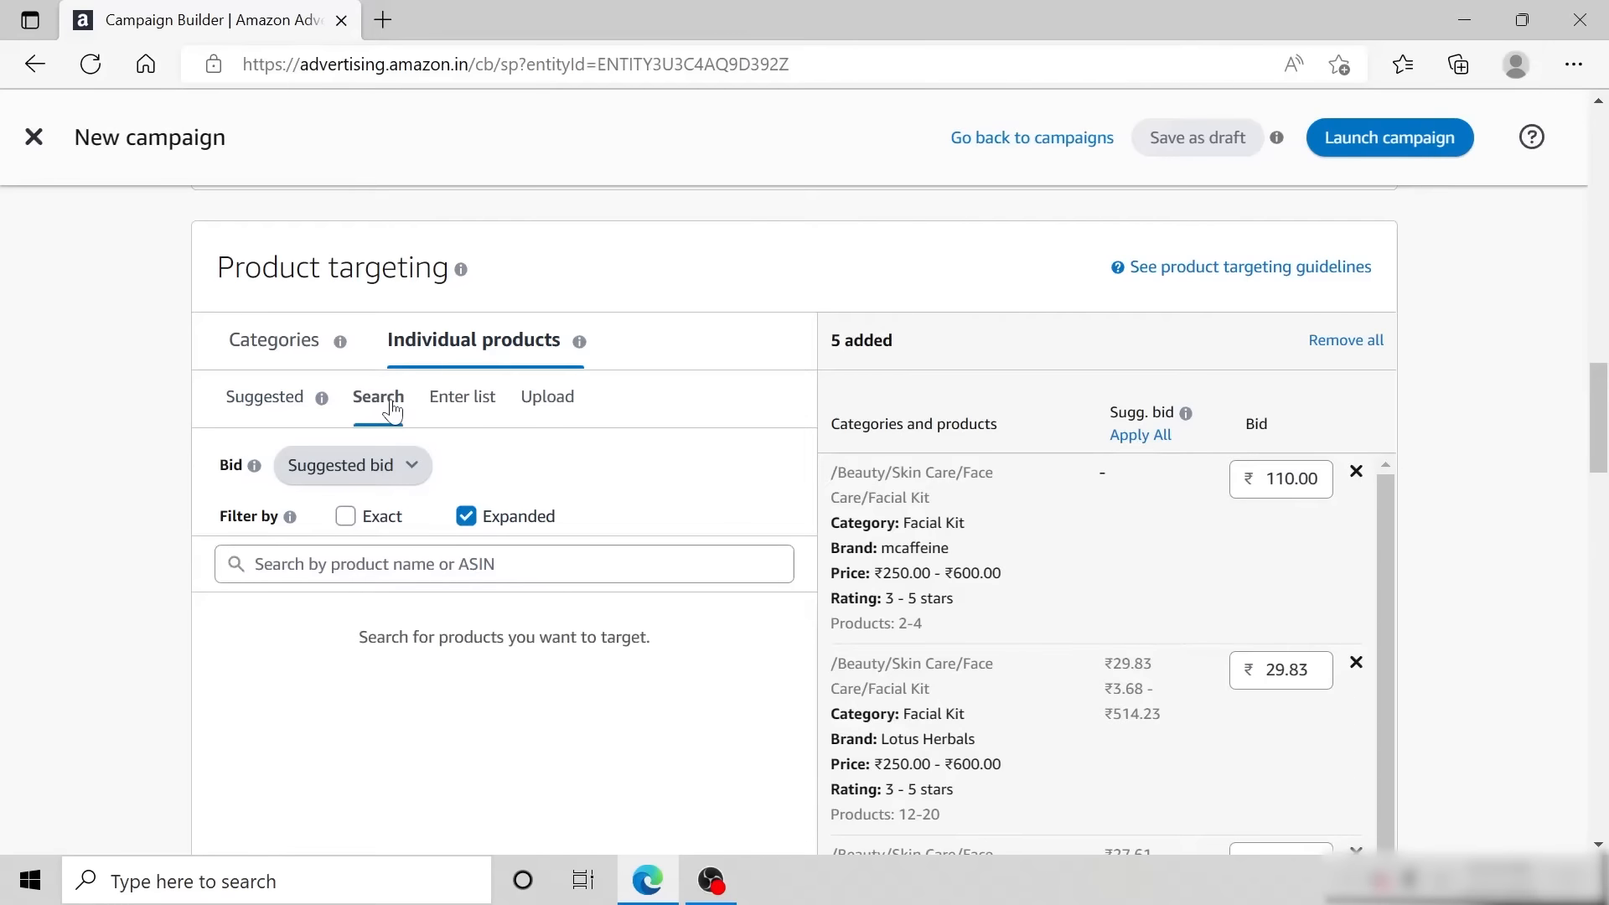
pyautogui.click(463, 415)
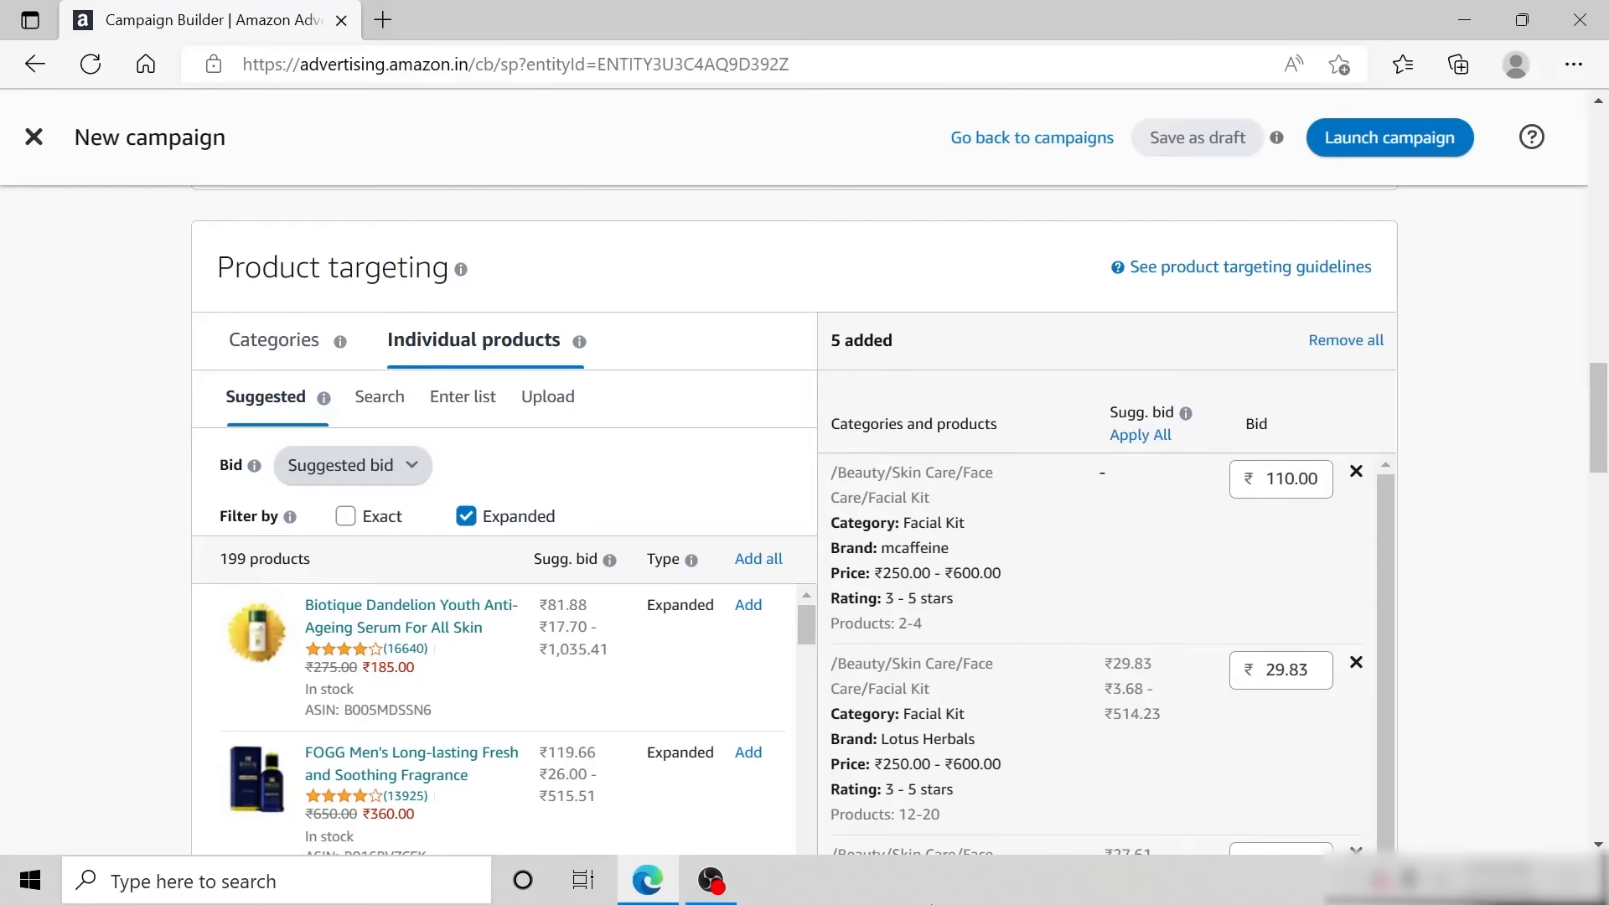
pyautogui.click(369, 518)
pyautogui.click(401, 520)
pyautogui.click(749, 609)
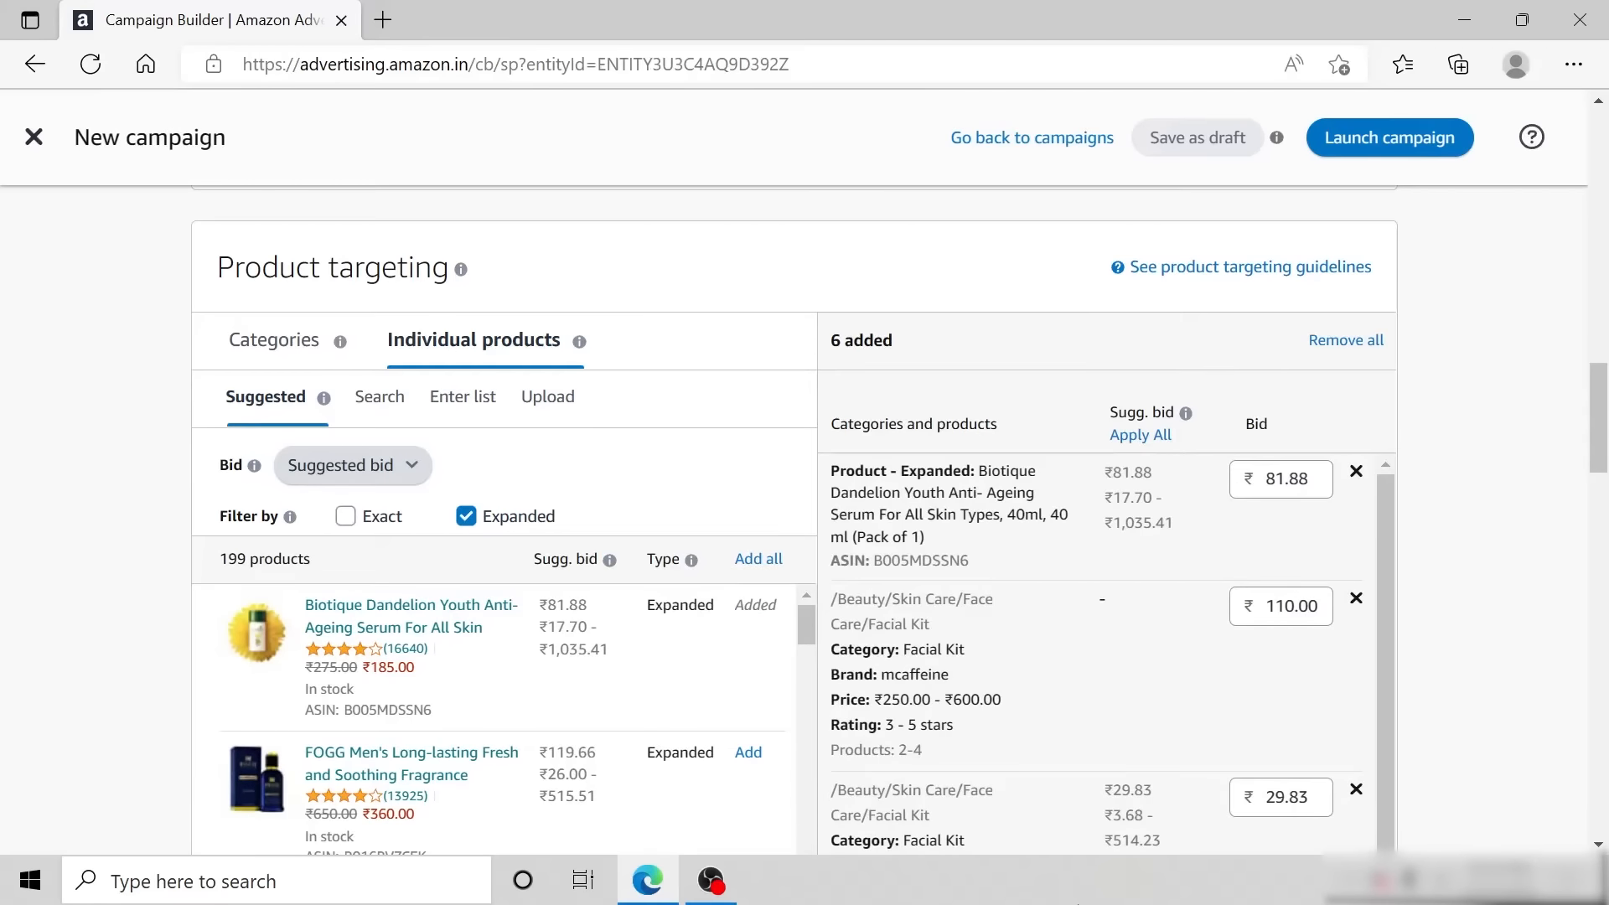
pyautogui.click(1285, 479)
pyautogui.doubleClick(1285, 478)
# Switch the campaign to automatic targeting and collapse the negative keyword targeting section.
pyautogui.moveTo(1606, 410); pyautogui.dragTo(1606, 338)
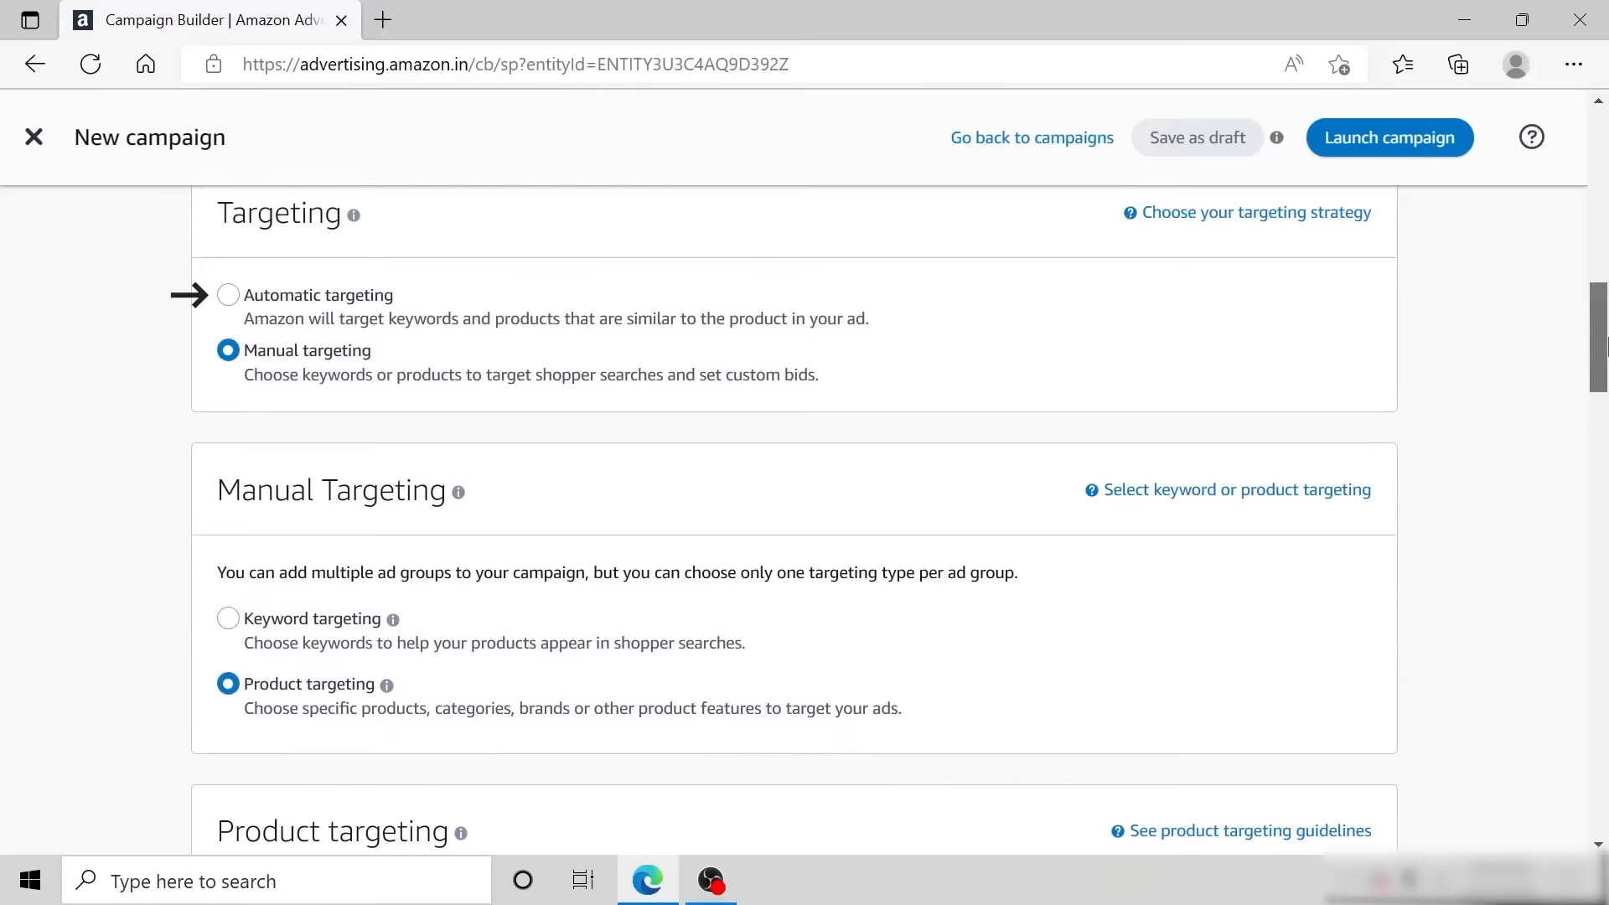
pyautogui.moveTo(1607, 343); pyautogui.dragTo(1606, 424)
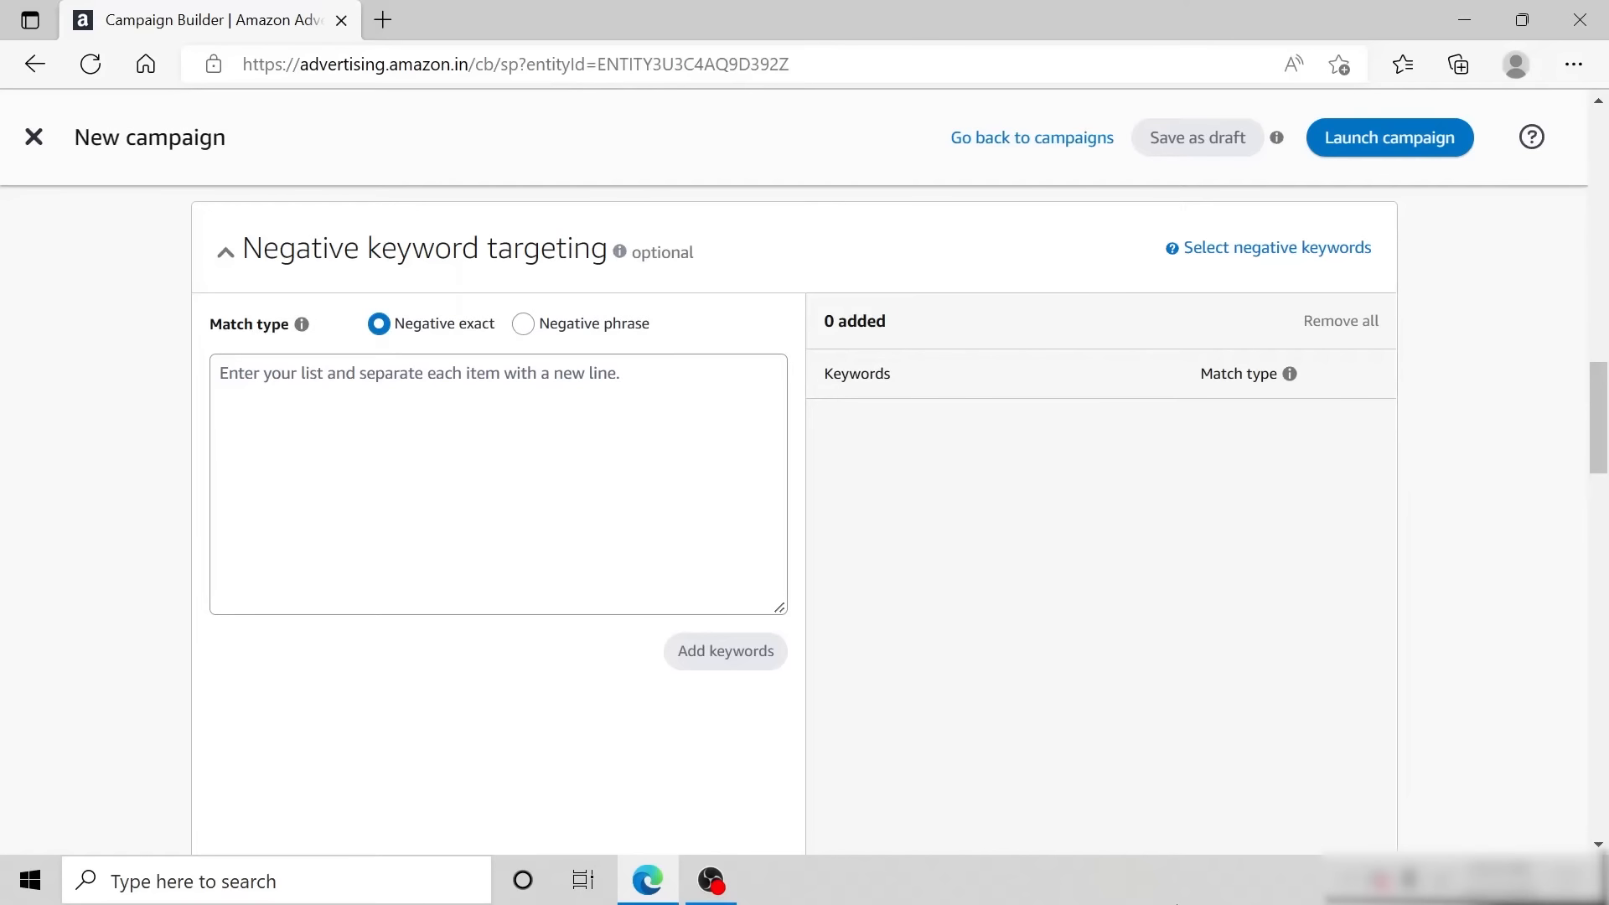
pyautogui.moveTo(729, 647)
pyautogui.click(225, 252)
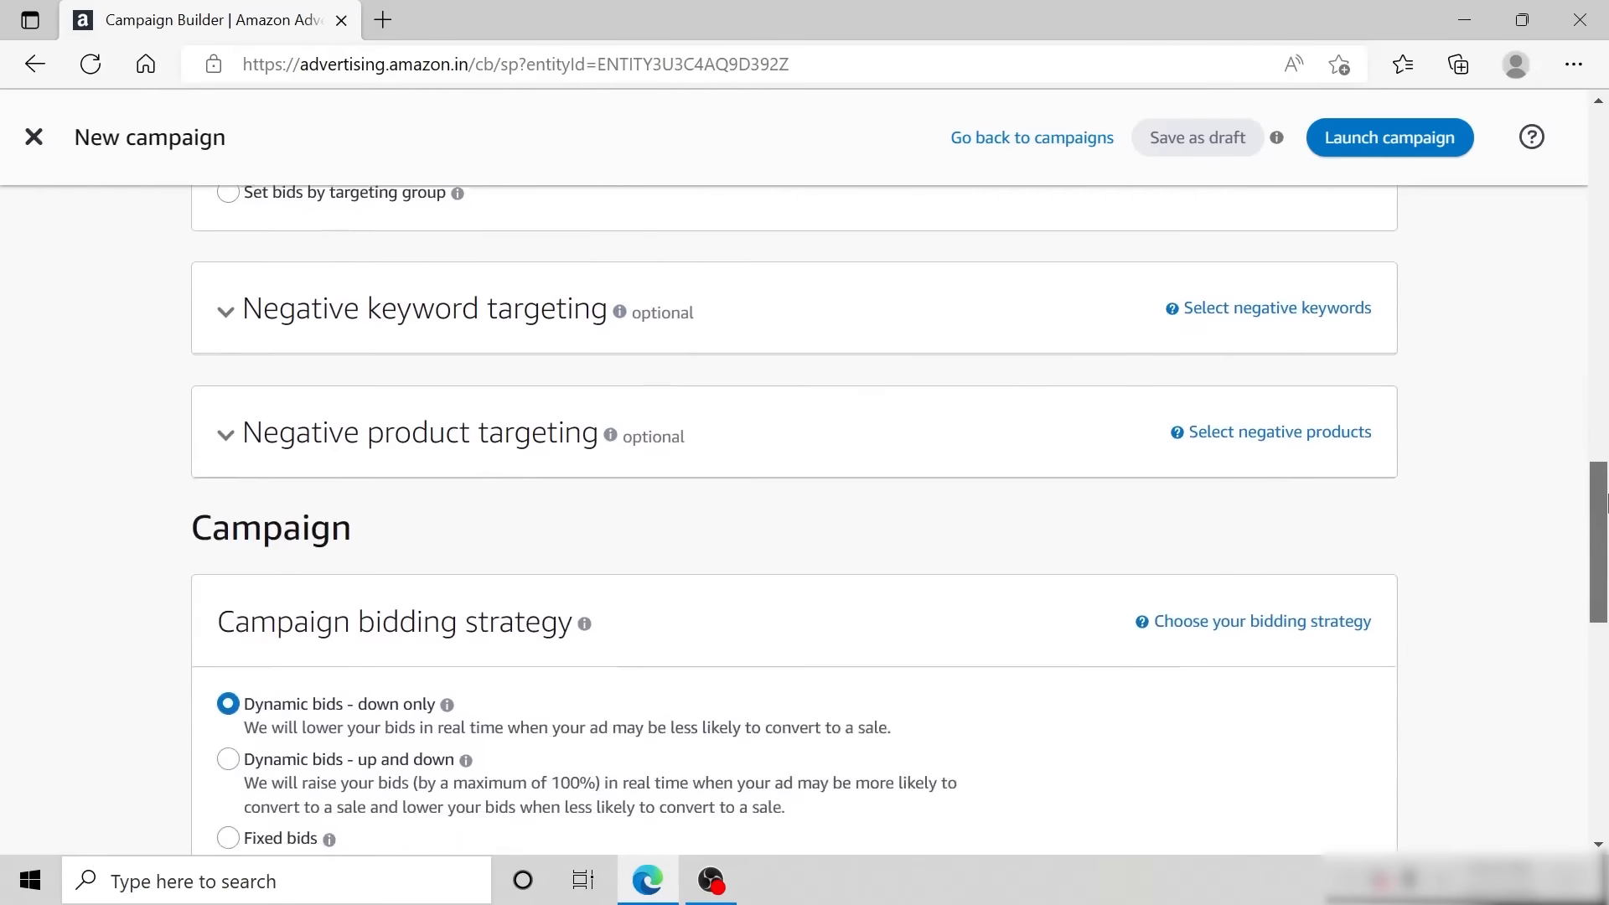
# Review the bid adjustments by placement and set the campaign bidding strategy to Dynamic bids - up and down.
pyautogui.scroll(-4, 1605, 562)
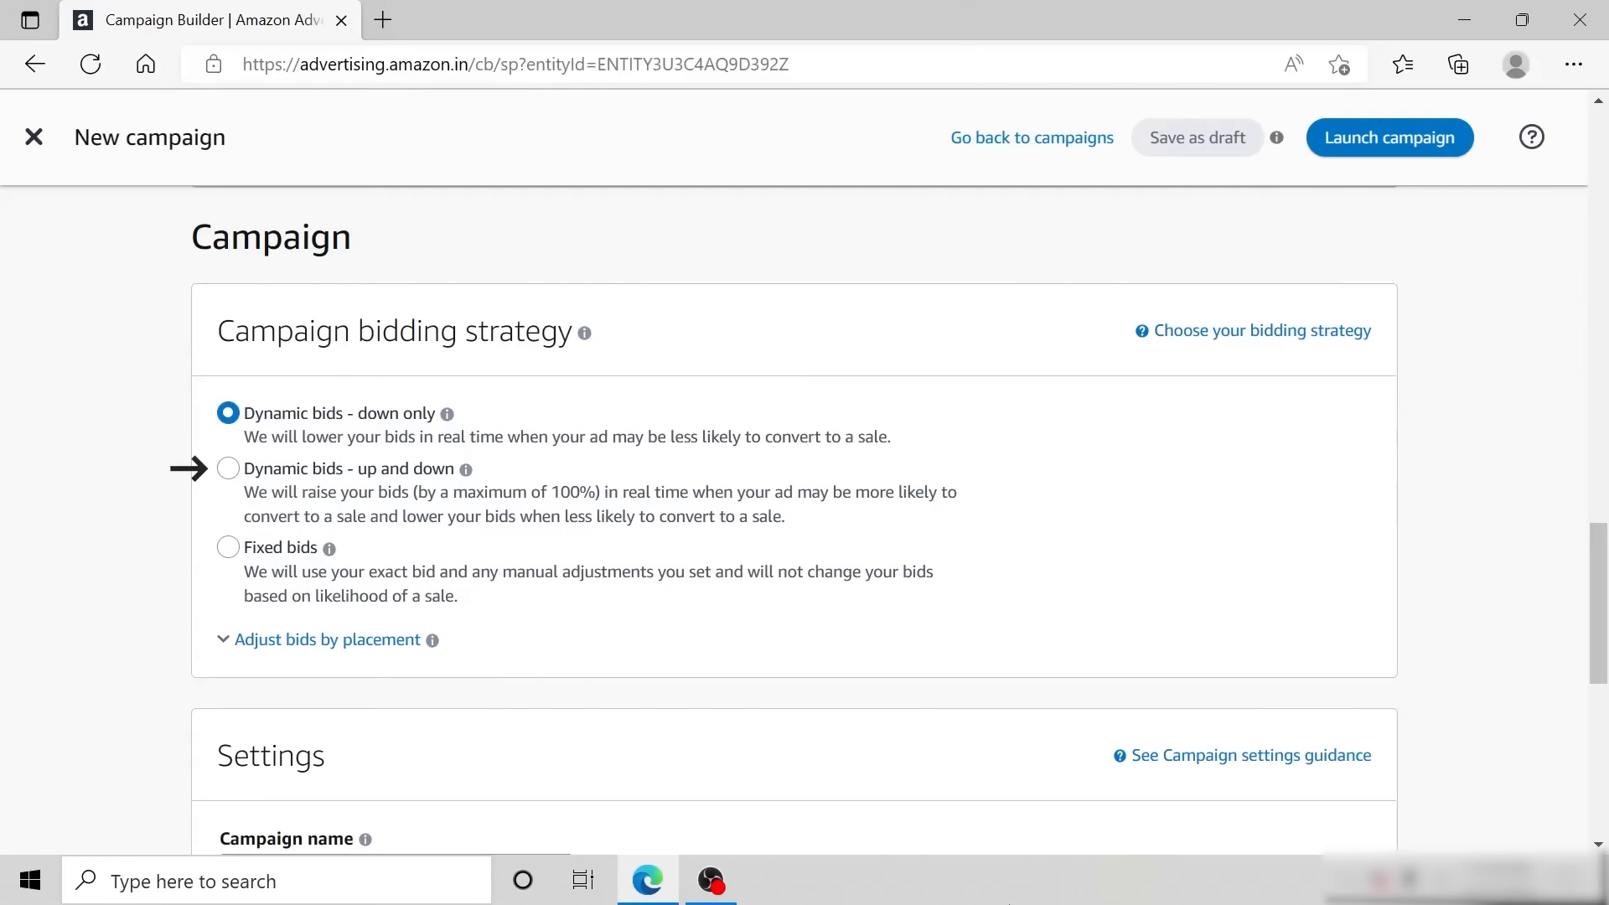
pyautogui.click(392, 647)
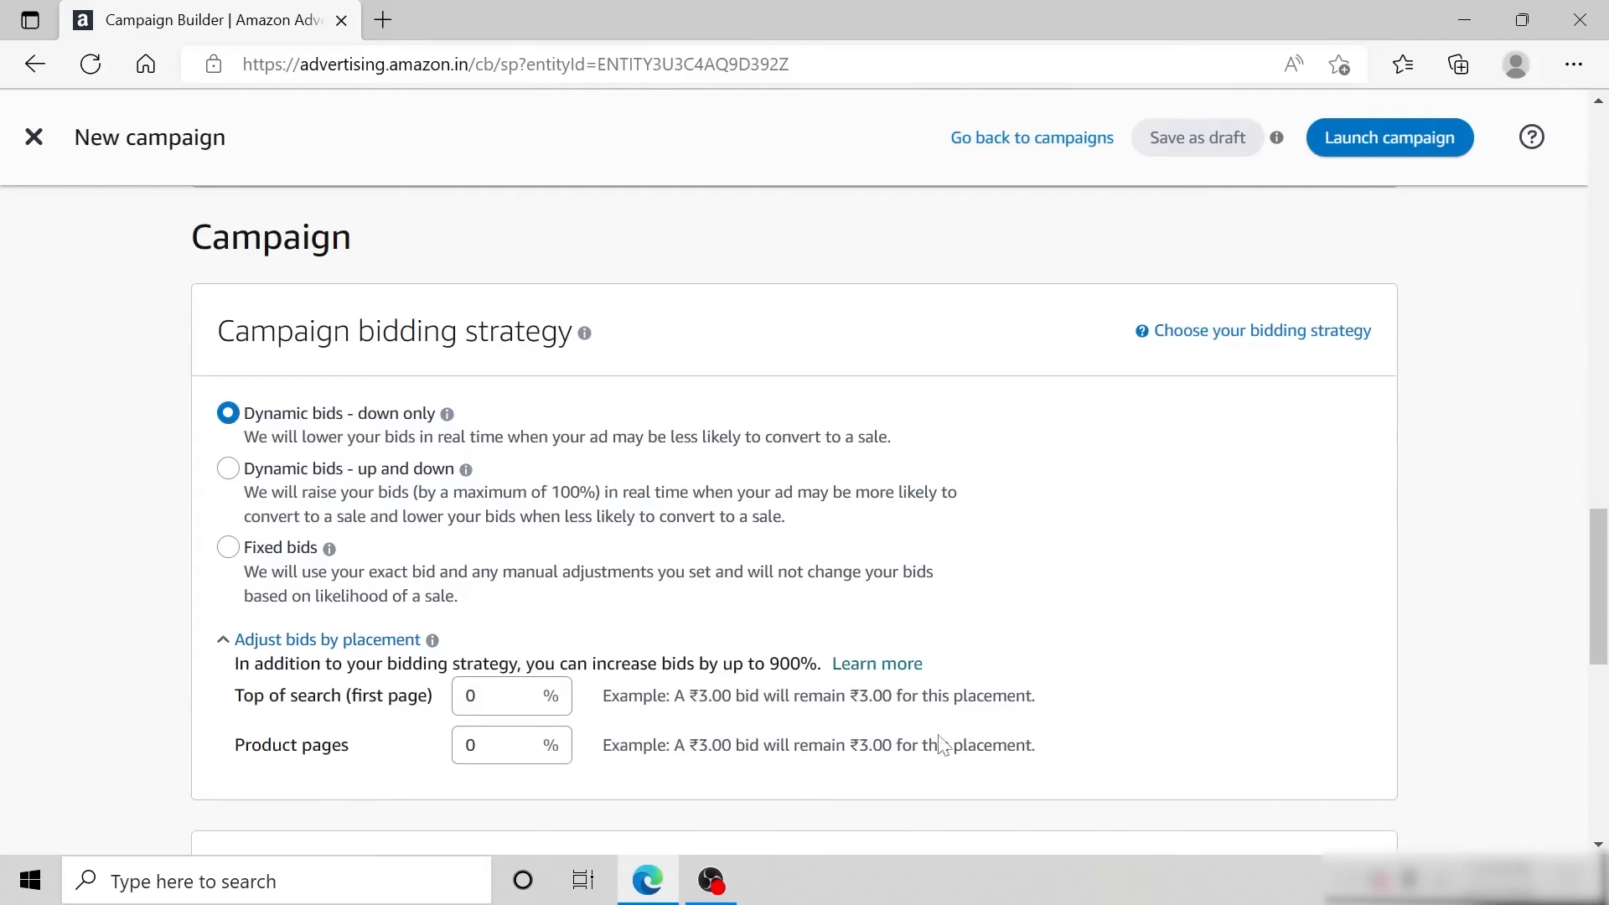
pyautogui.scroll(-2, 940, 743)
pyautogui.scroll(1, 940, 743)
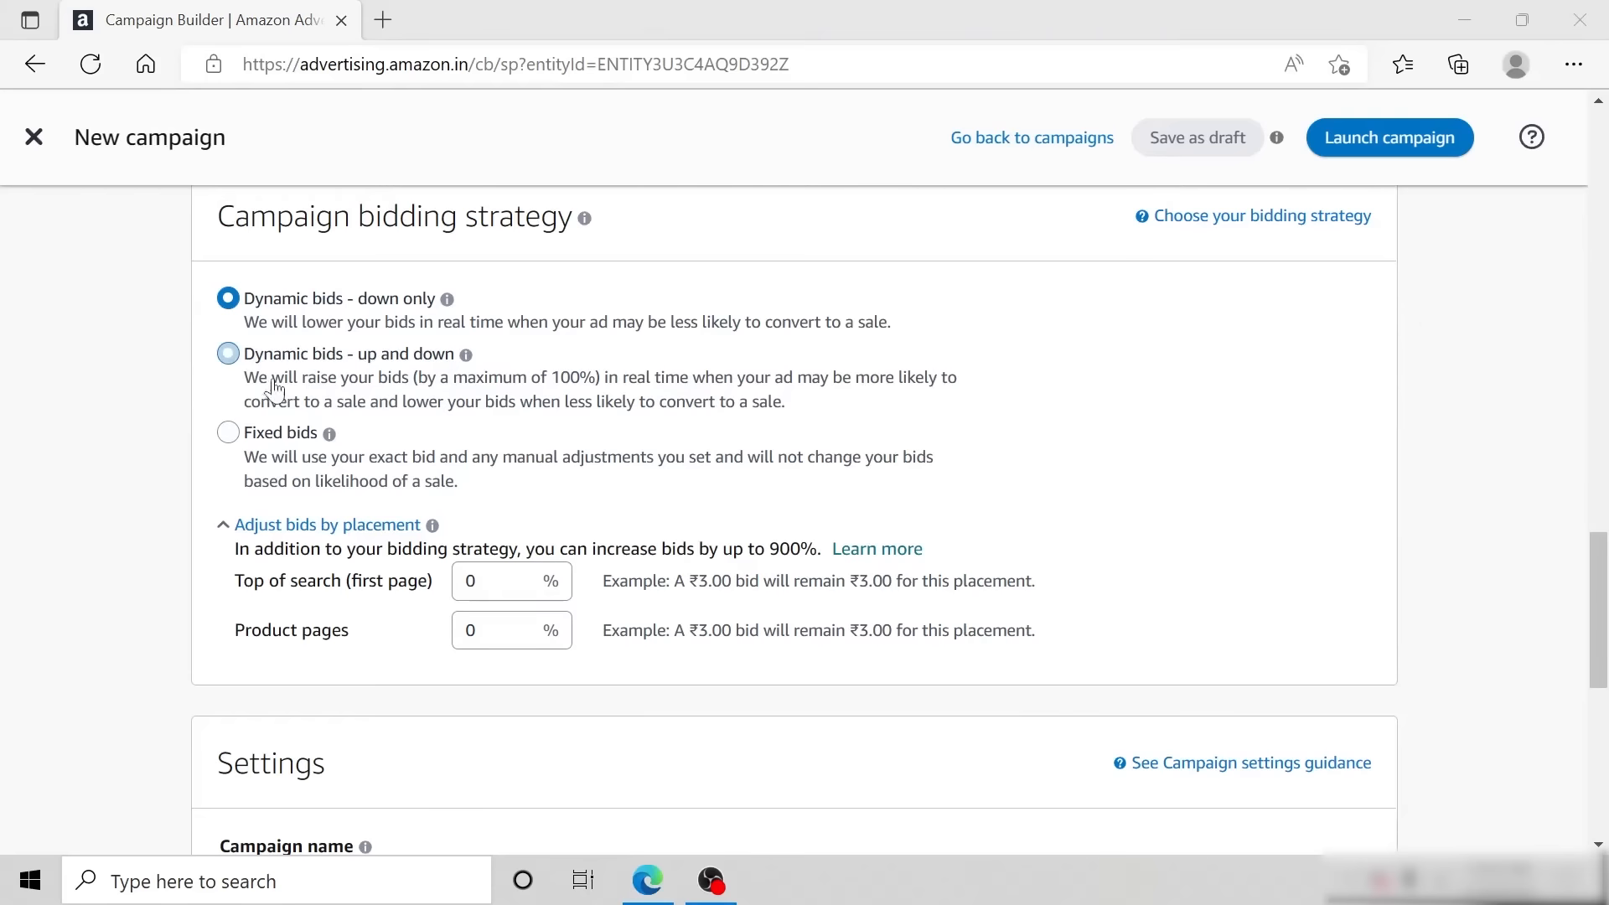
pyautogui.click(228, 354)
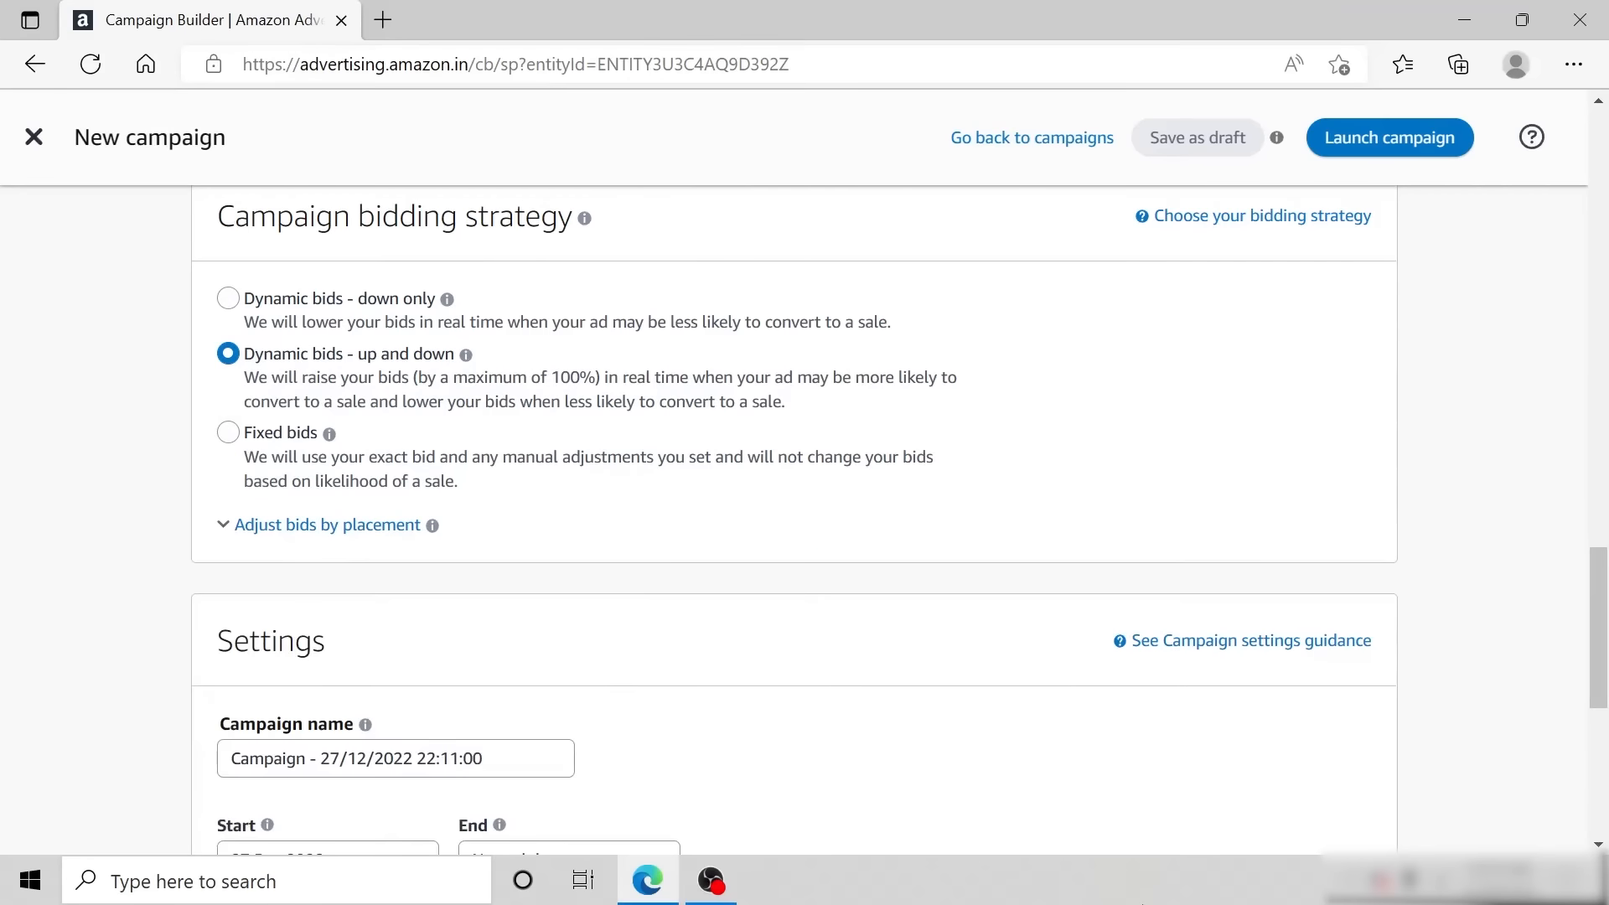
# Check the campaign's start and end date calendars and close them without picking a date.
pyautogui.moveTo(1598, 636); pyautogui.dragTo(1598, 718)
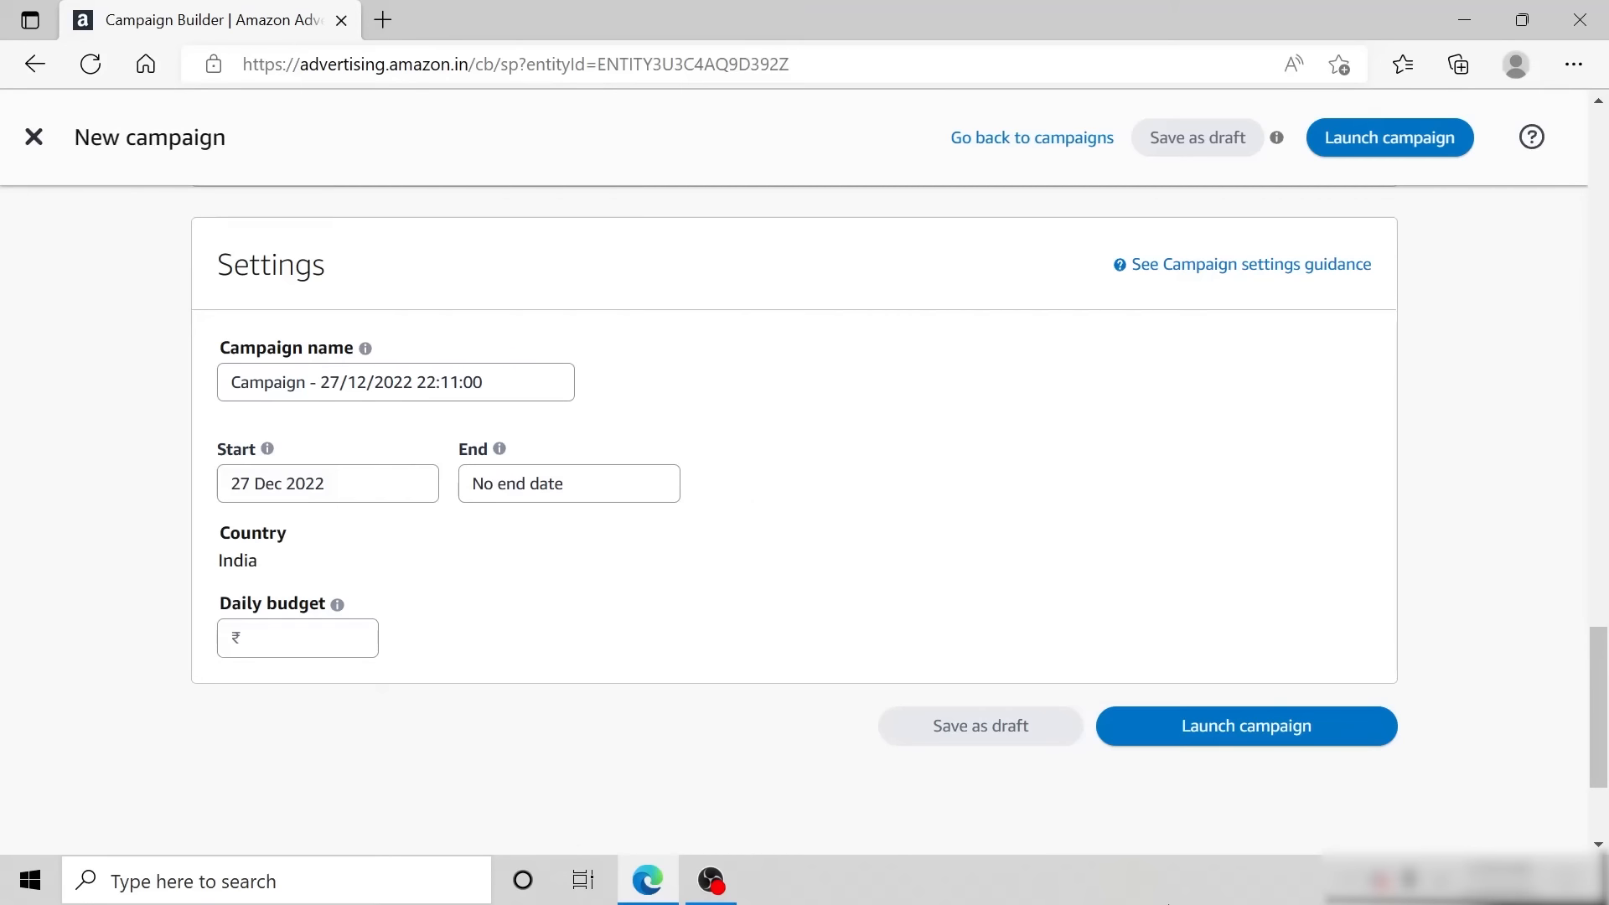
pyautogui.click(413, 491)
pyautogui.click(664, 499)
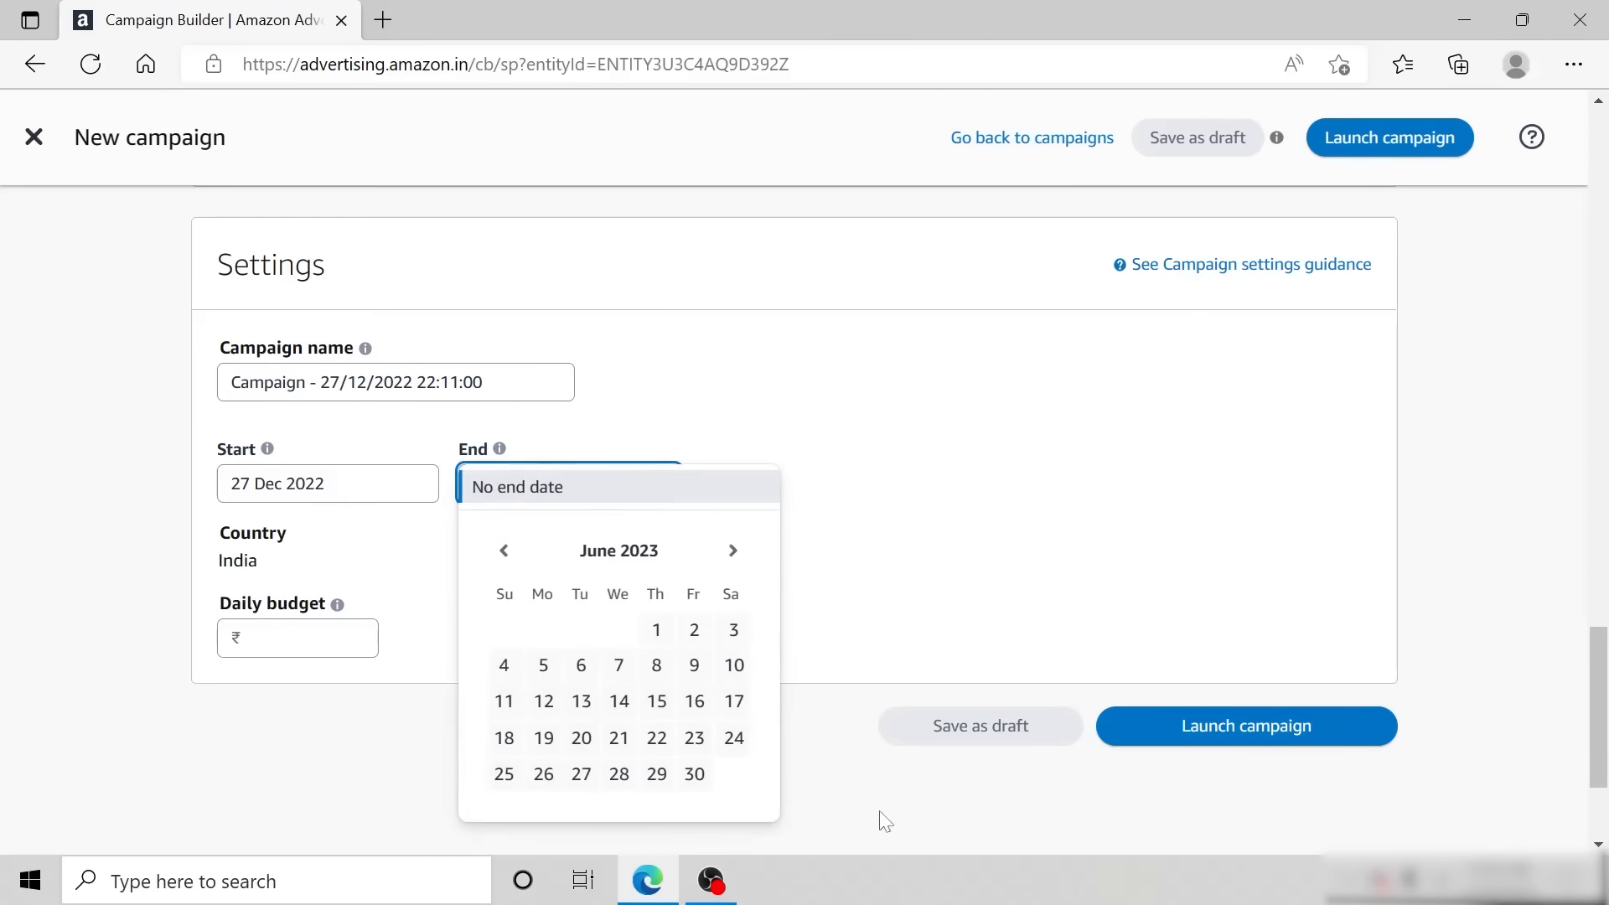
pyautogui.click(908, 872)
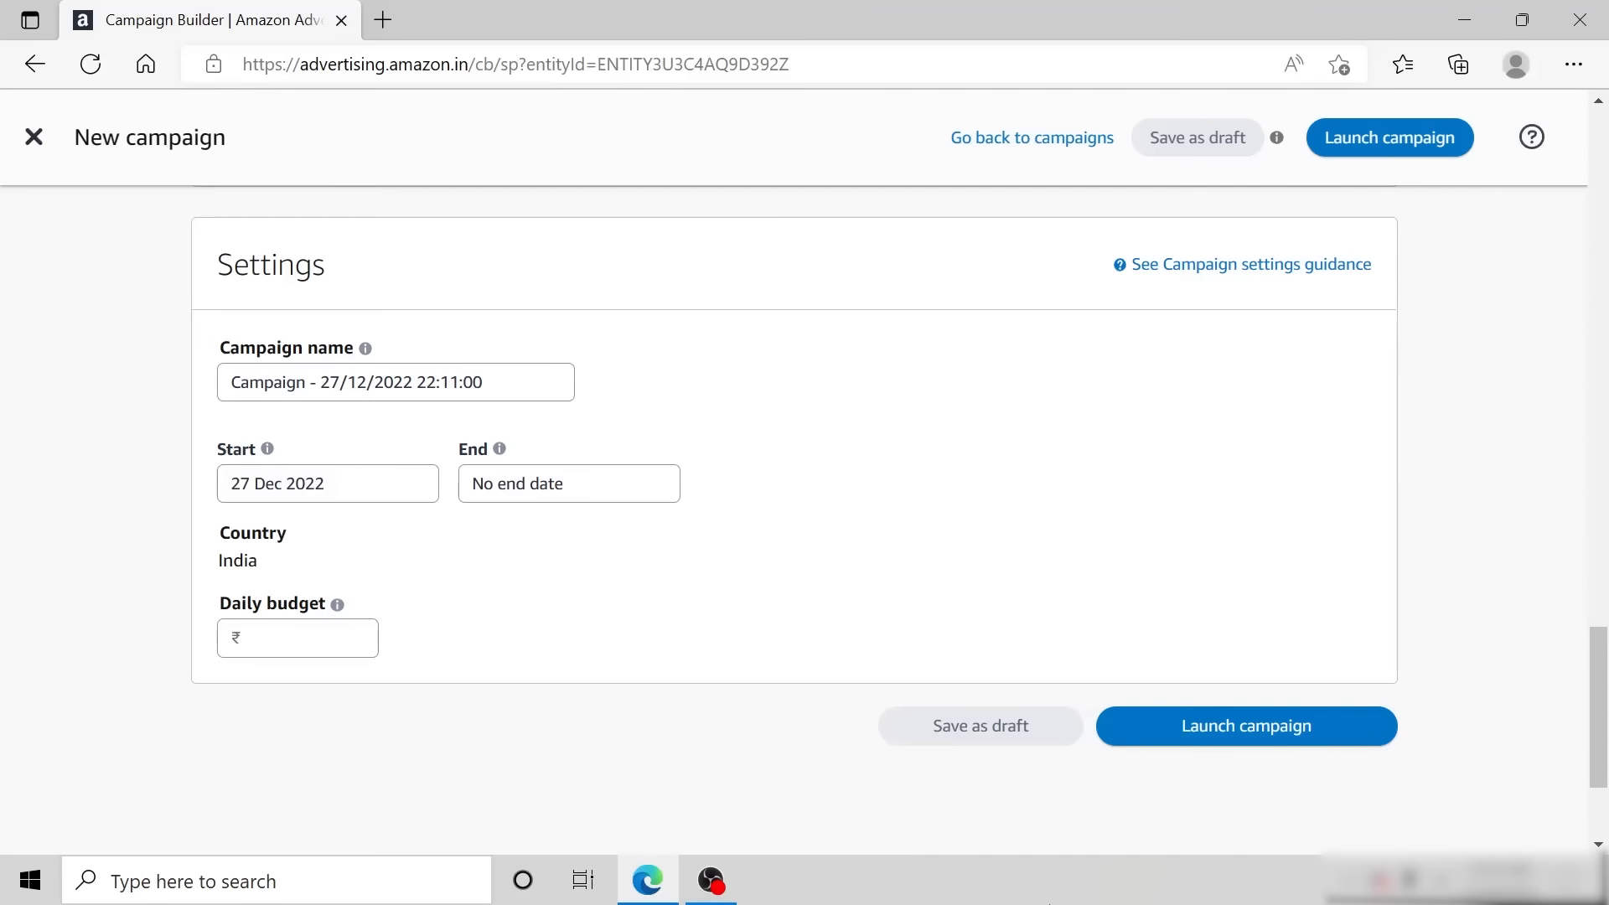
# Enter a daily budget of ₹50 and change it to ₹200.
pyautogui.click(315, 652)
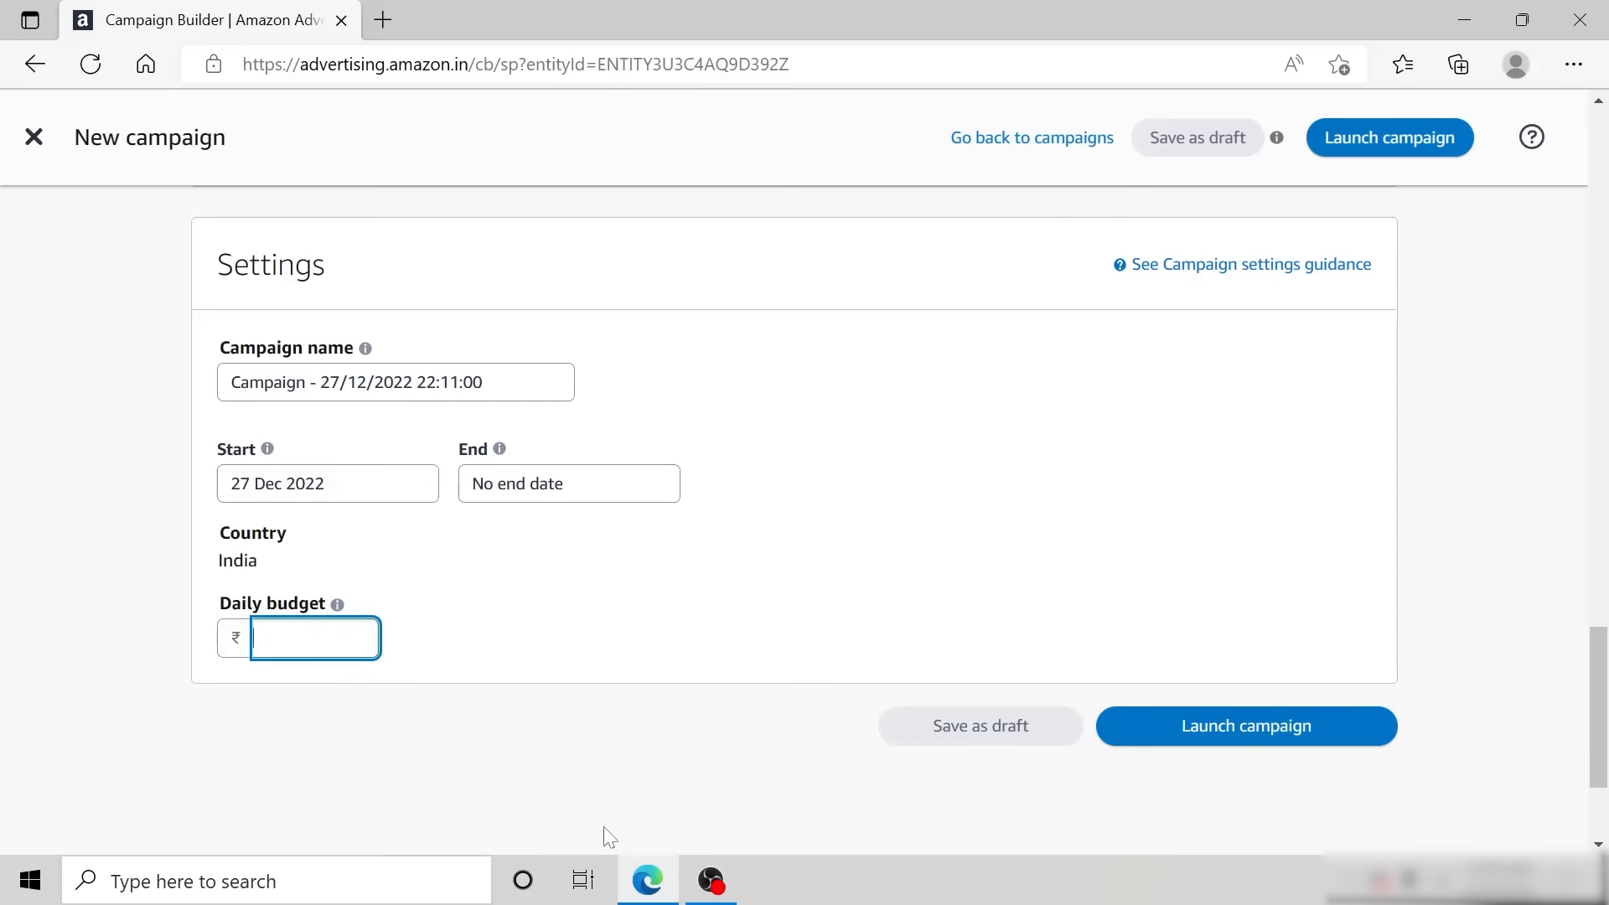
pyautogui.write('50')
pyautogui.click(820, 830)
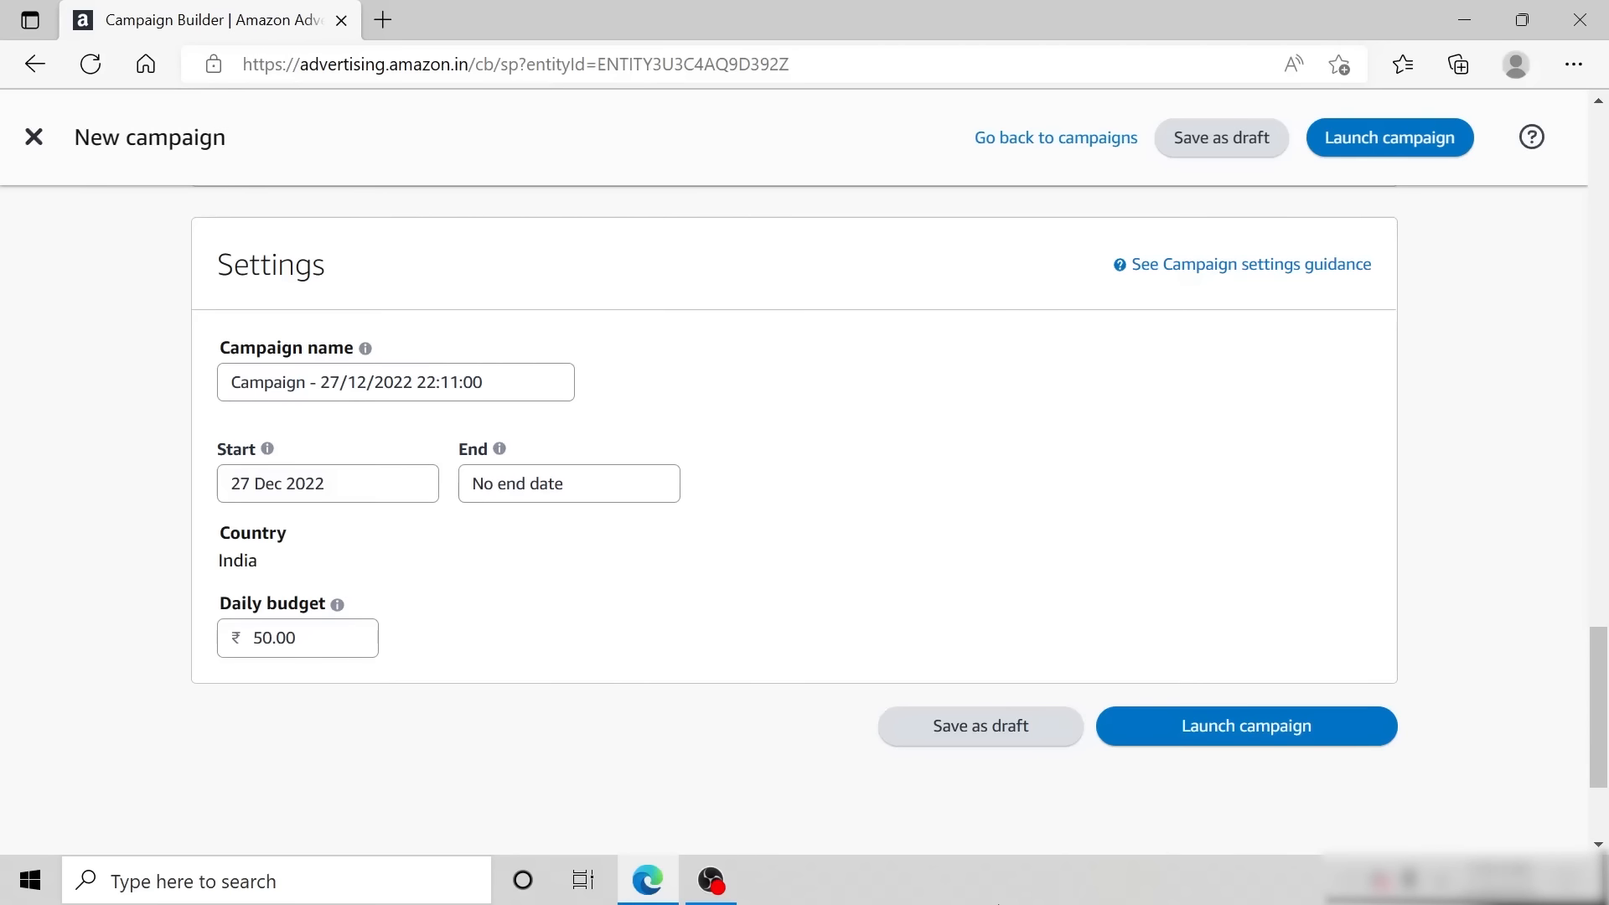
pyautogui.doubleClick(274, 638)
pyautogui.write('200')
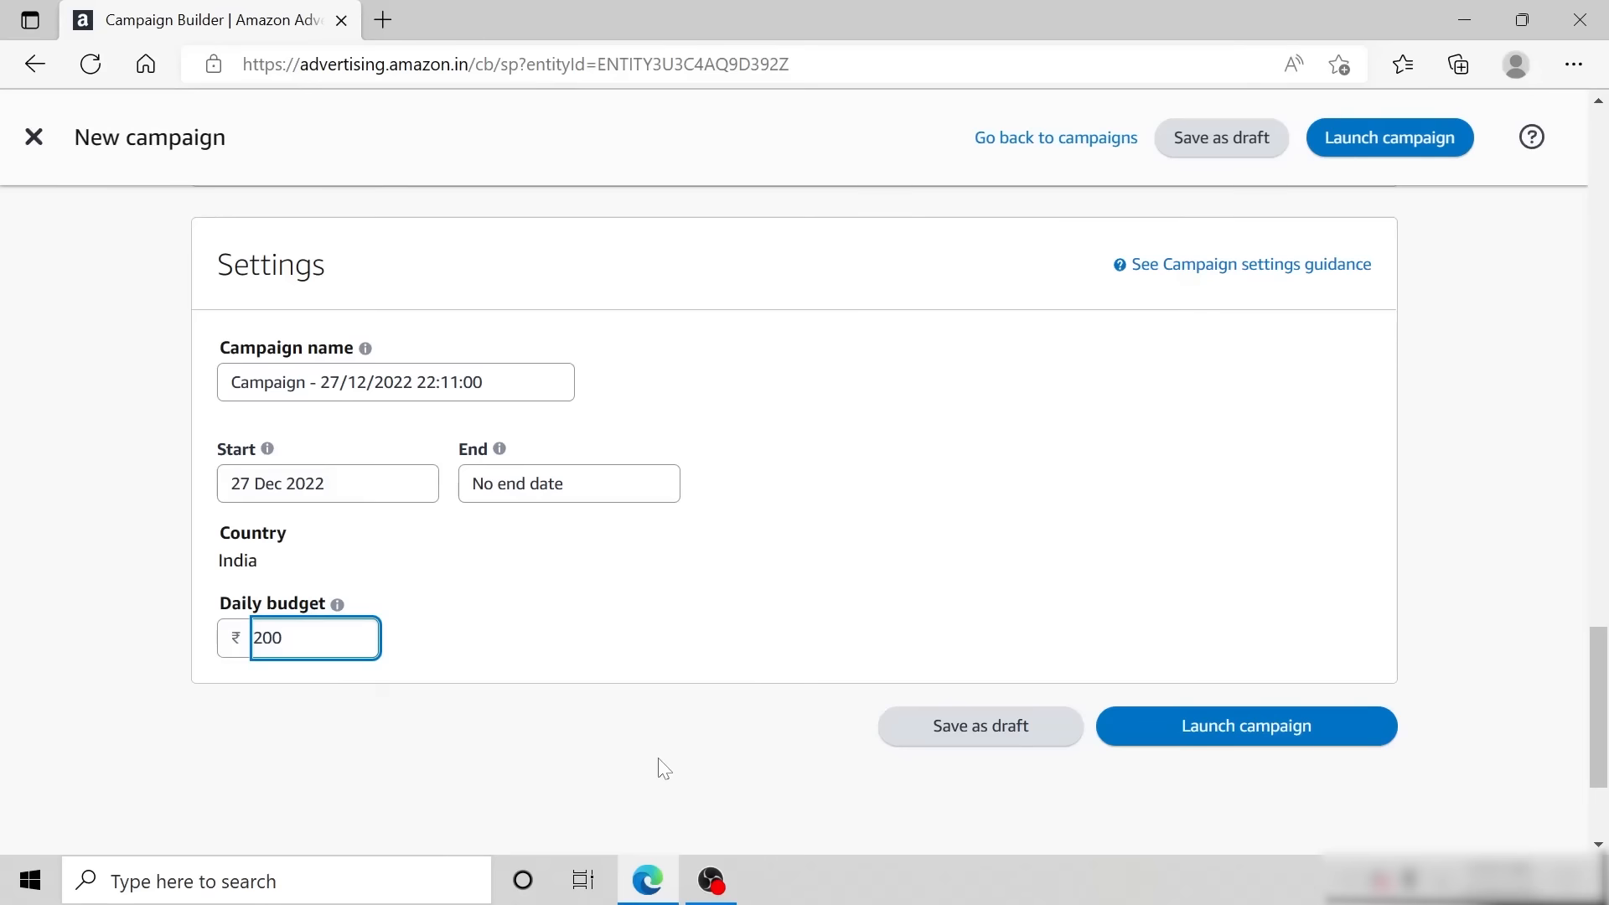
pyautogui.click(658, 758)
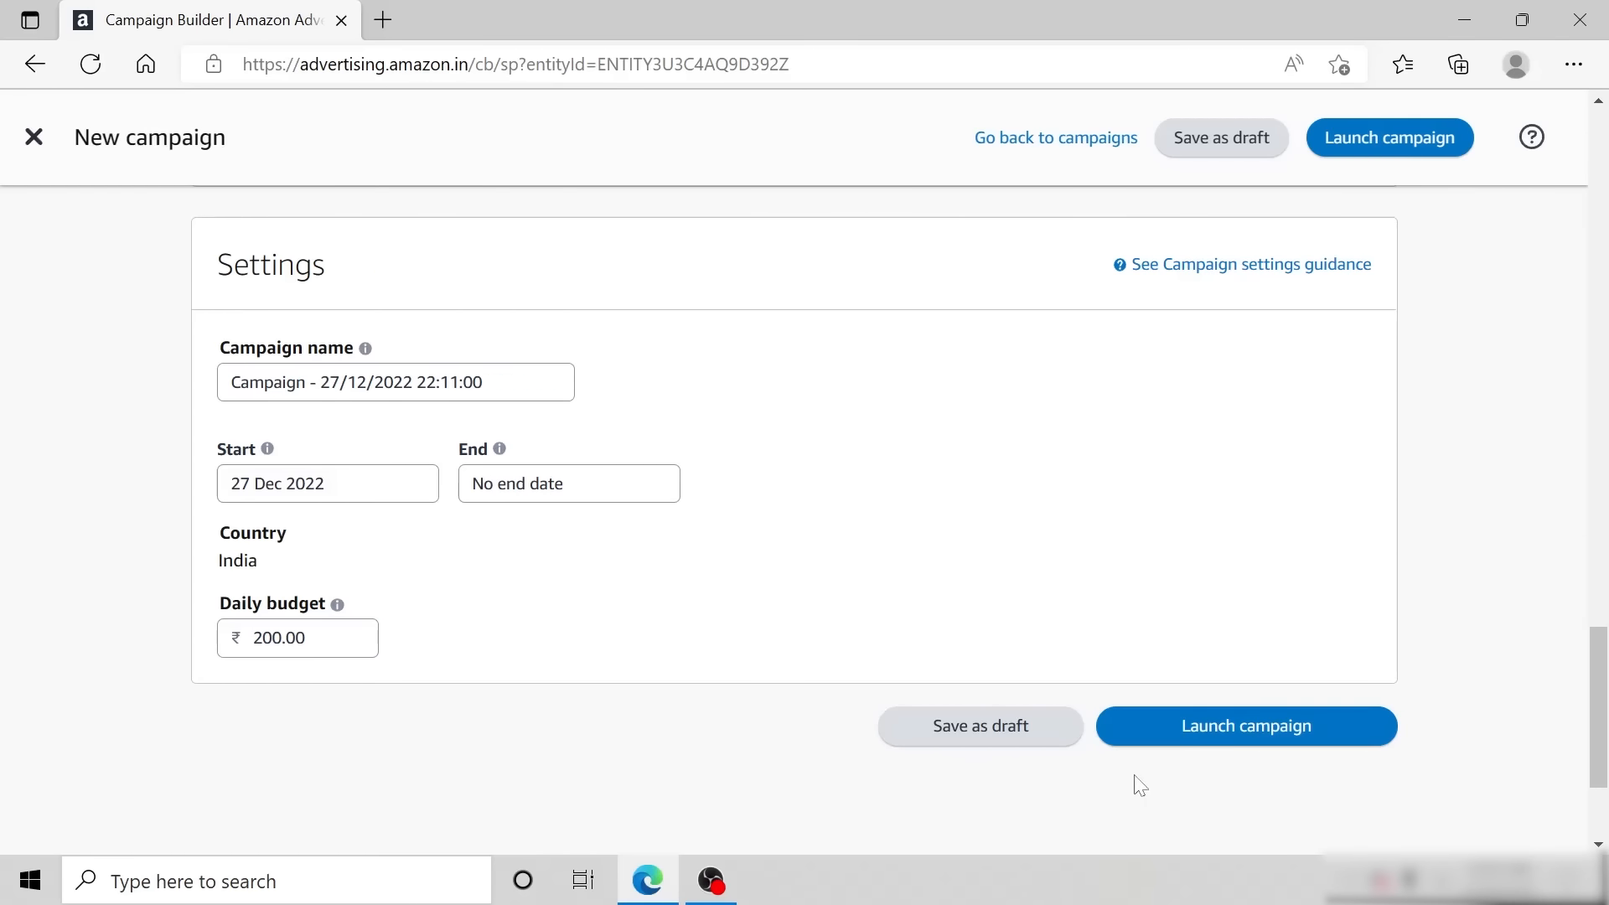
# Launch the campaign, review its settings summary and go to the campaign manager.
pyautogui.click(1156, 742)
pyautogui.scroll(-9, 830, 512)
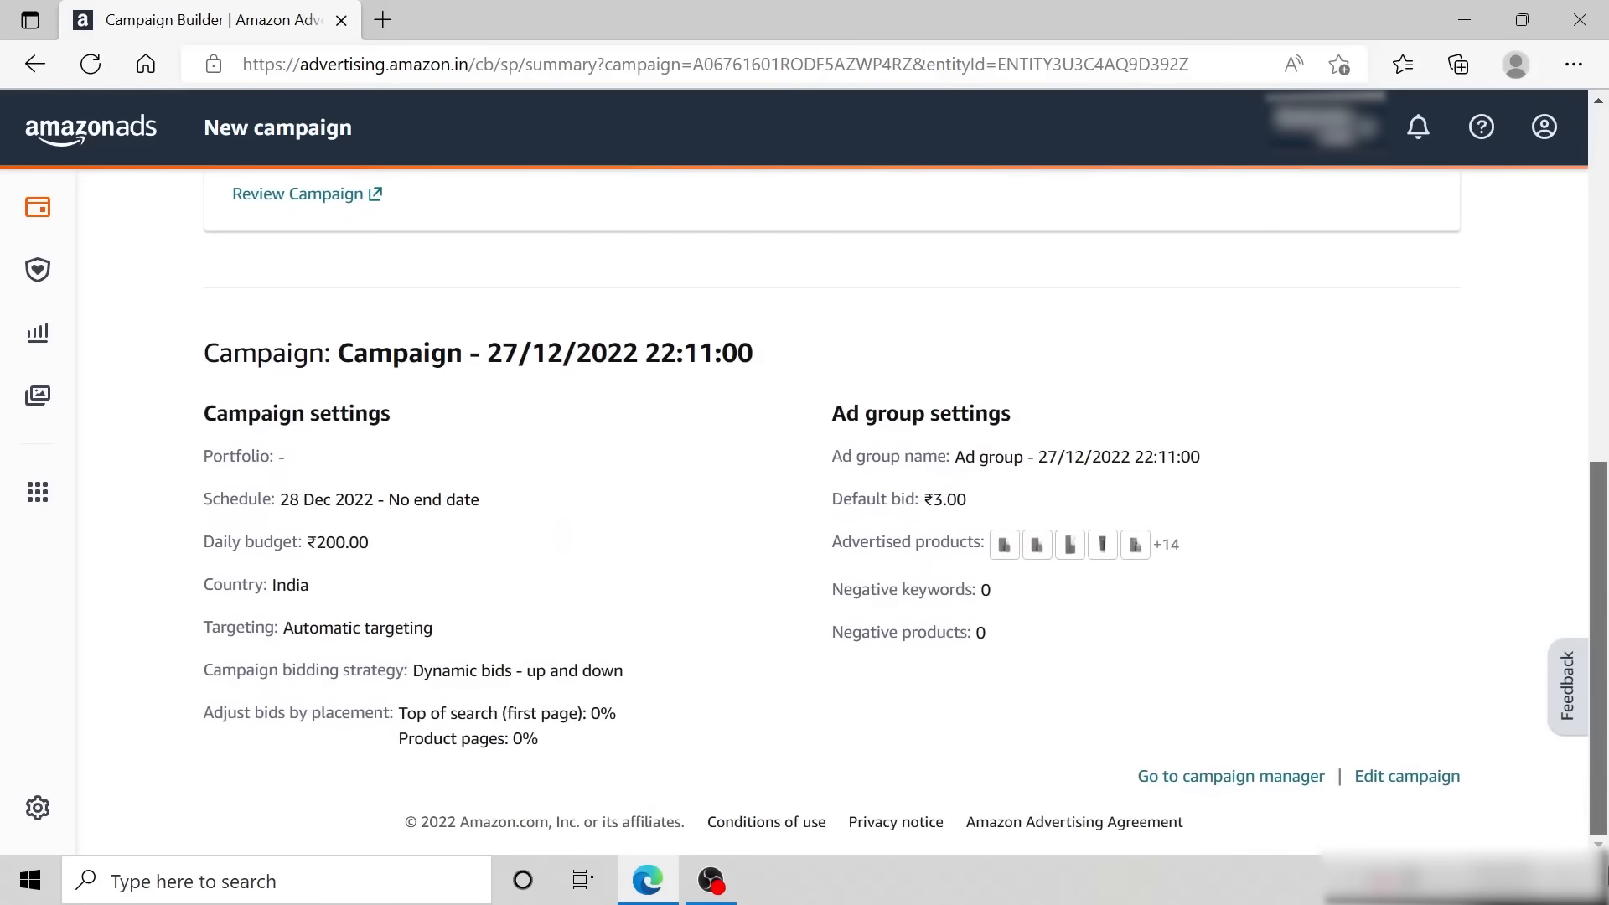
pyautogui.click(1215, 779)
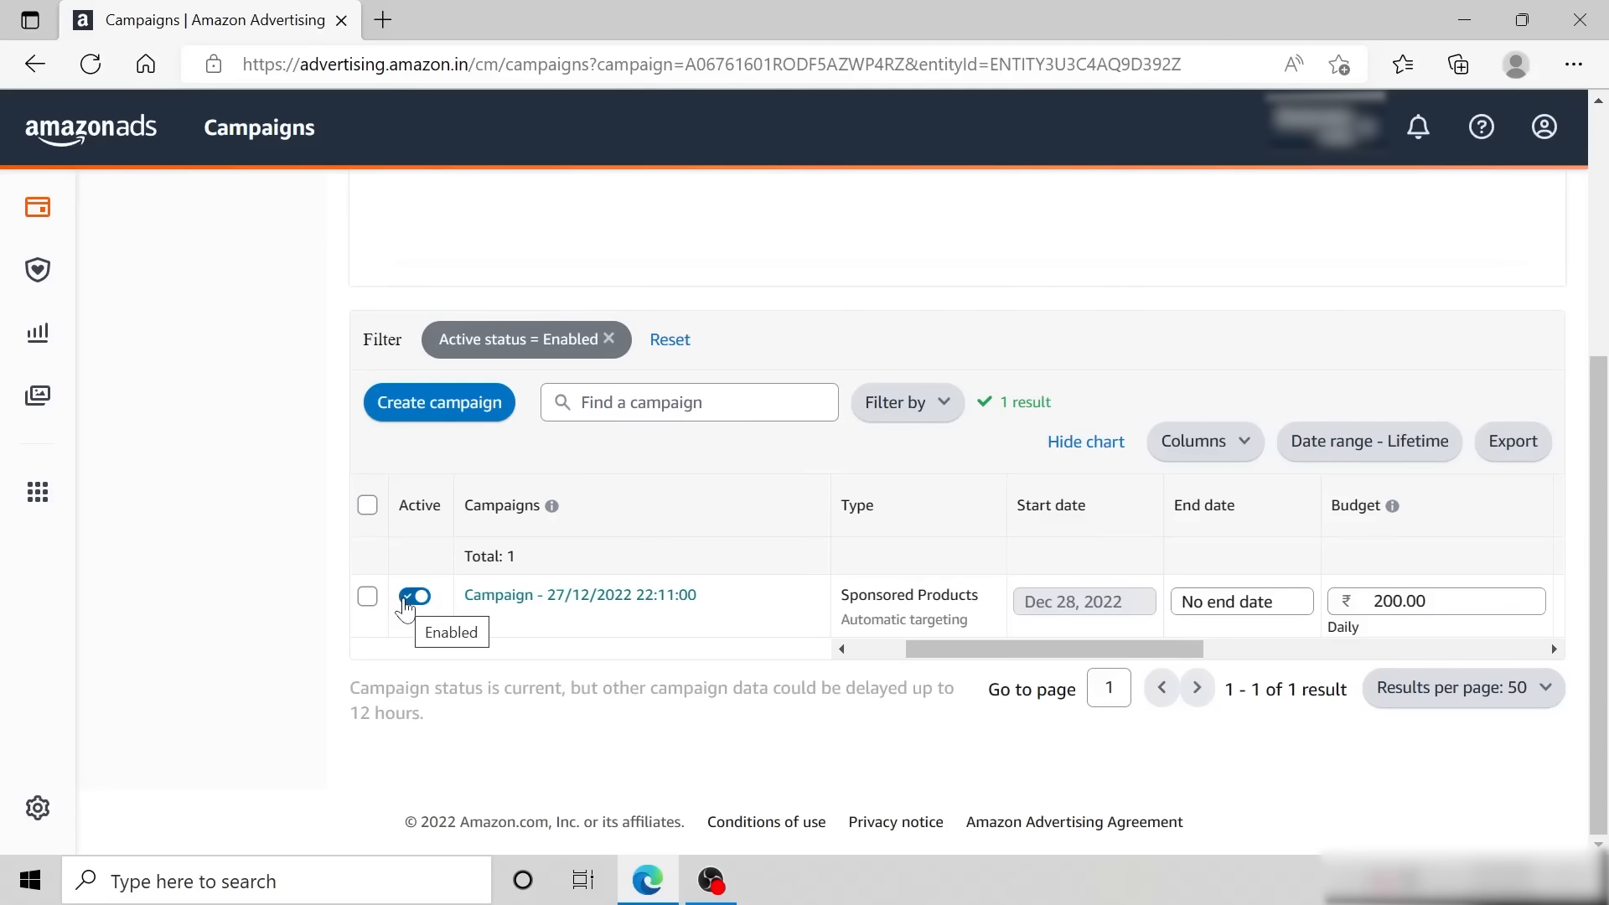
# Bring the performance columns into view and read the explanation of the Top-of-search IS metric.
pyautogui.moveTo(1063, 649); pyautogui.dragTo(1358, 695)
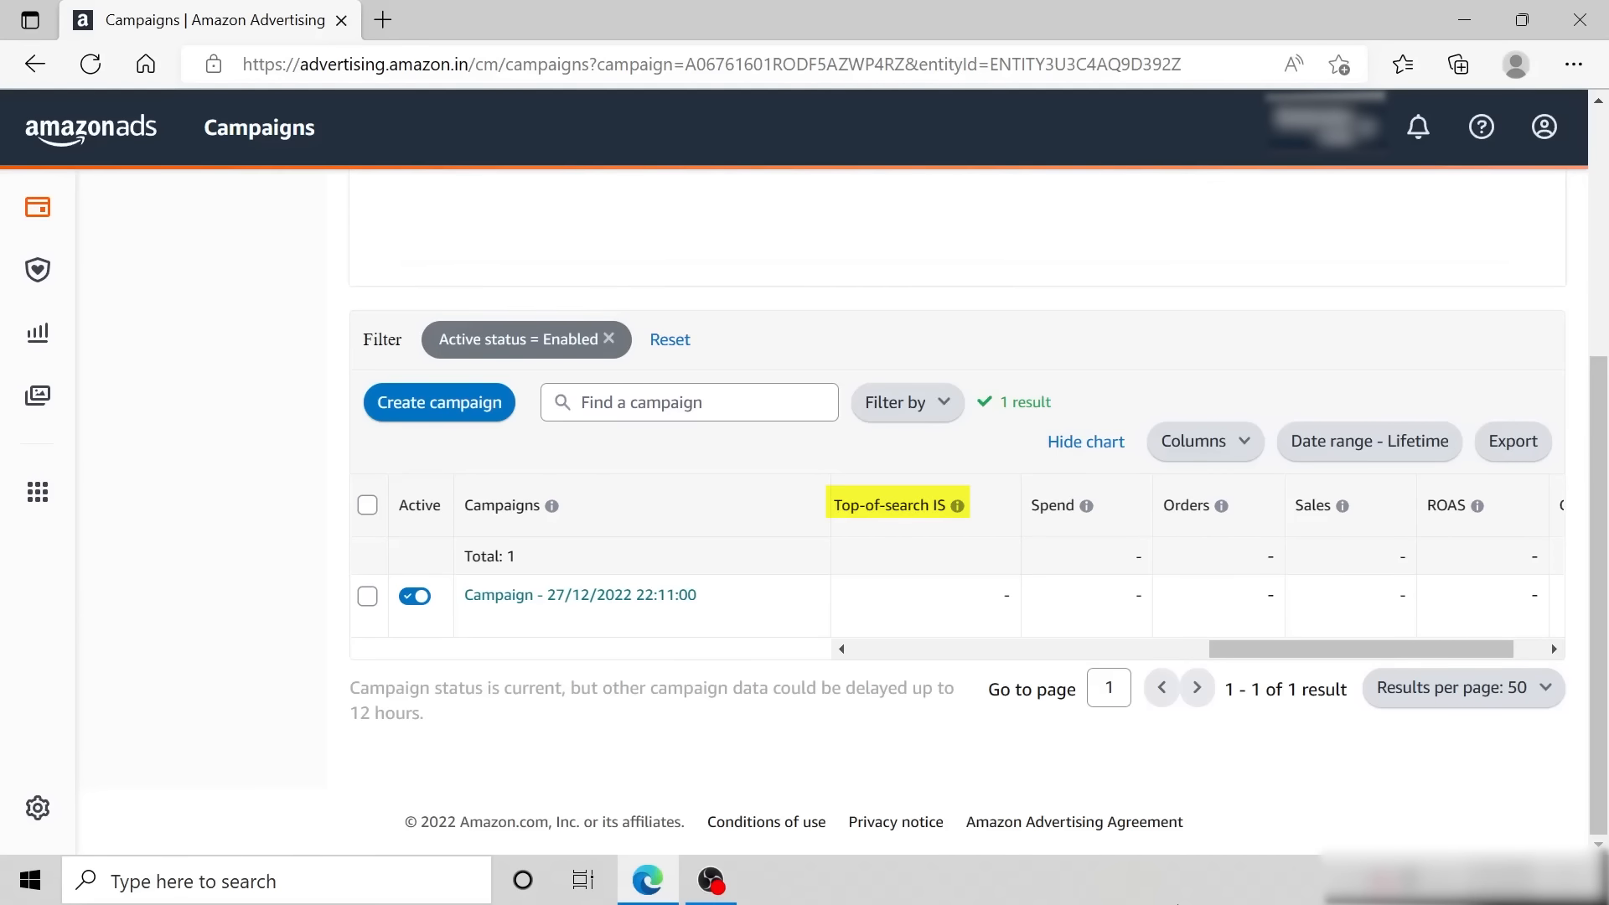
pyautogui.moveTo(955, 515)
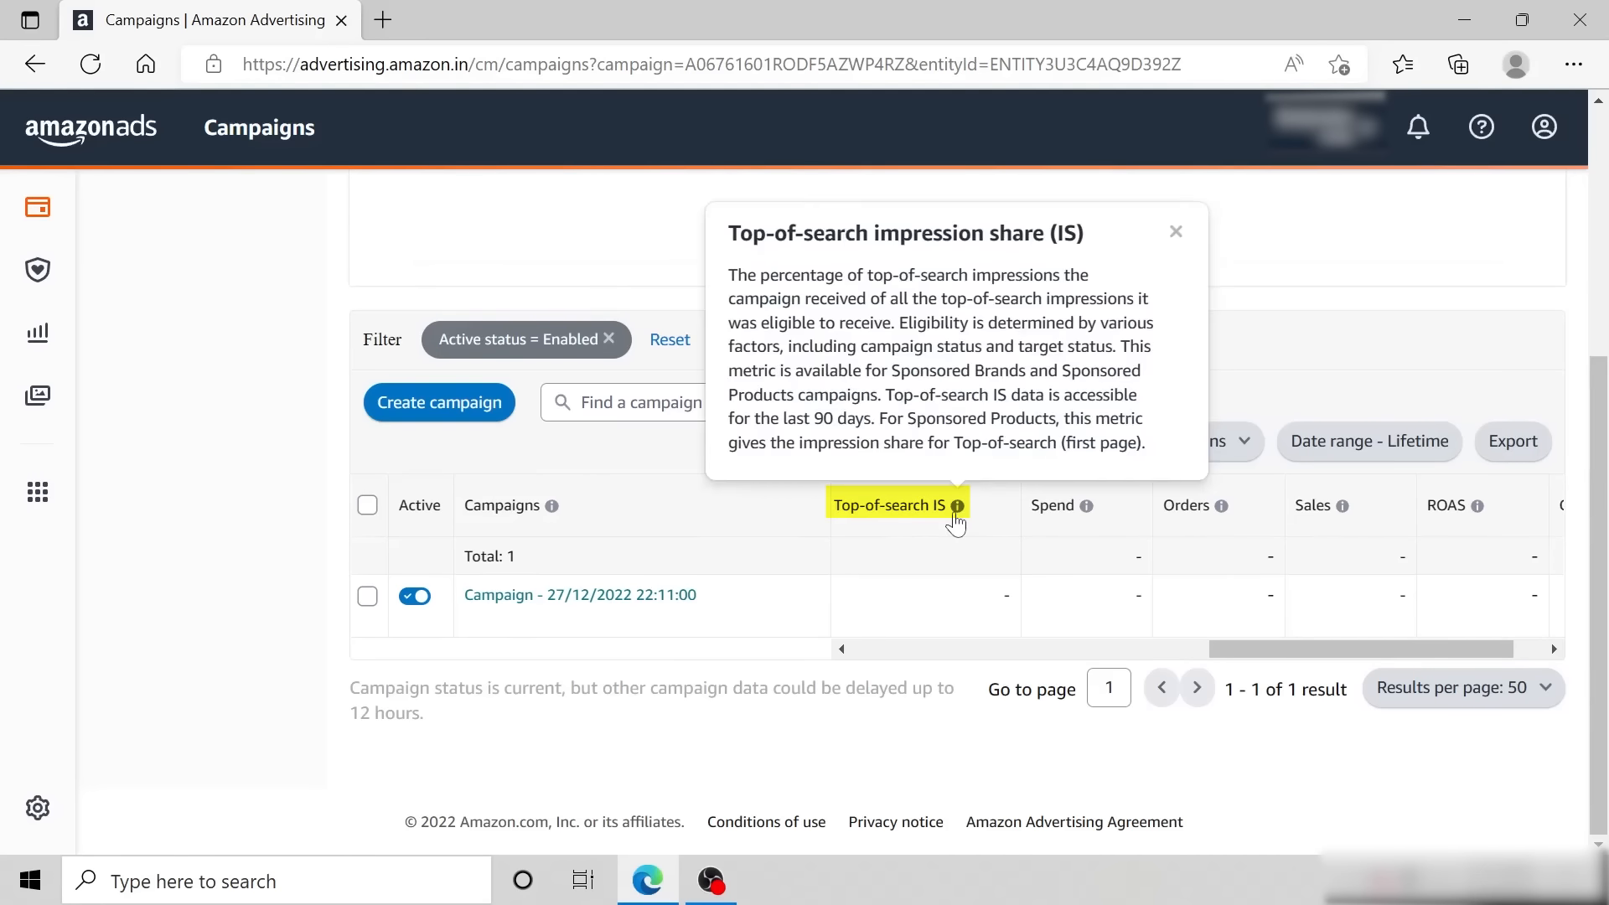